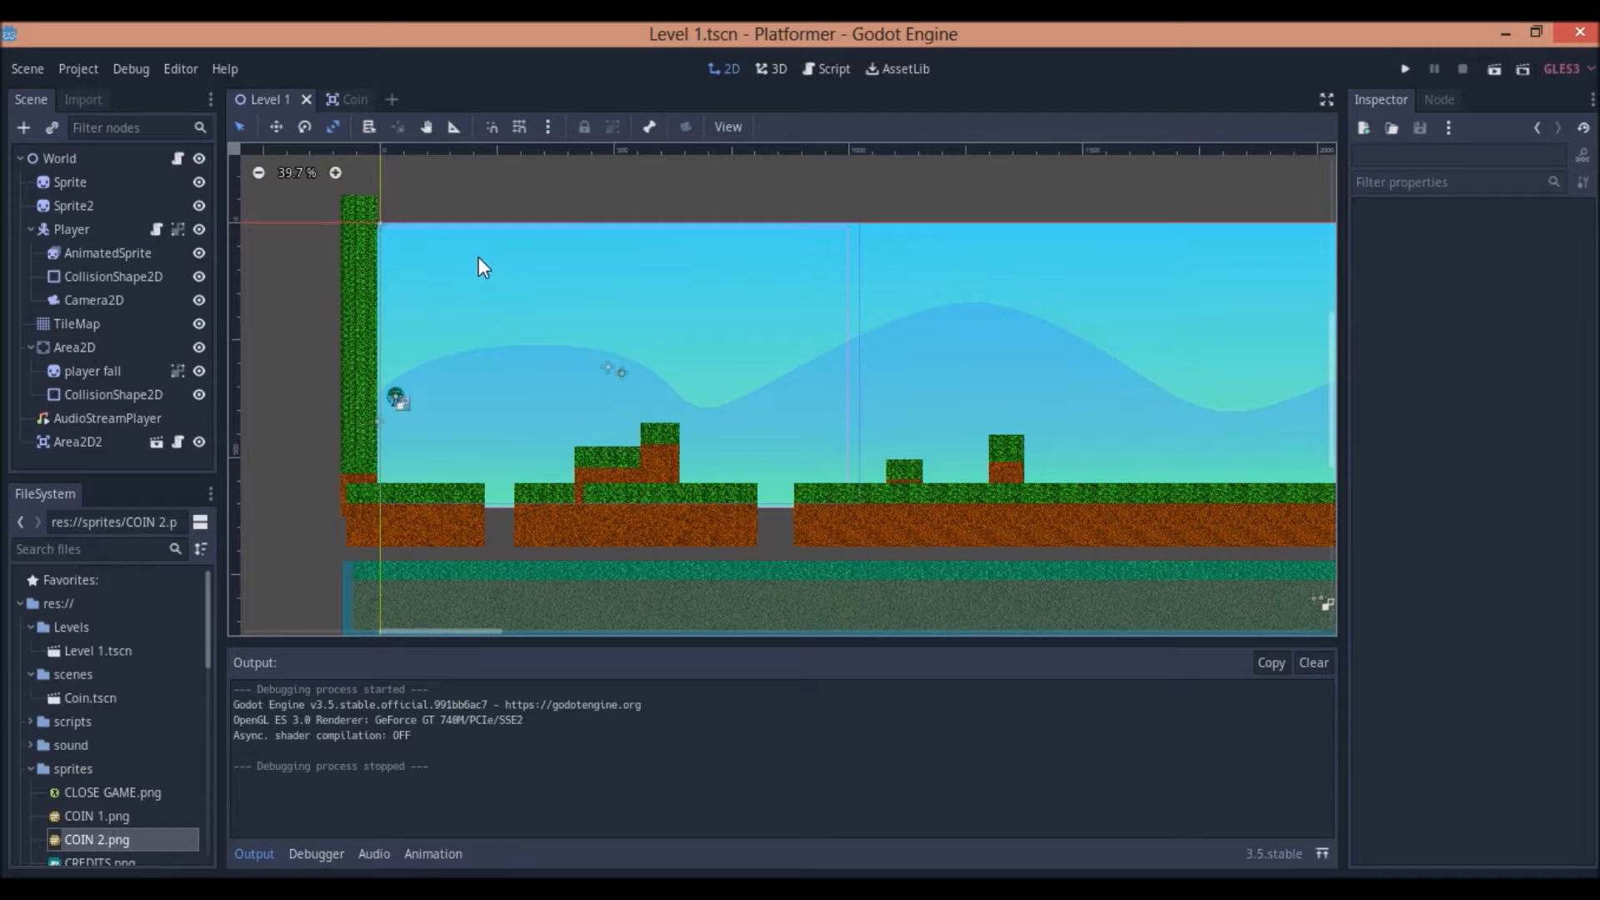
middle_click_drag(414, 257, 407, 205)
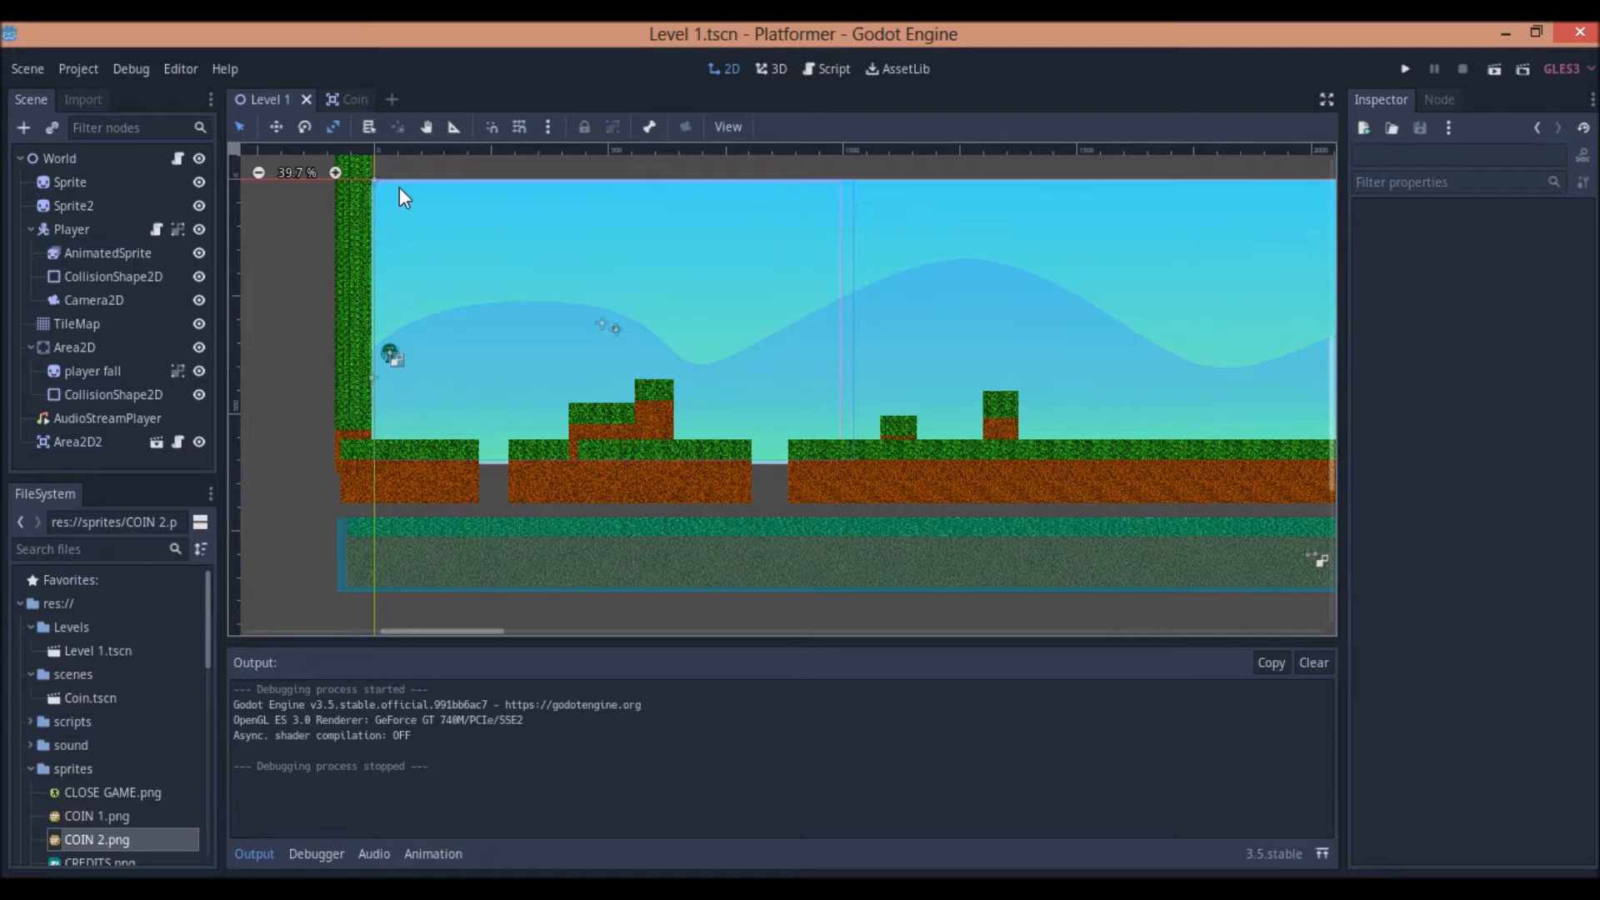
middle_click_drag(493, 335, 426, 360)
scroll(492, 297, "up", 3)
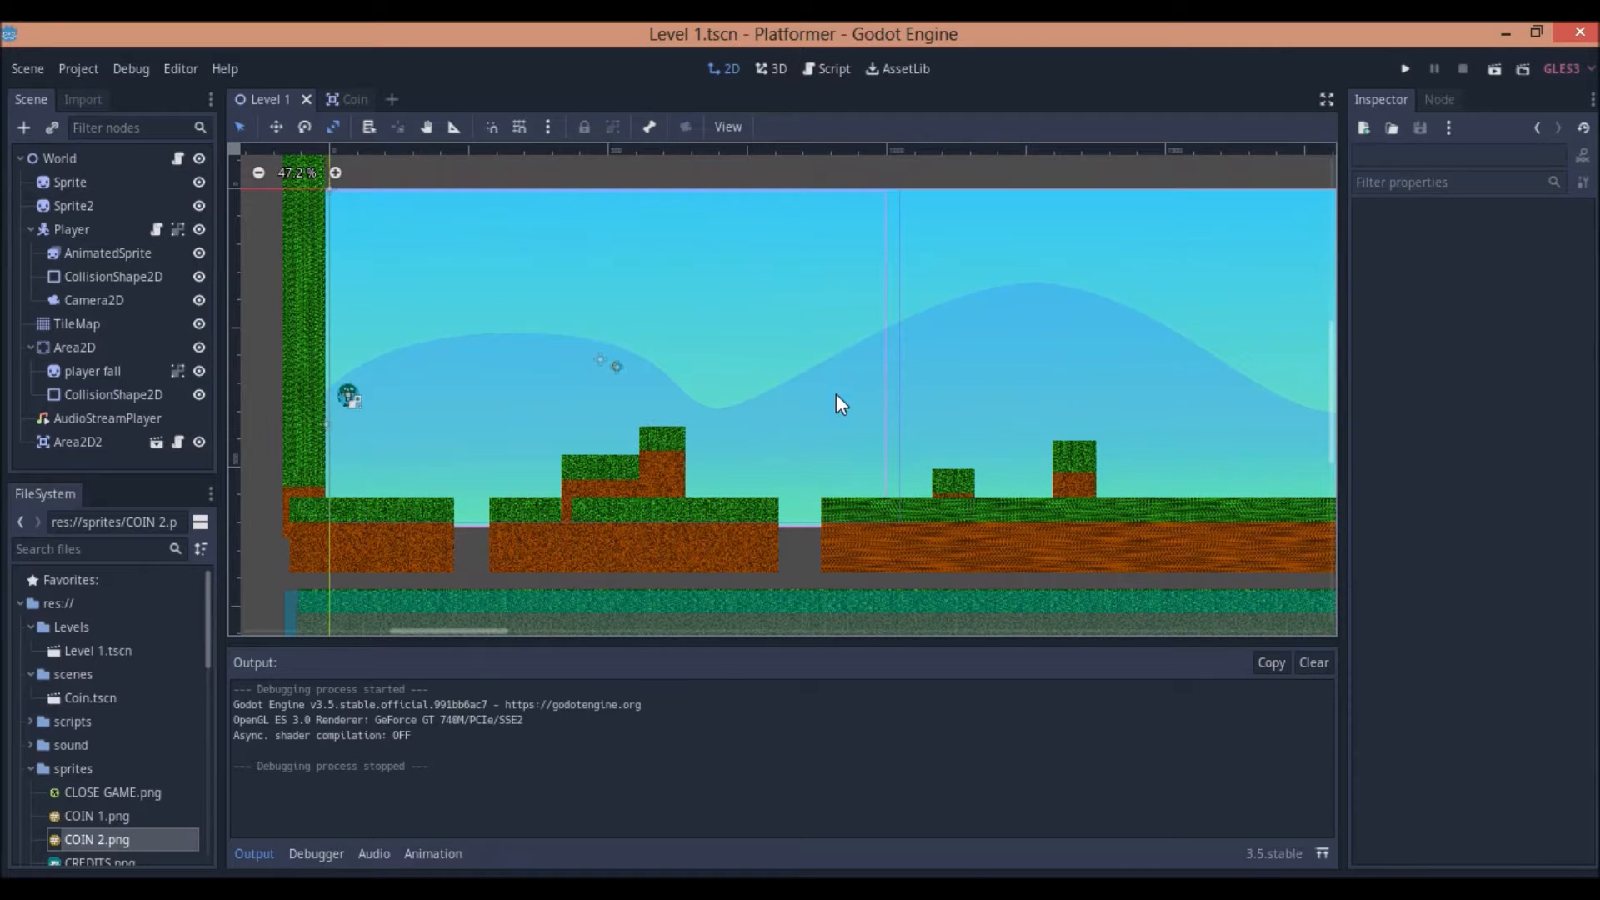
middle_click_drag(621, 279, 591, 293)
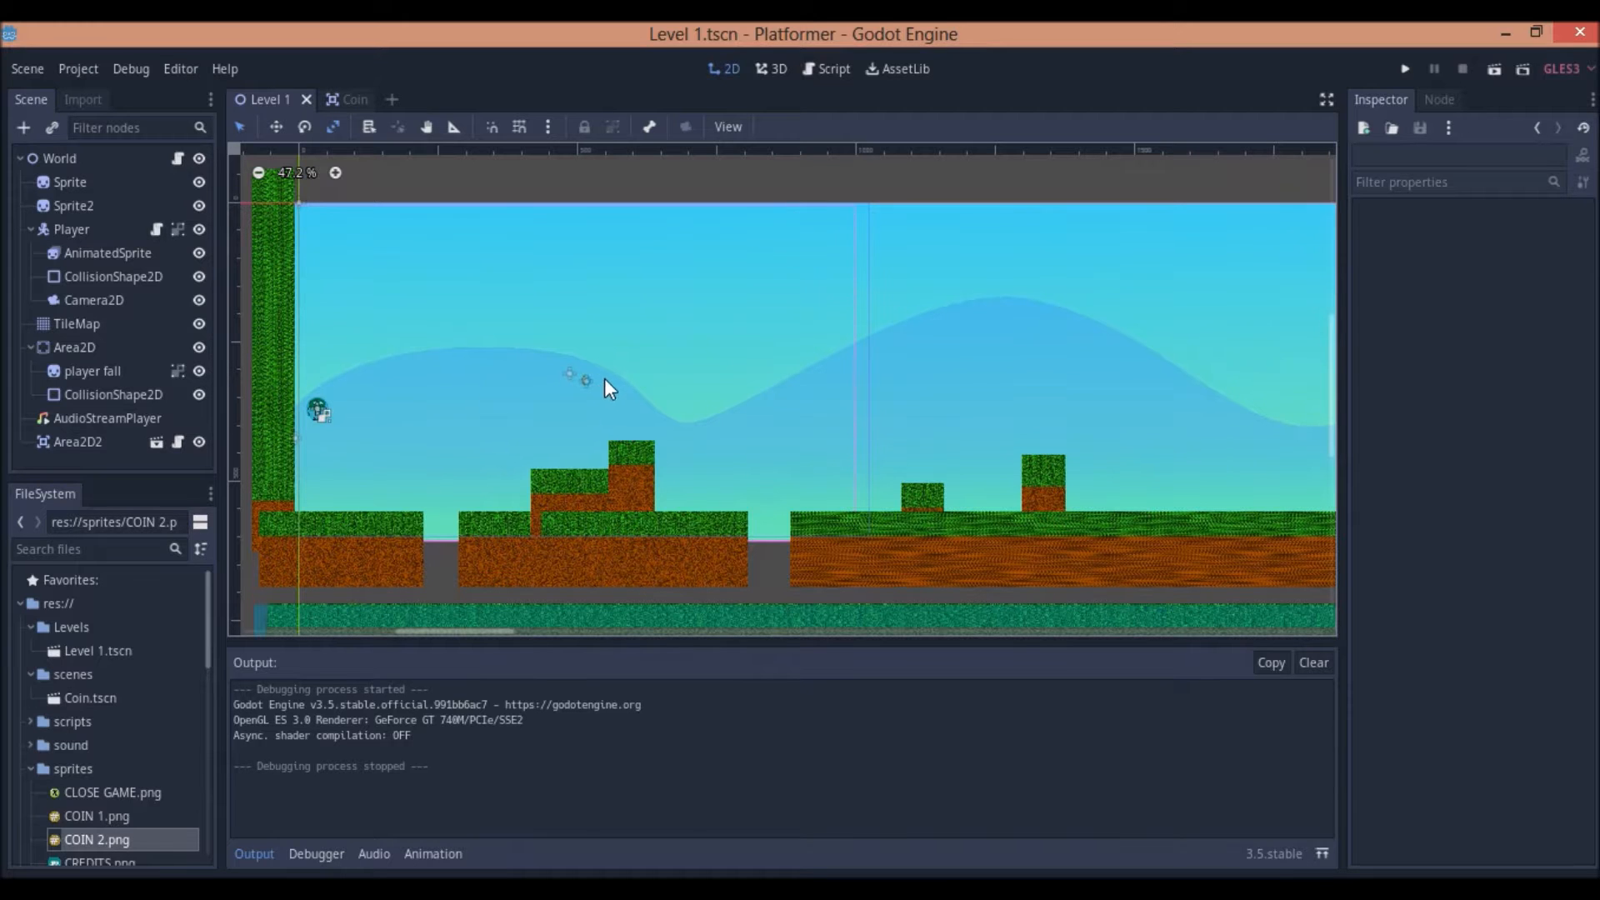
middle_click_drag(603, 378, 655, 348)
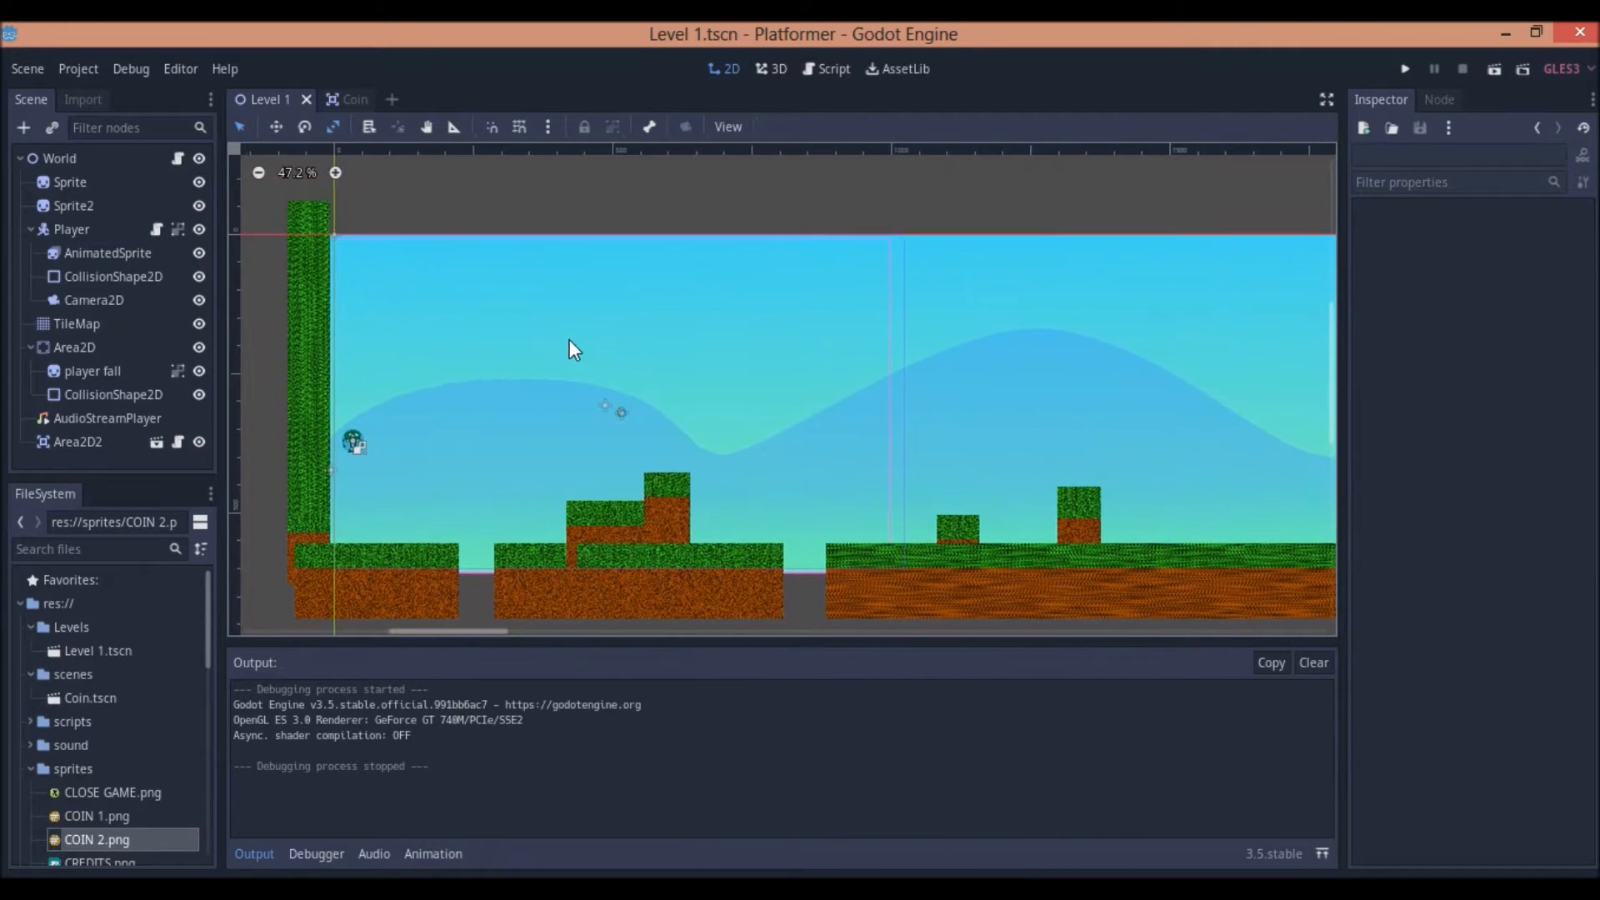
middle_click_drag(577, 283, 579, 304)
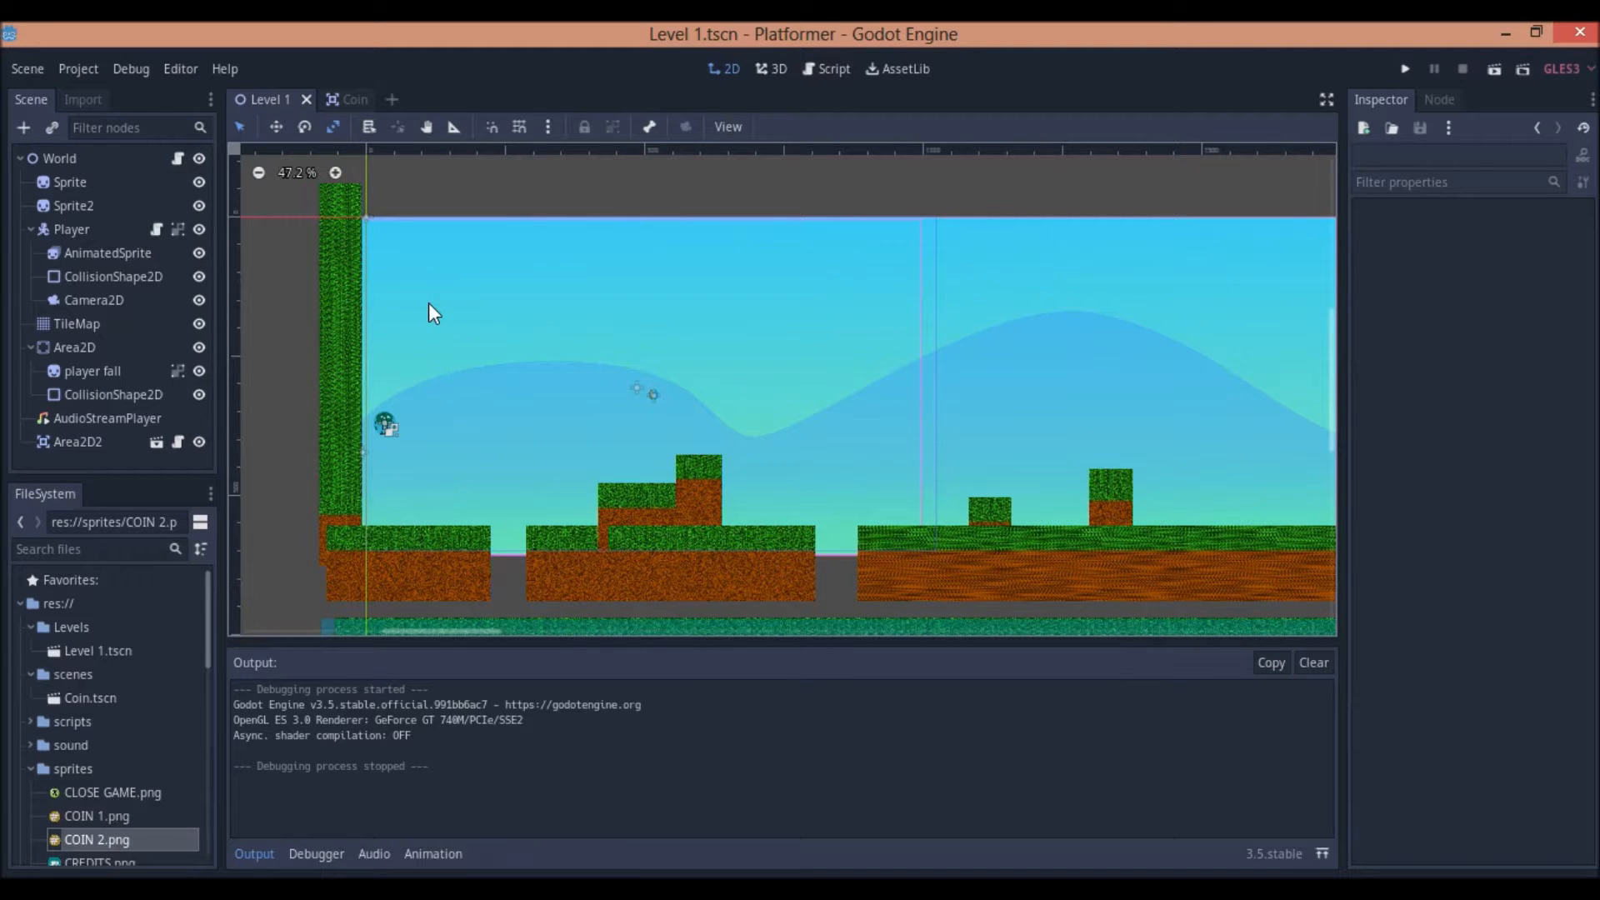
middle_click_drag(425, 292, 419, 278)
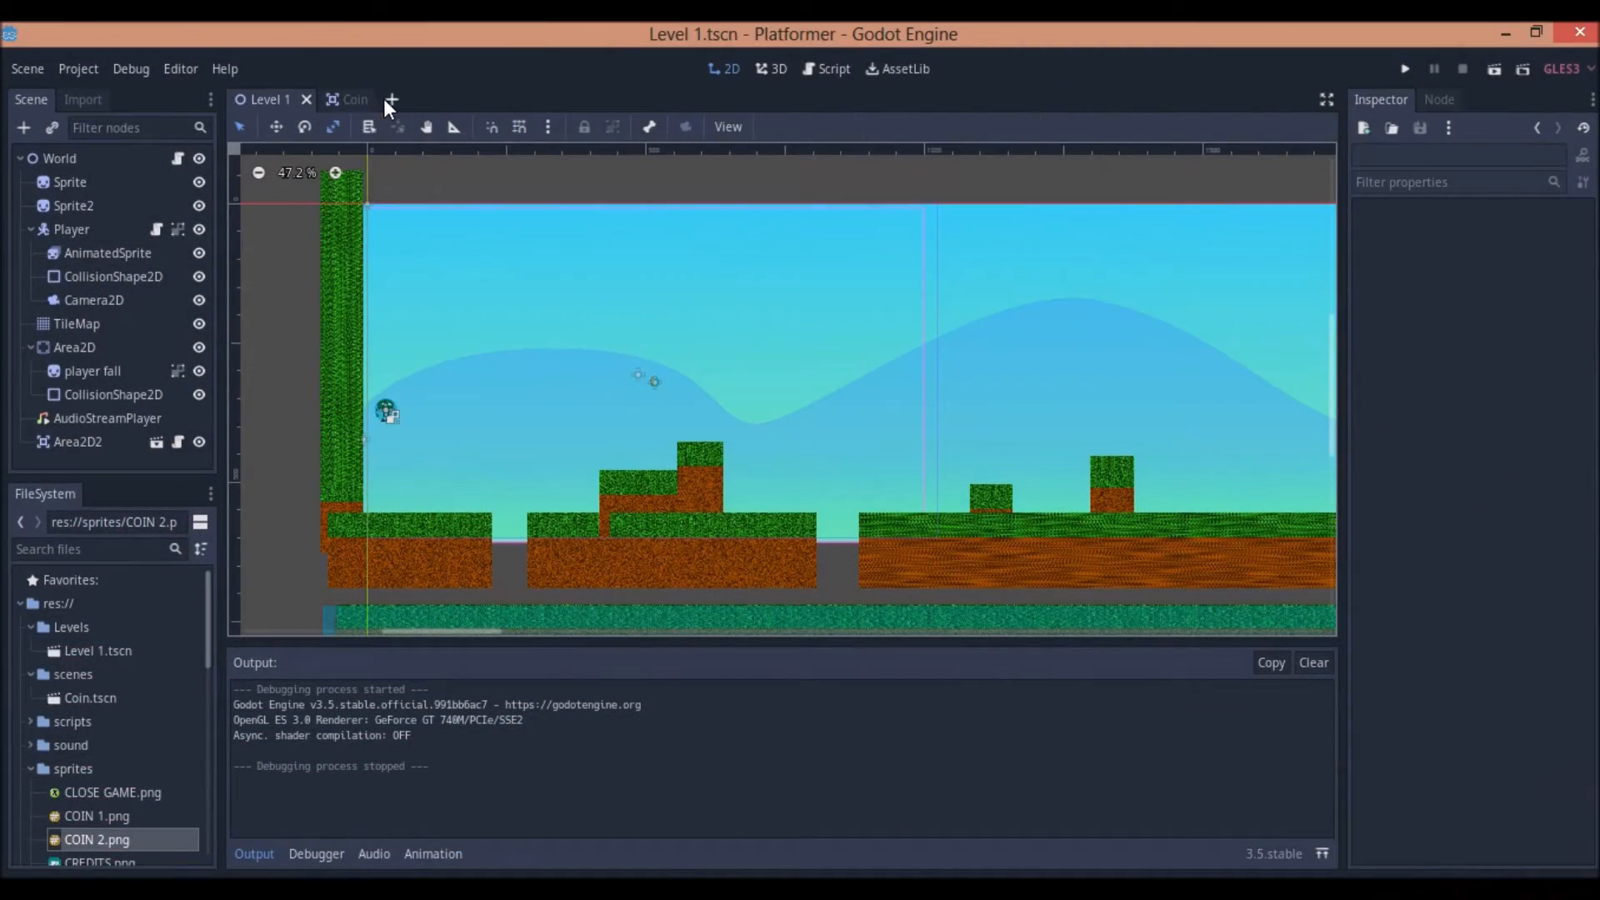
- Create a new scene with a User Interface root node
left_click(385, 99)
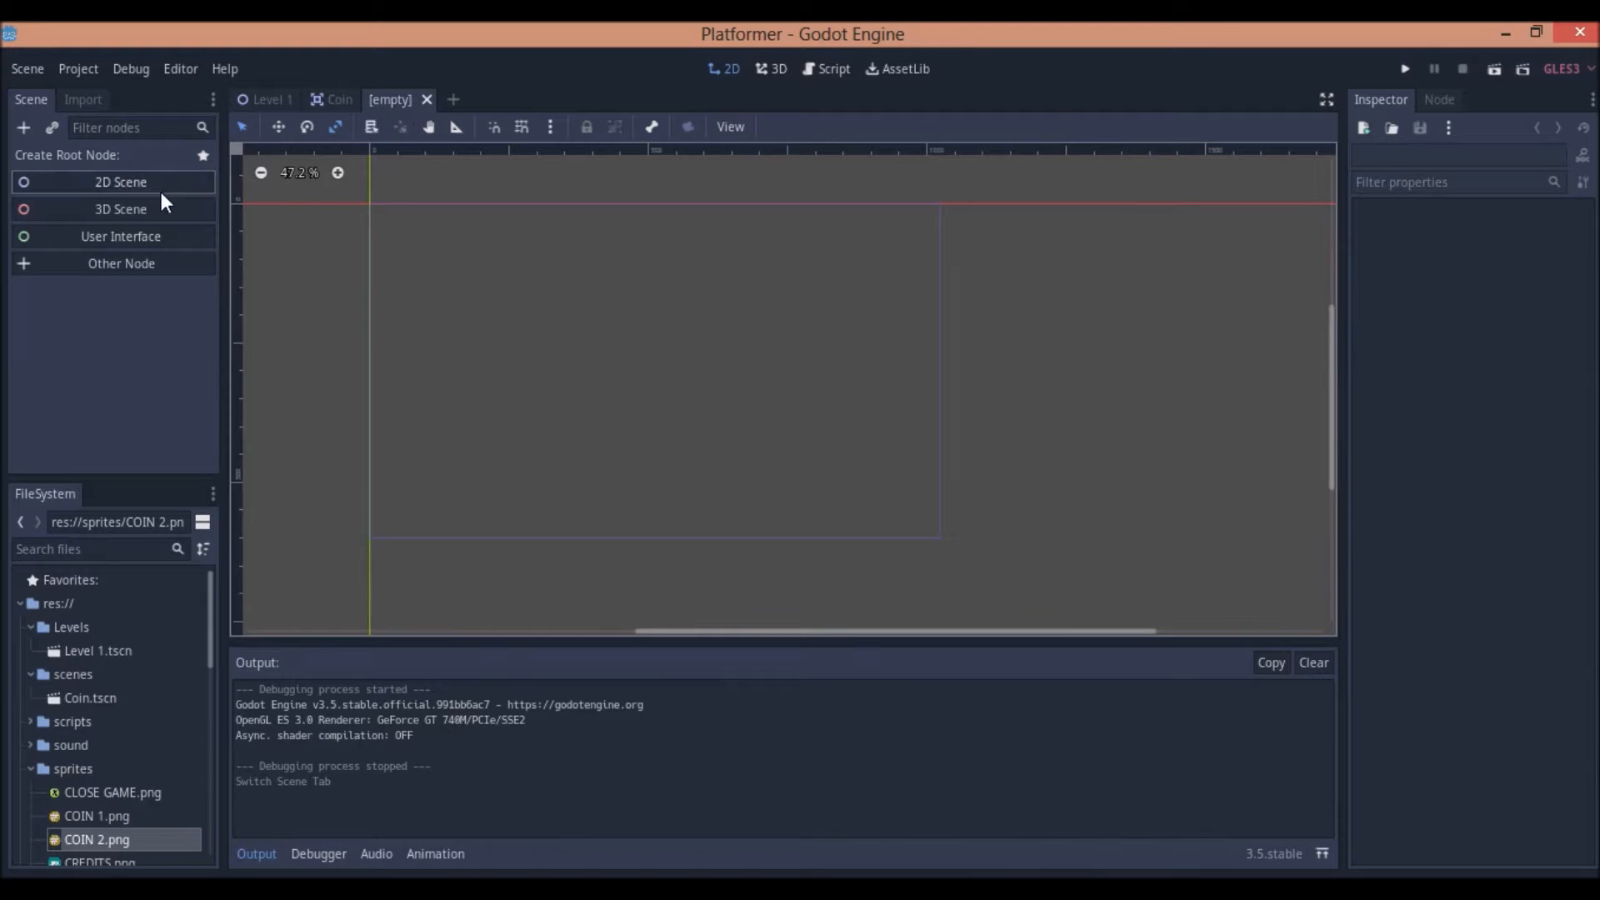
left_click(129, 237)
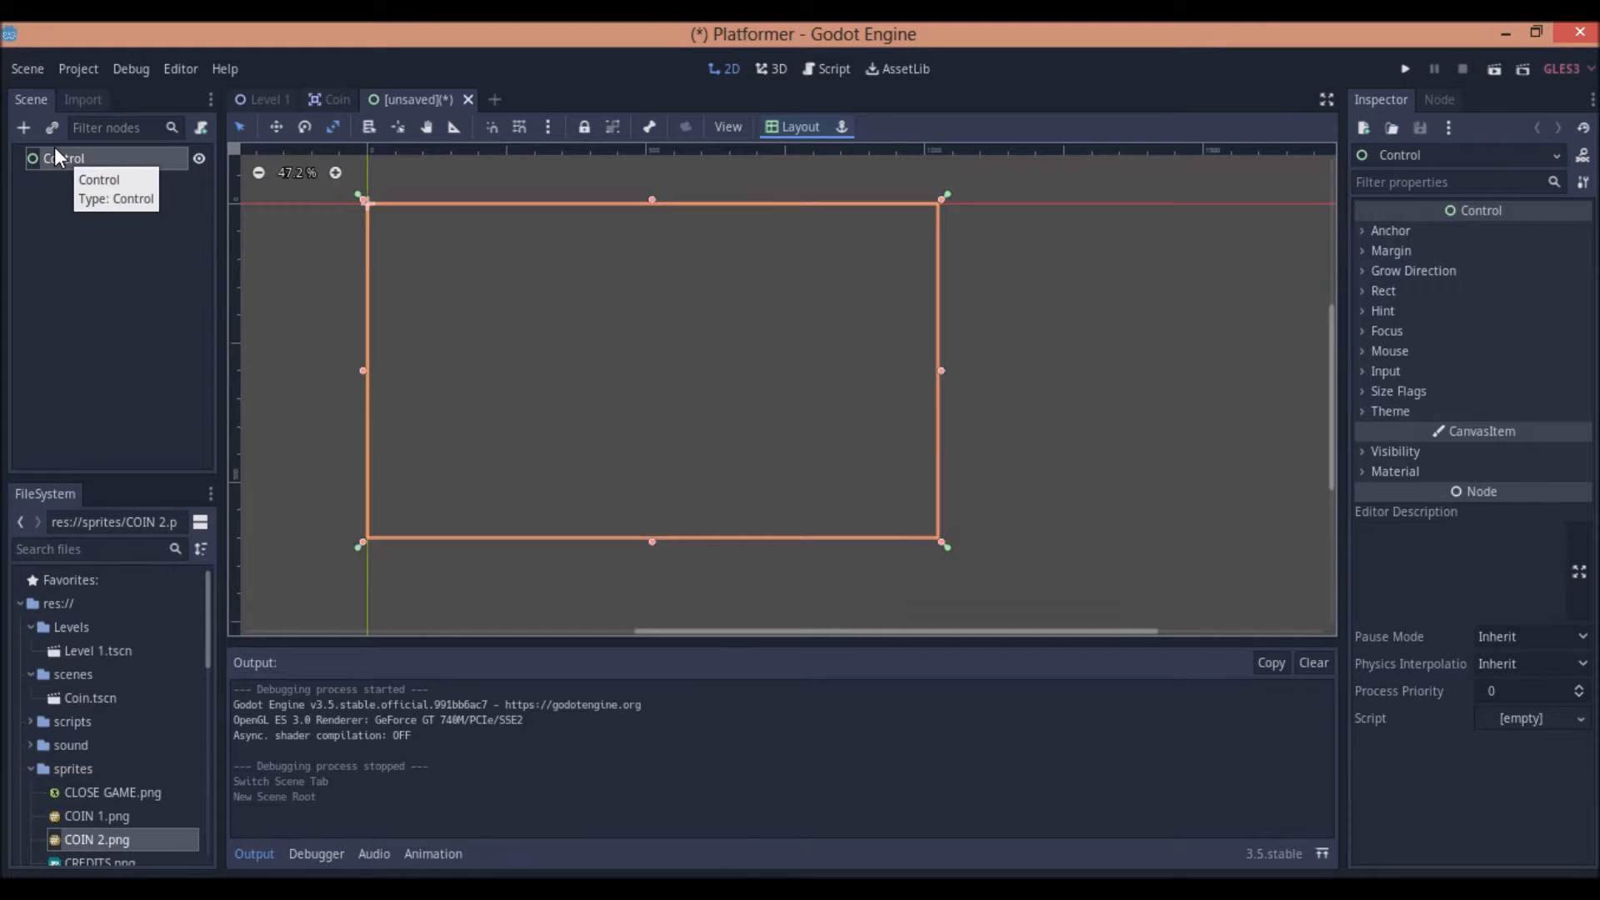
mouse_move(277, 101)
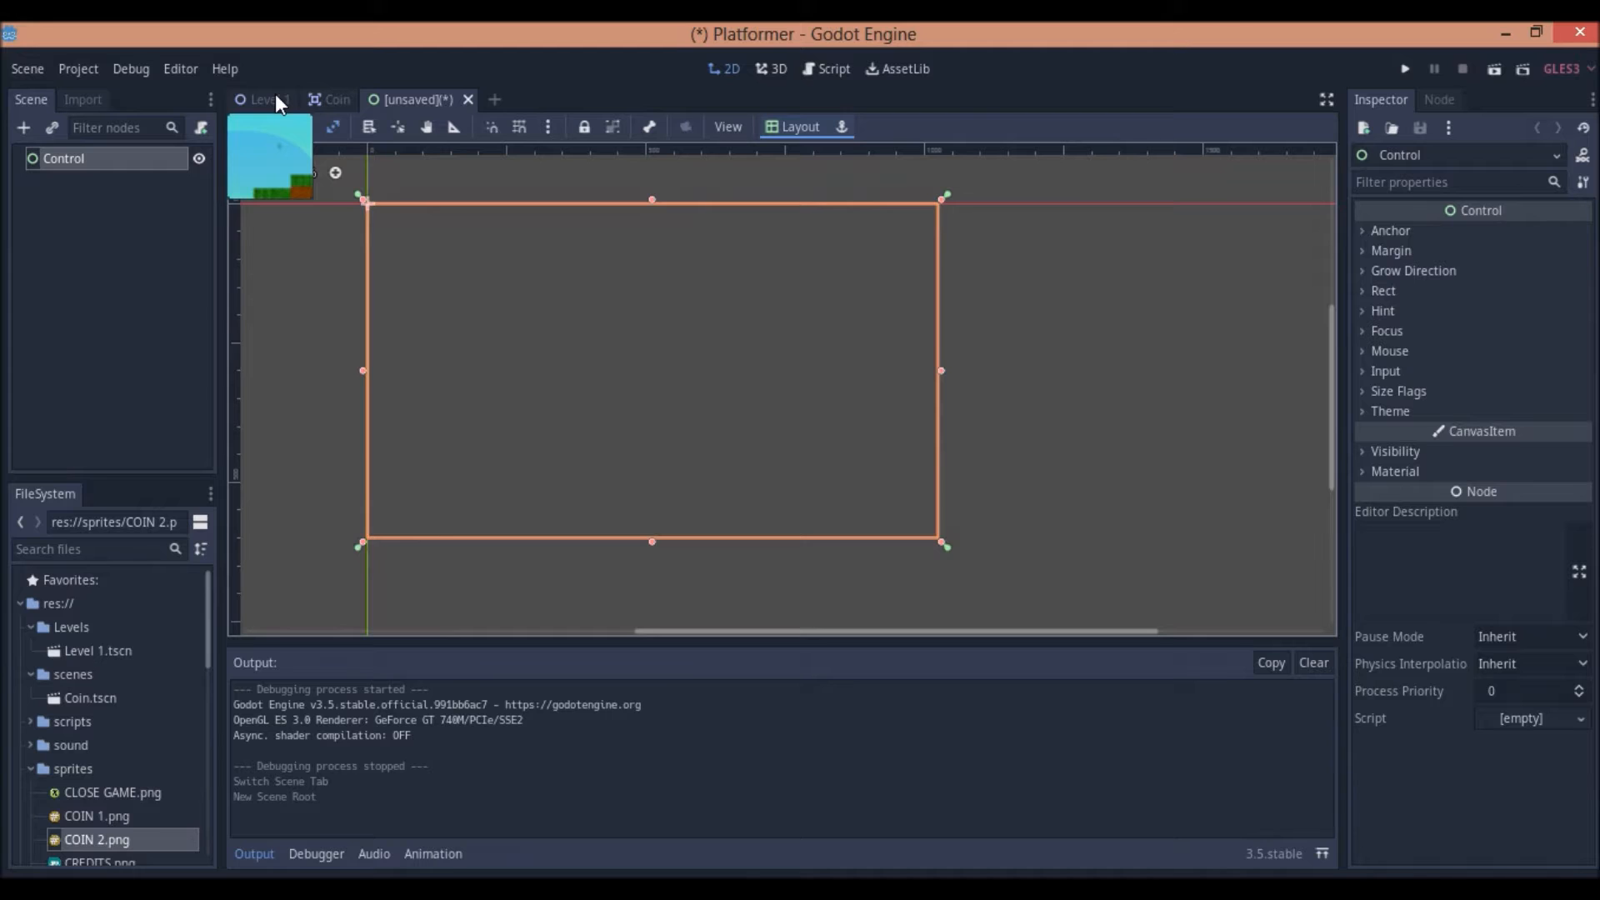
left_click(268, 100)
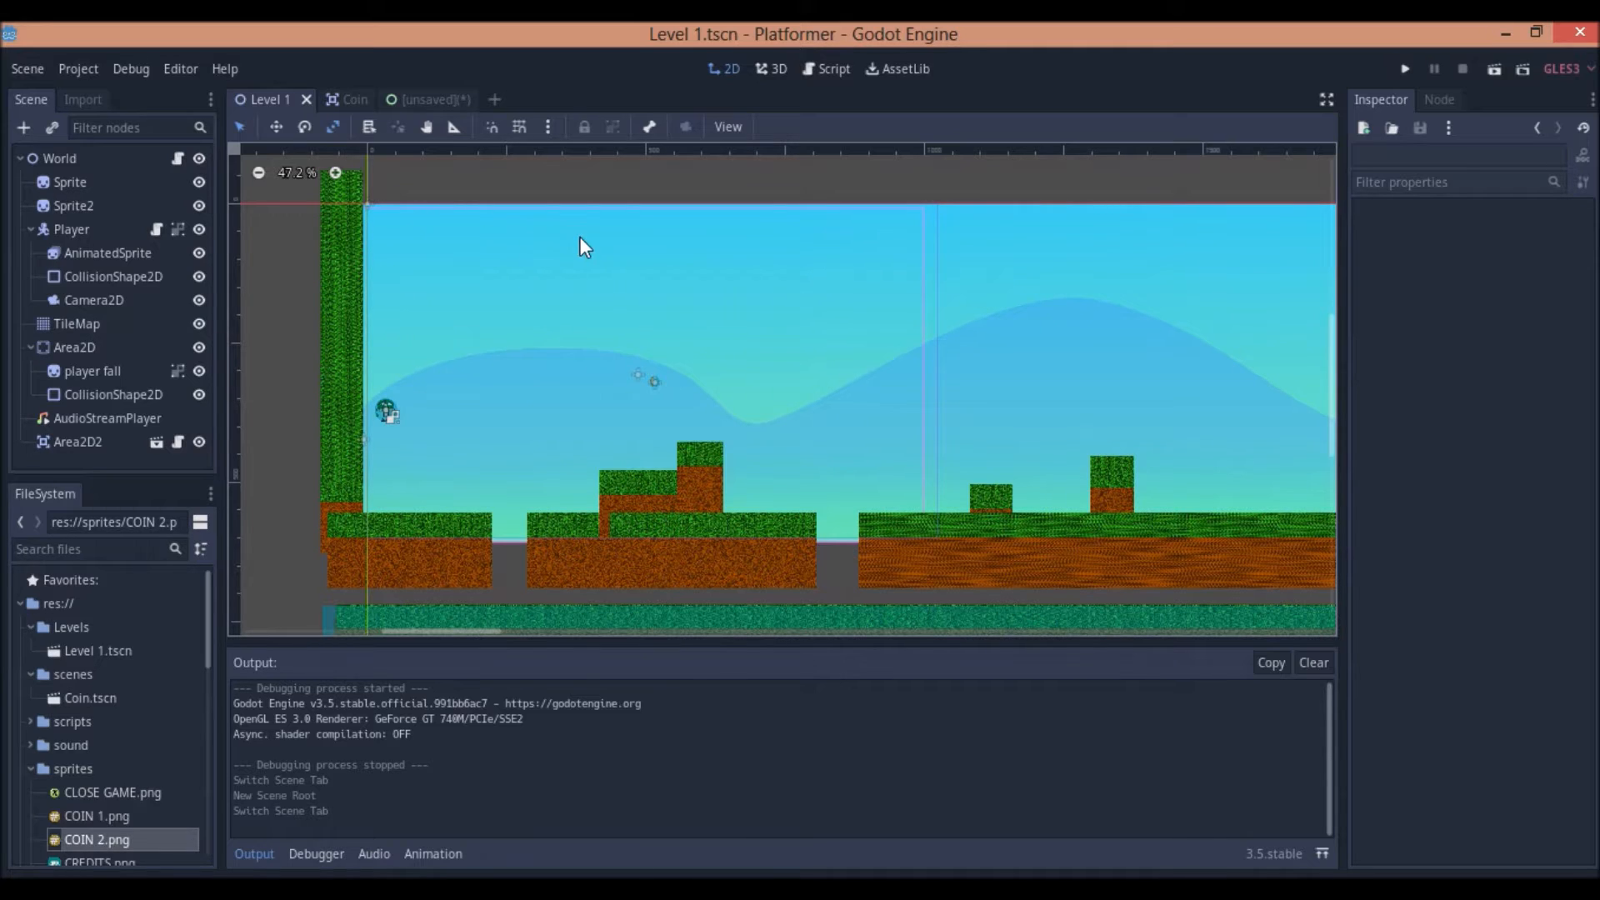
left_click(429, 100)
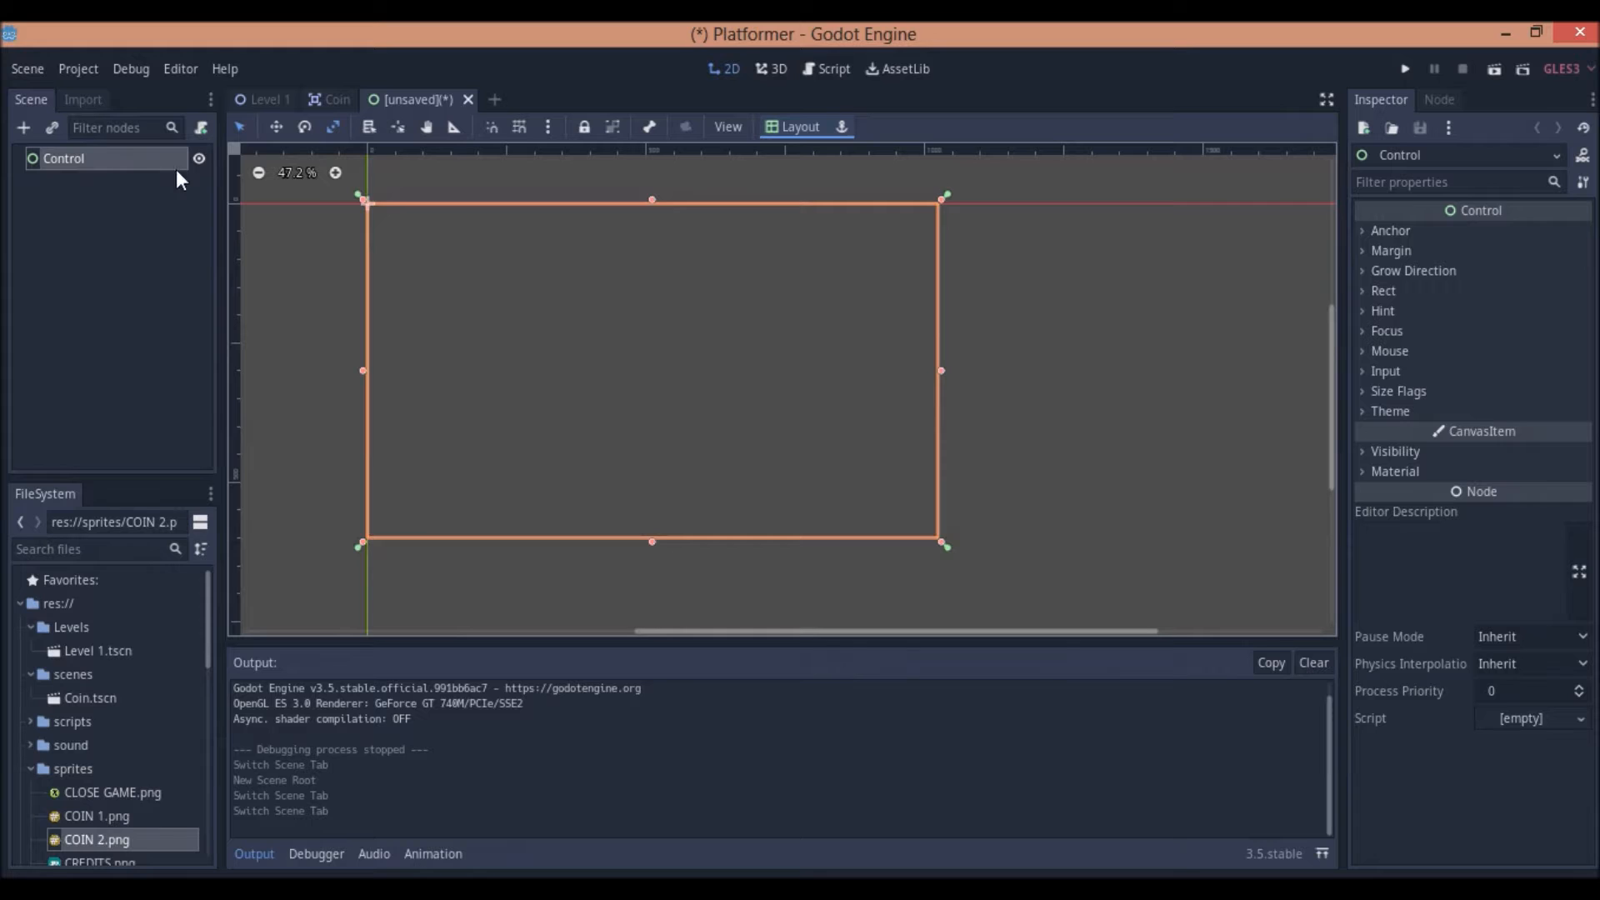
- Save the new scene as UI.tscn in the scenes folder
right_click(403, 107)
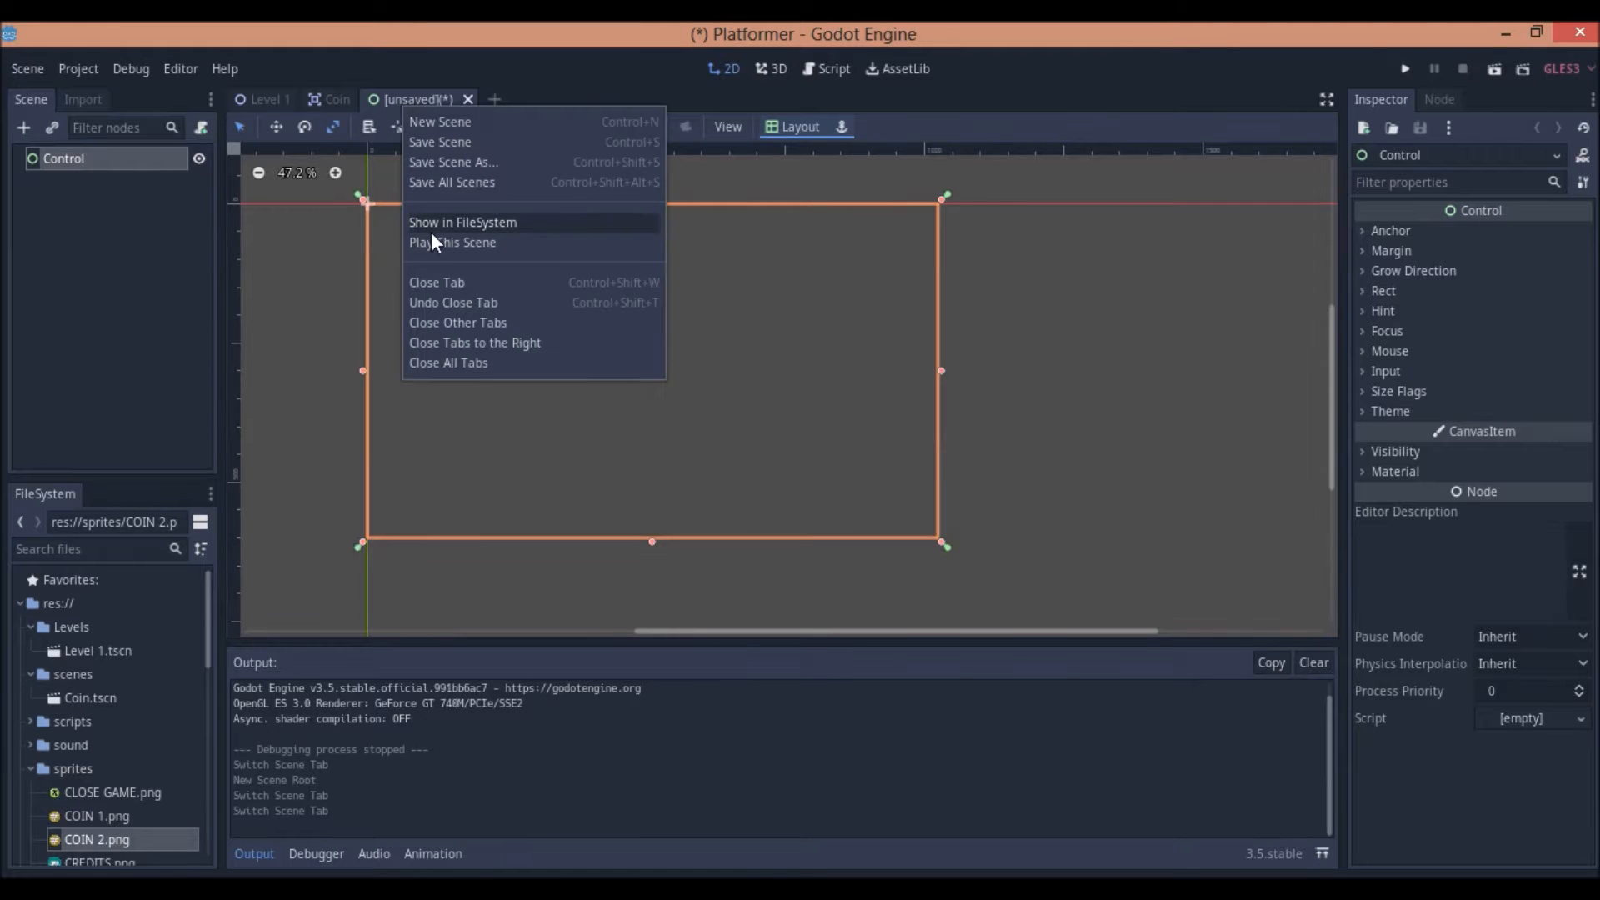
left_click(450, 147)
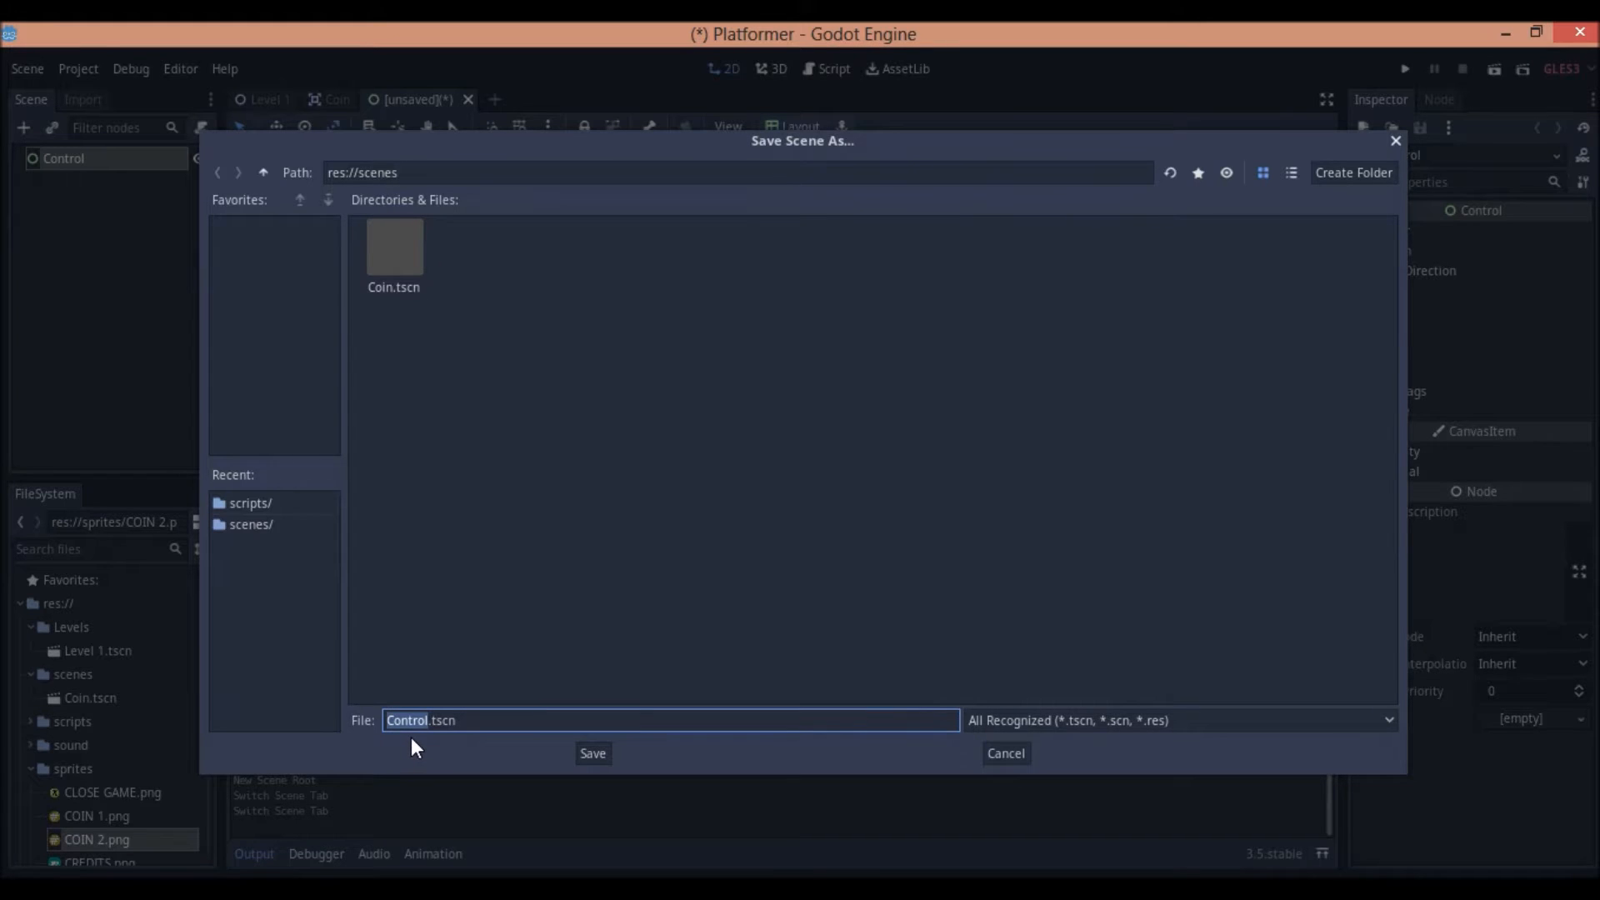
type("UI")
left_click(582, 748)
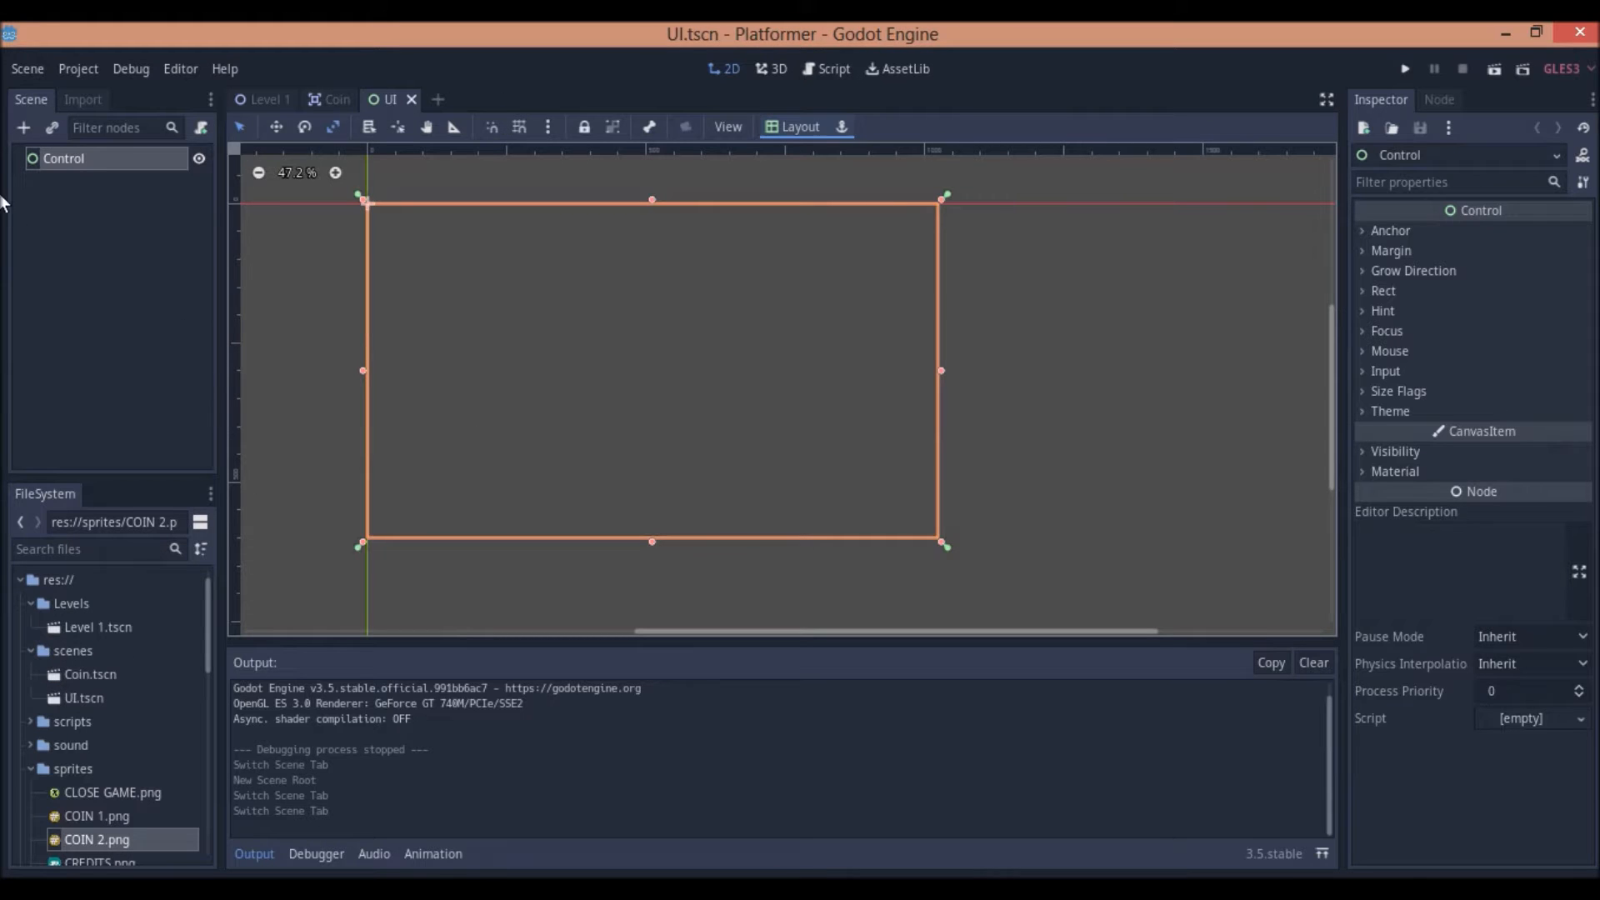
- Add a Sprite node as a child of the Control root
right_click(55, 169)
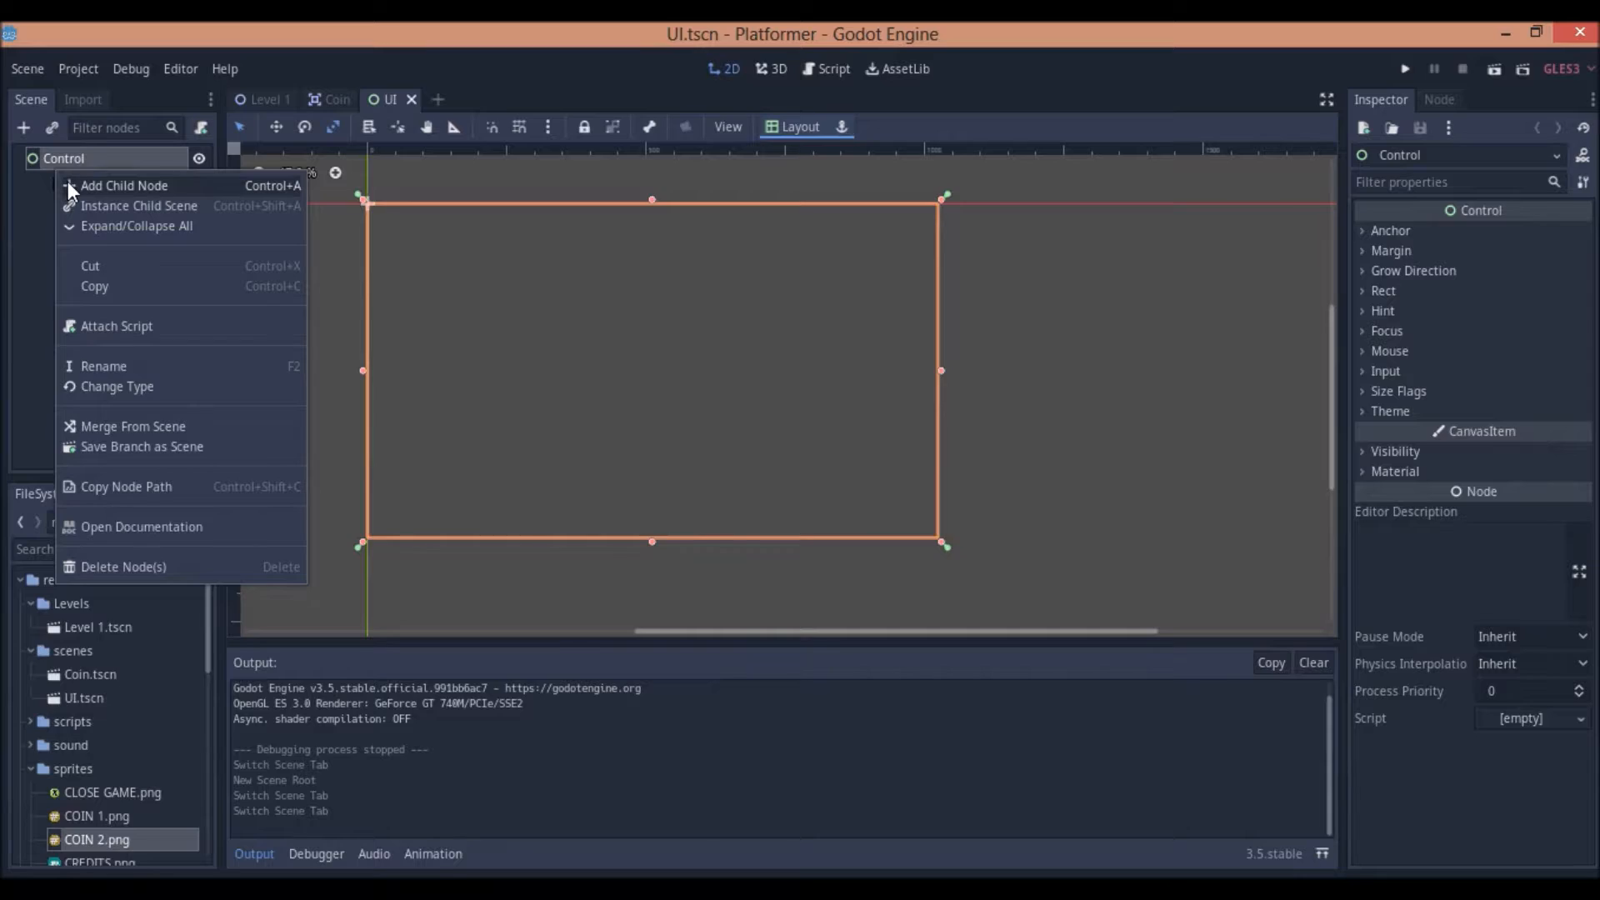
left_click(68, 182)
type("spri")
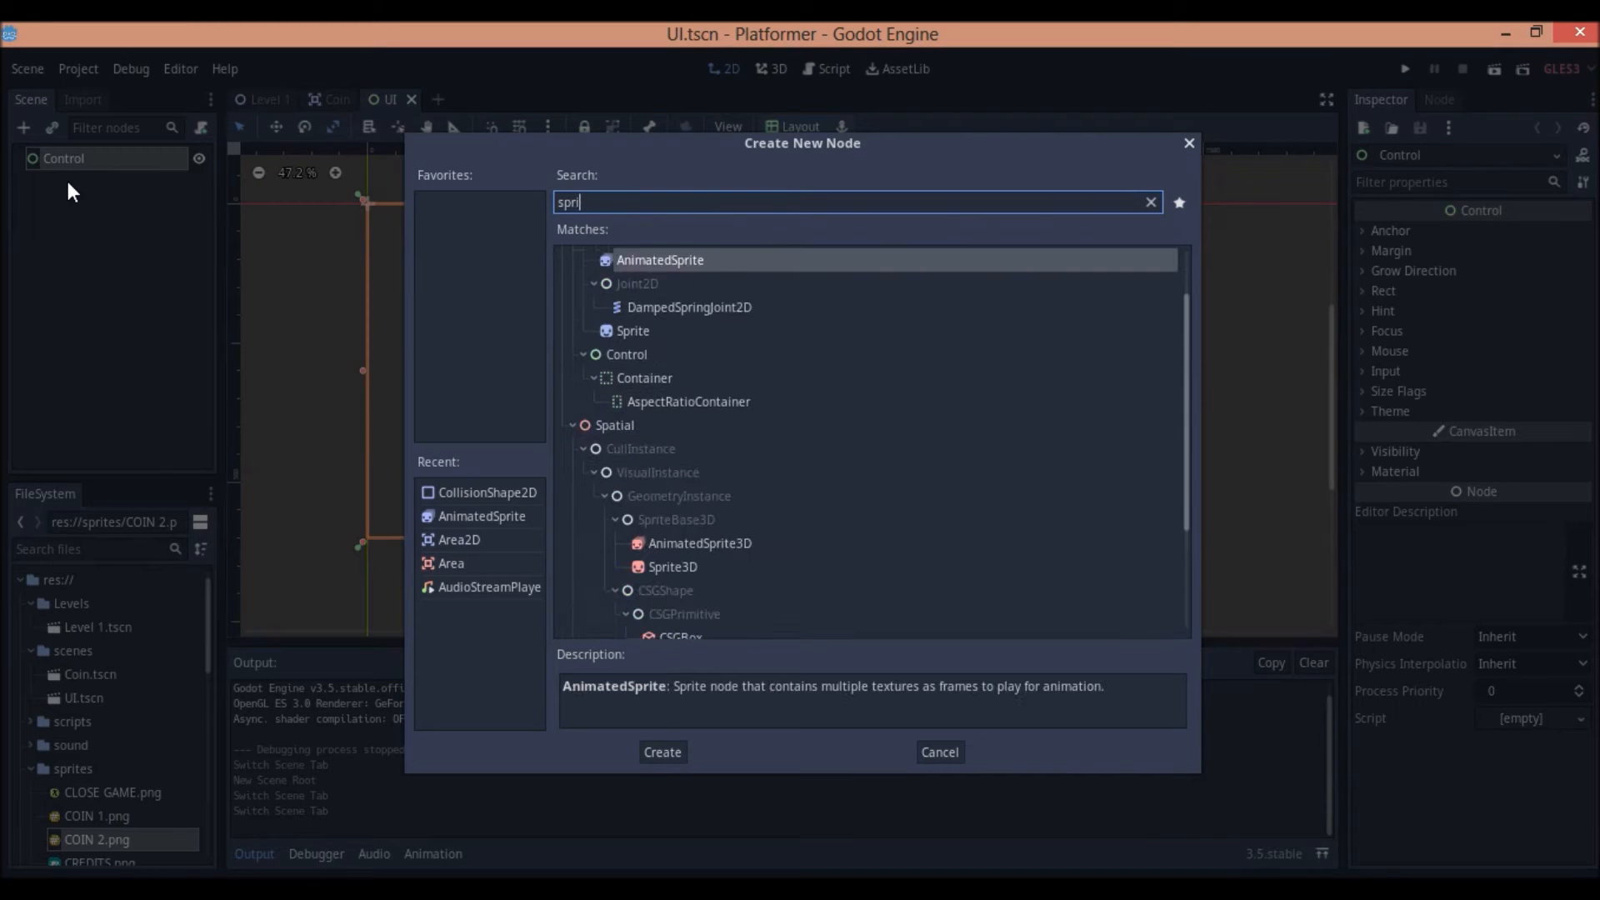
type("te")
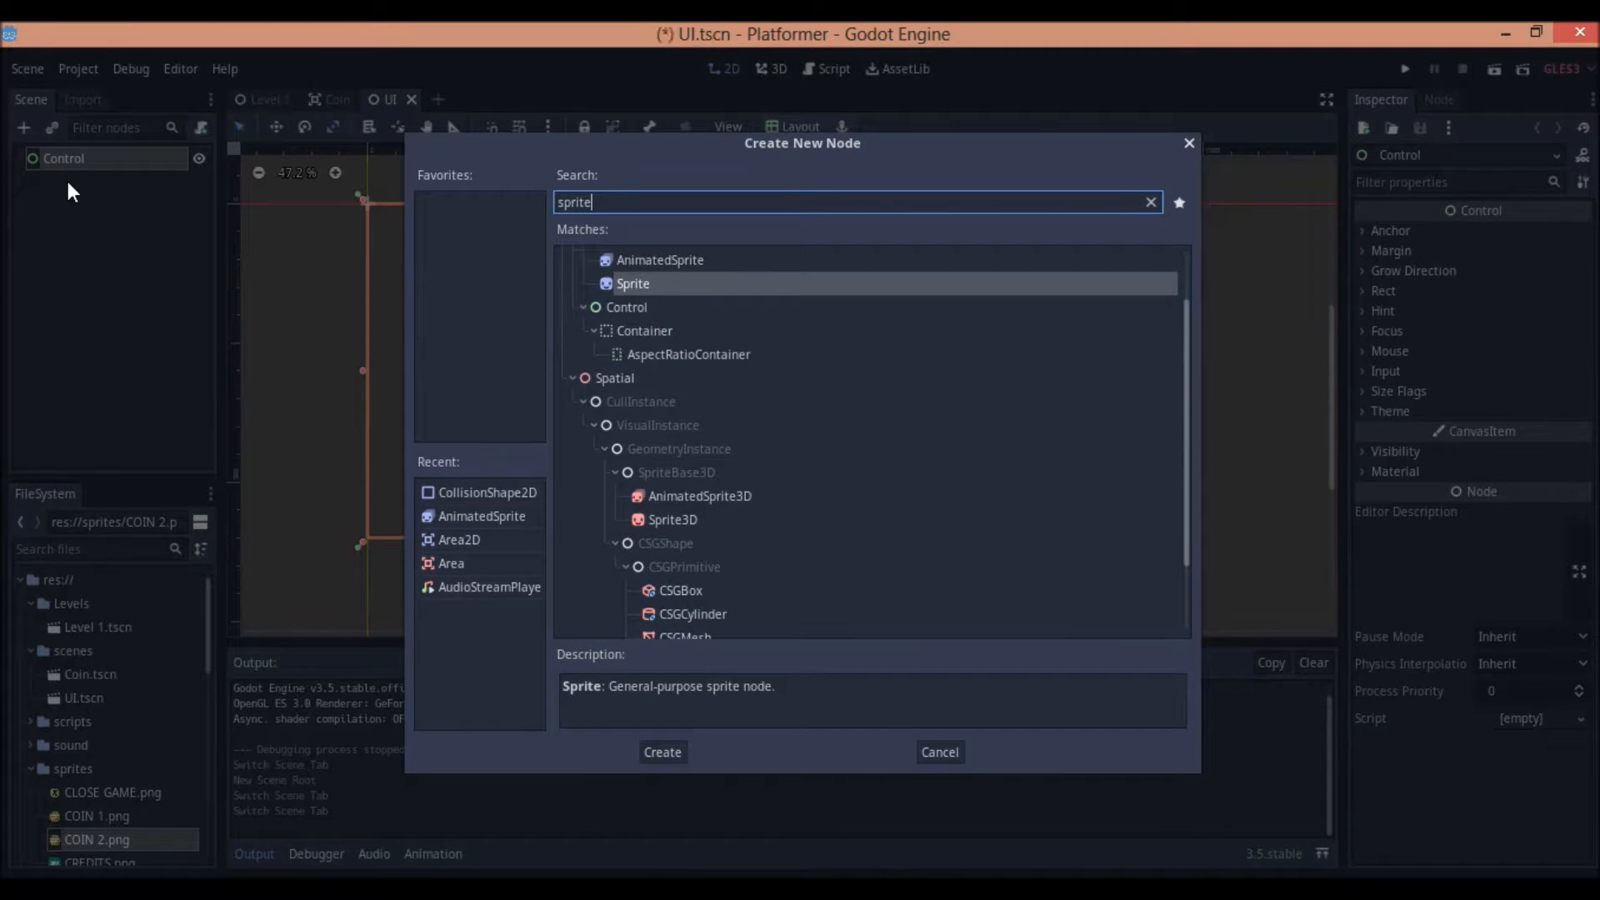
key("Return")
- Assign the treasure counter image from the sprites folder as the Sprite's texture
scroll(76, 773, "down", 5)
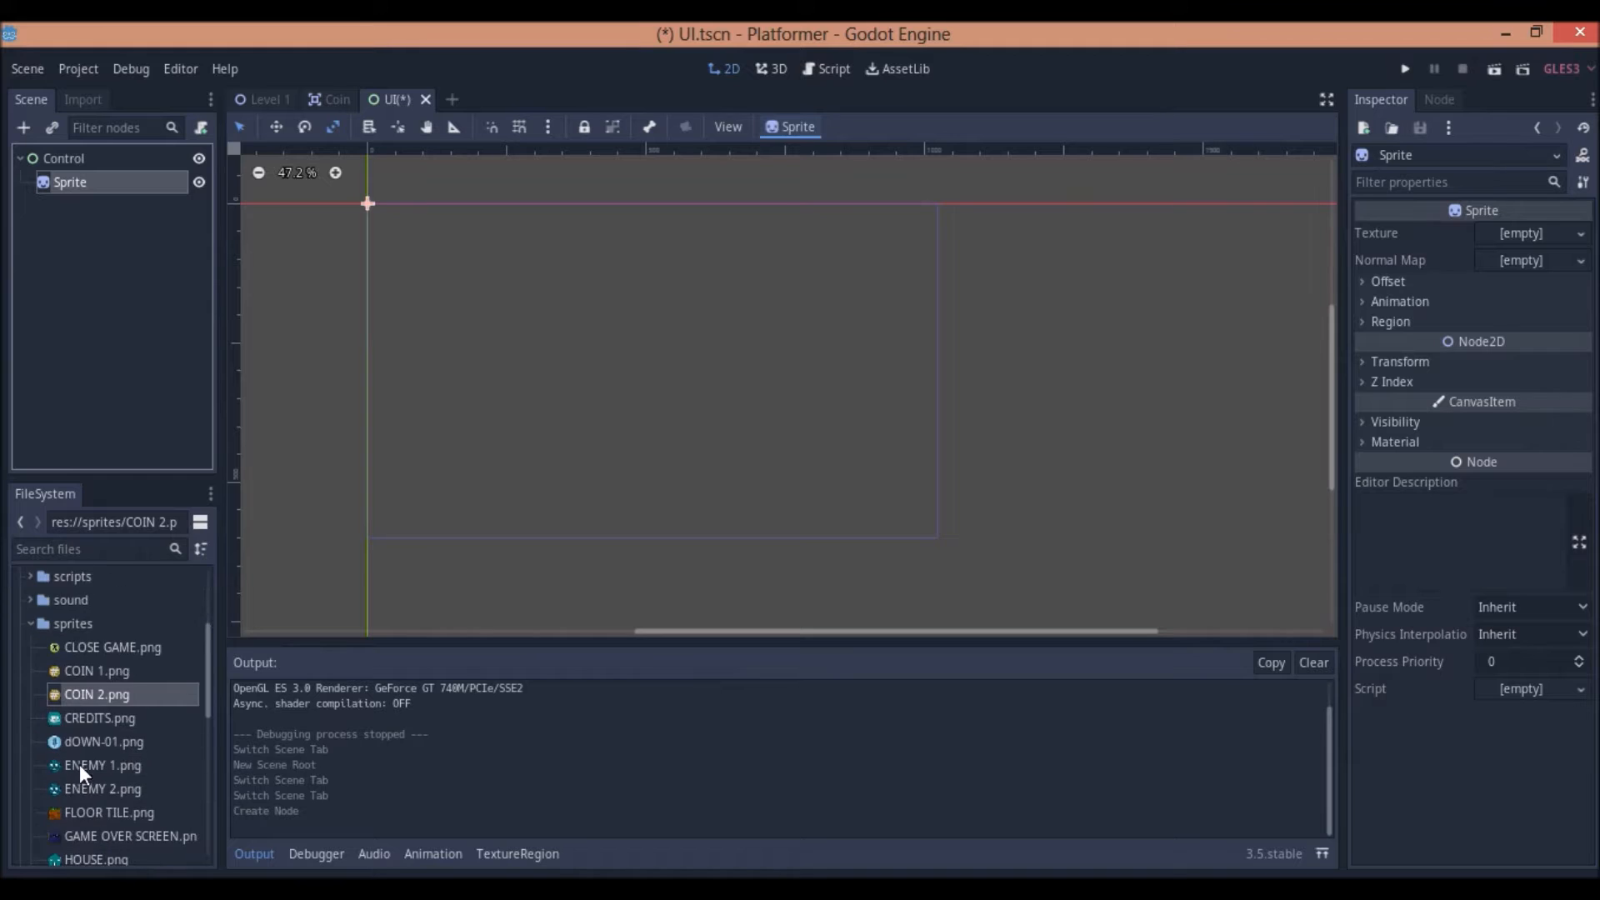
scroll(76, 758, "down", 4)
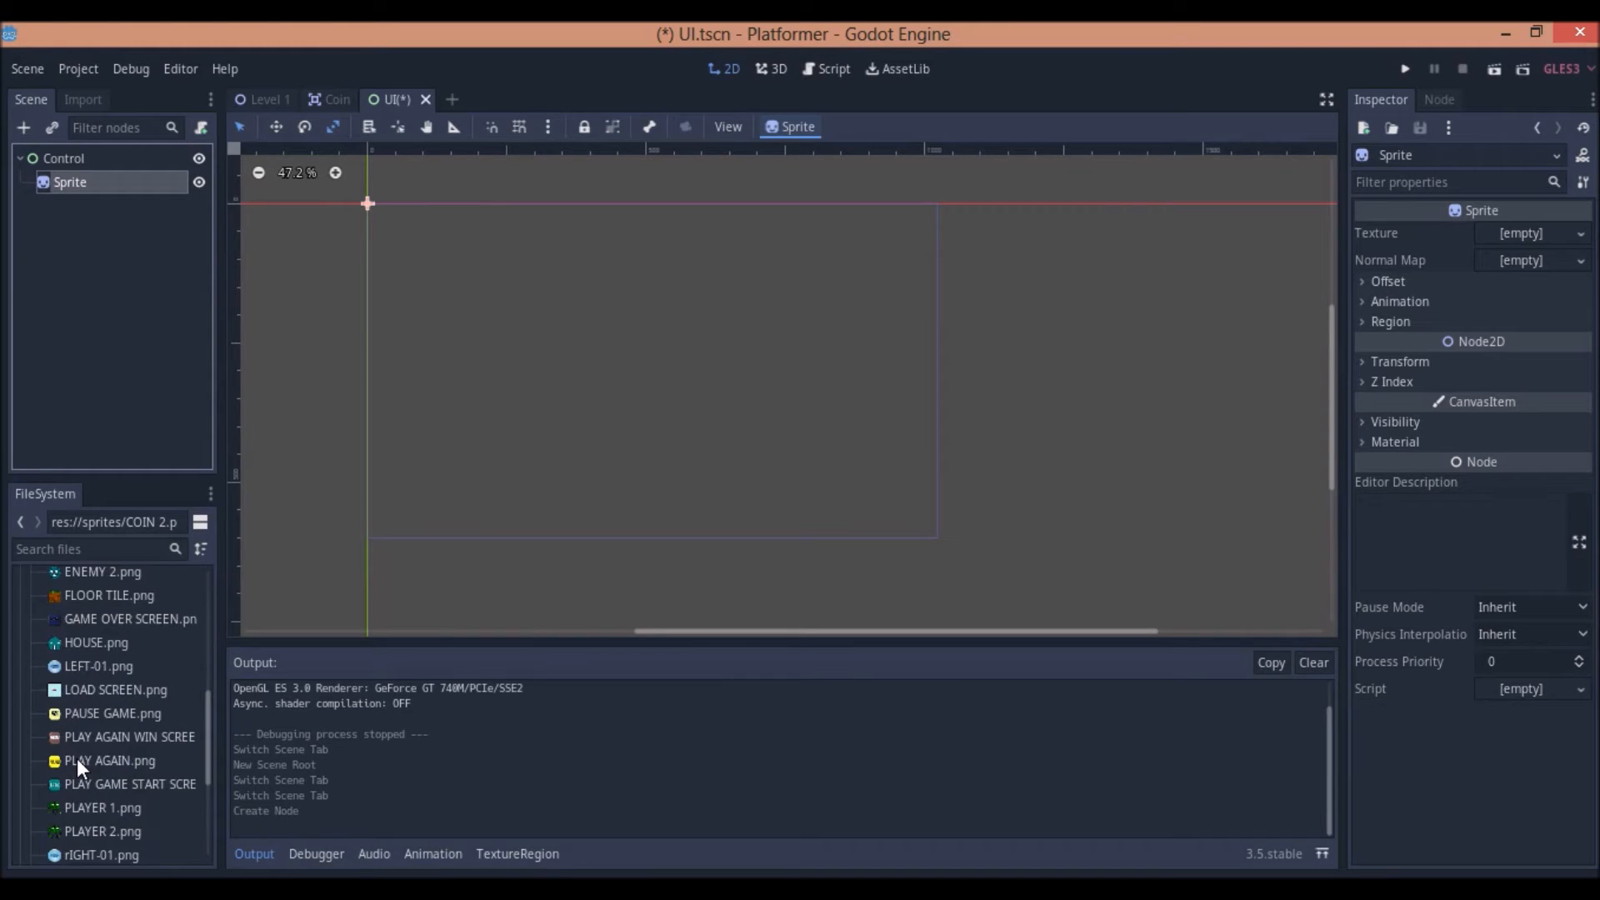
scroll(77, 769, "down", 2)
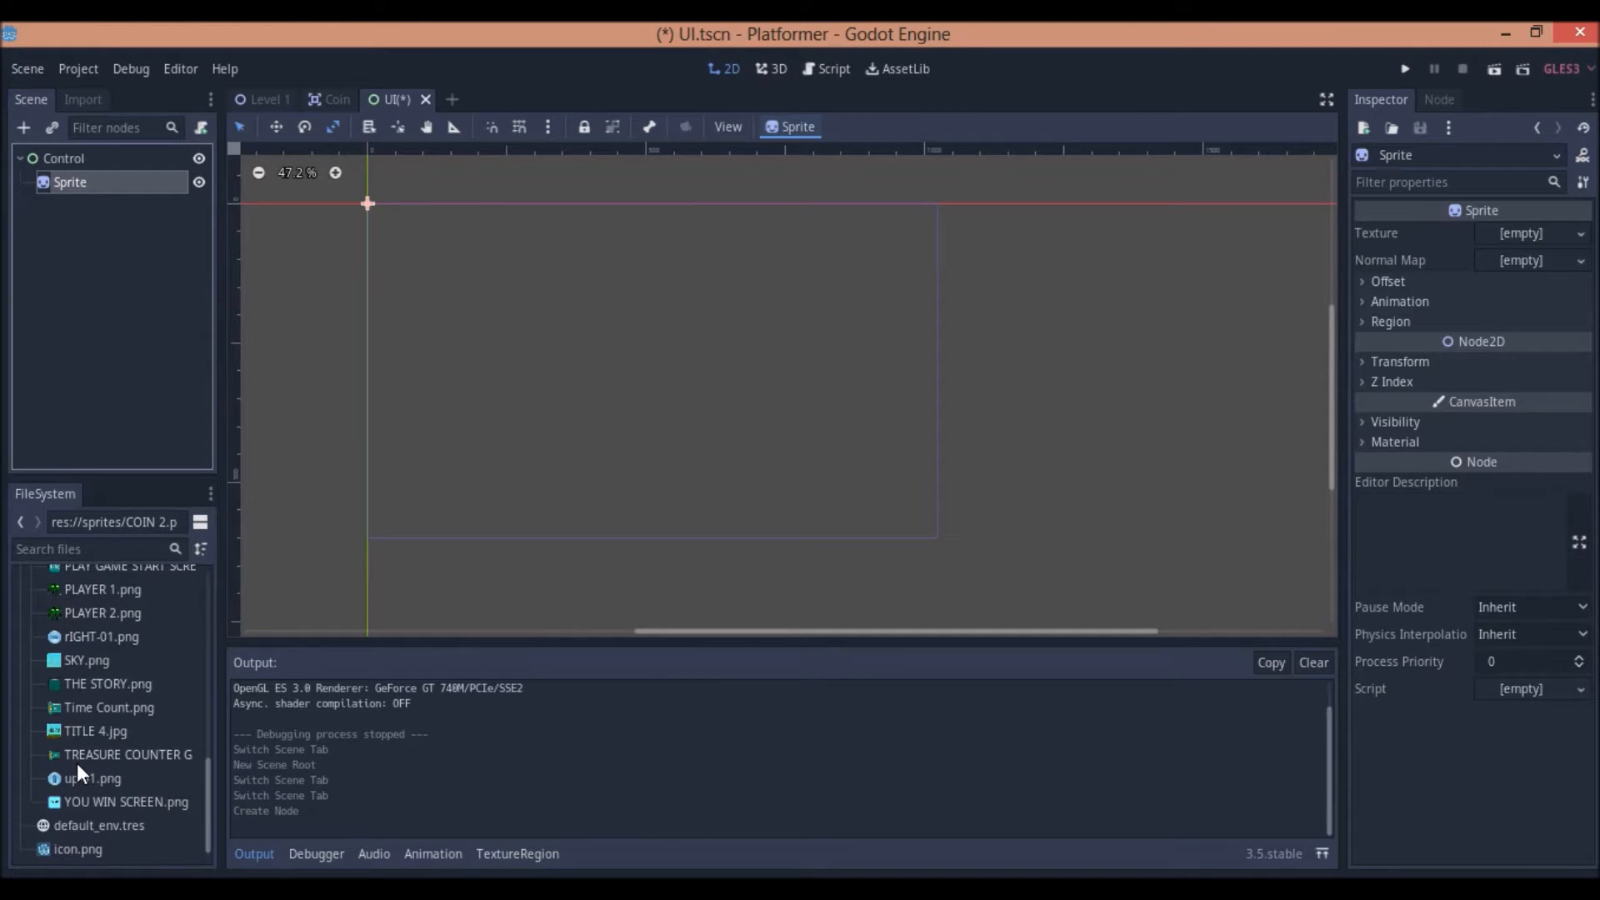
left_click_drag(83, 756, 1522, 232)
- Scale the Money sprite down to about (0.21, 0.19) and place it at about (102, 38), near the screen frame's upper-left corner
scroll(595, 297, "down", 4)
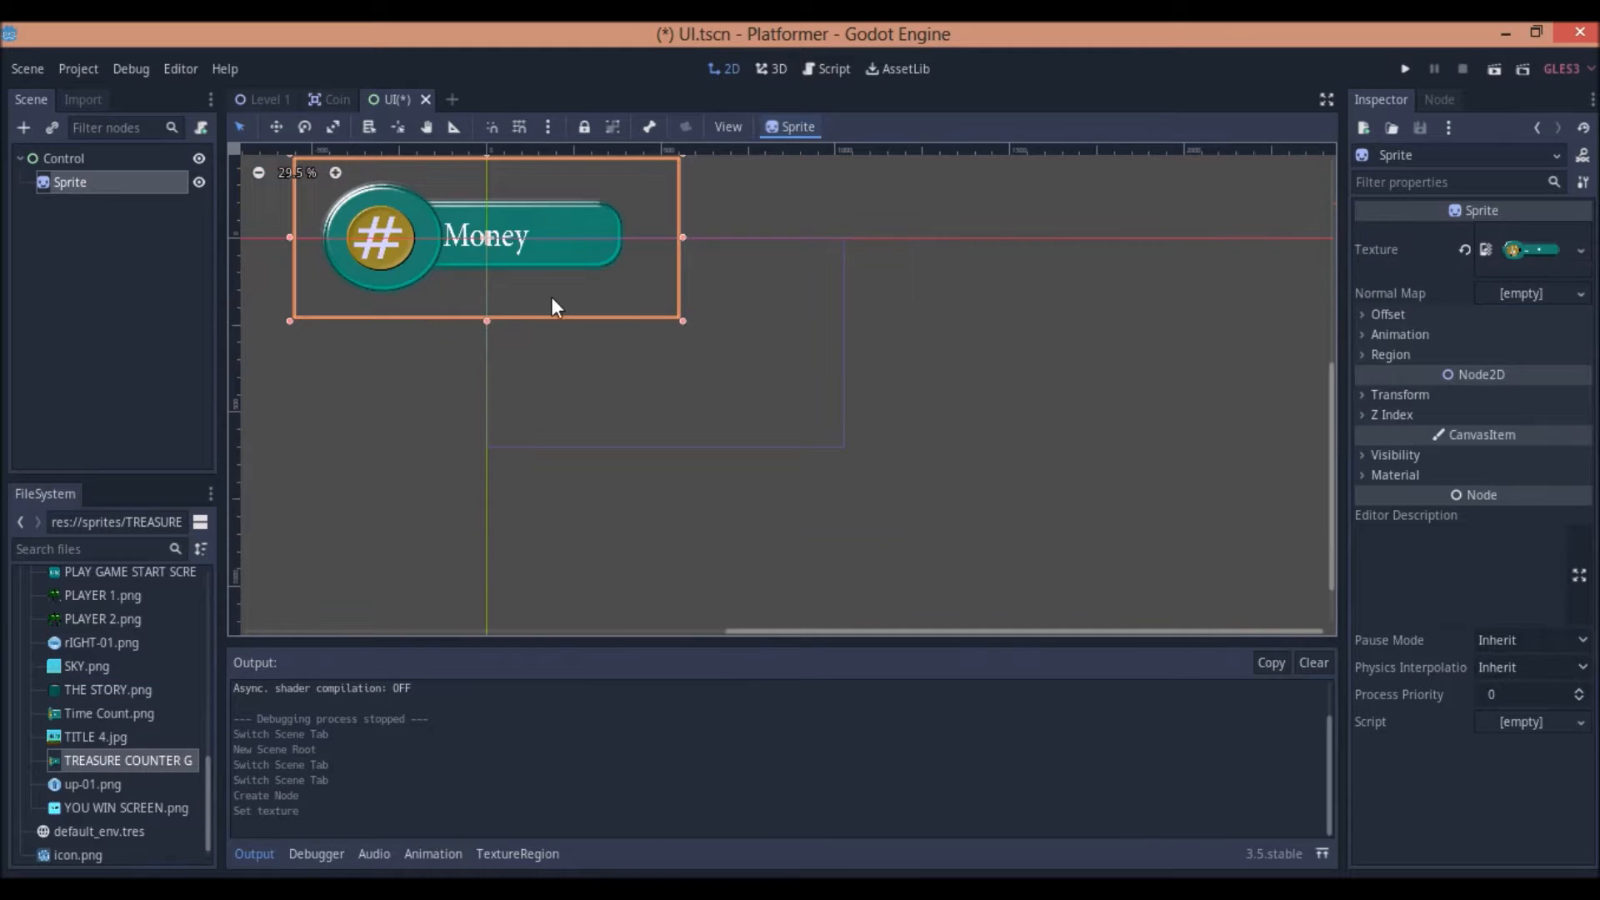
middle_click_drag(506, 303, 654, 376)
left_click_drag(437, 228, 654, 328)
scroll(733, 356, "up", 8)
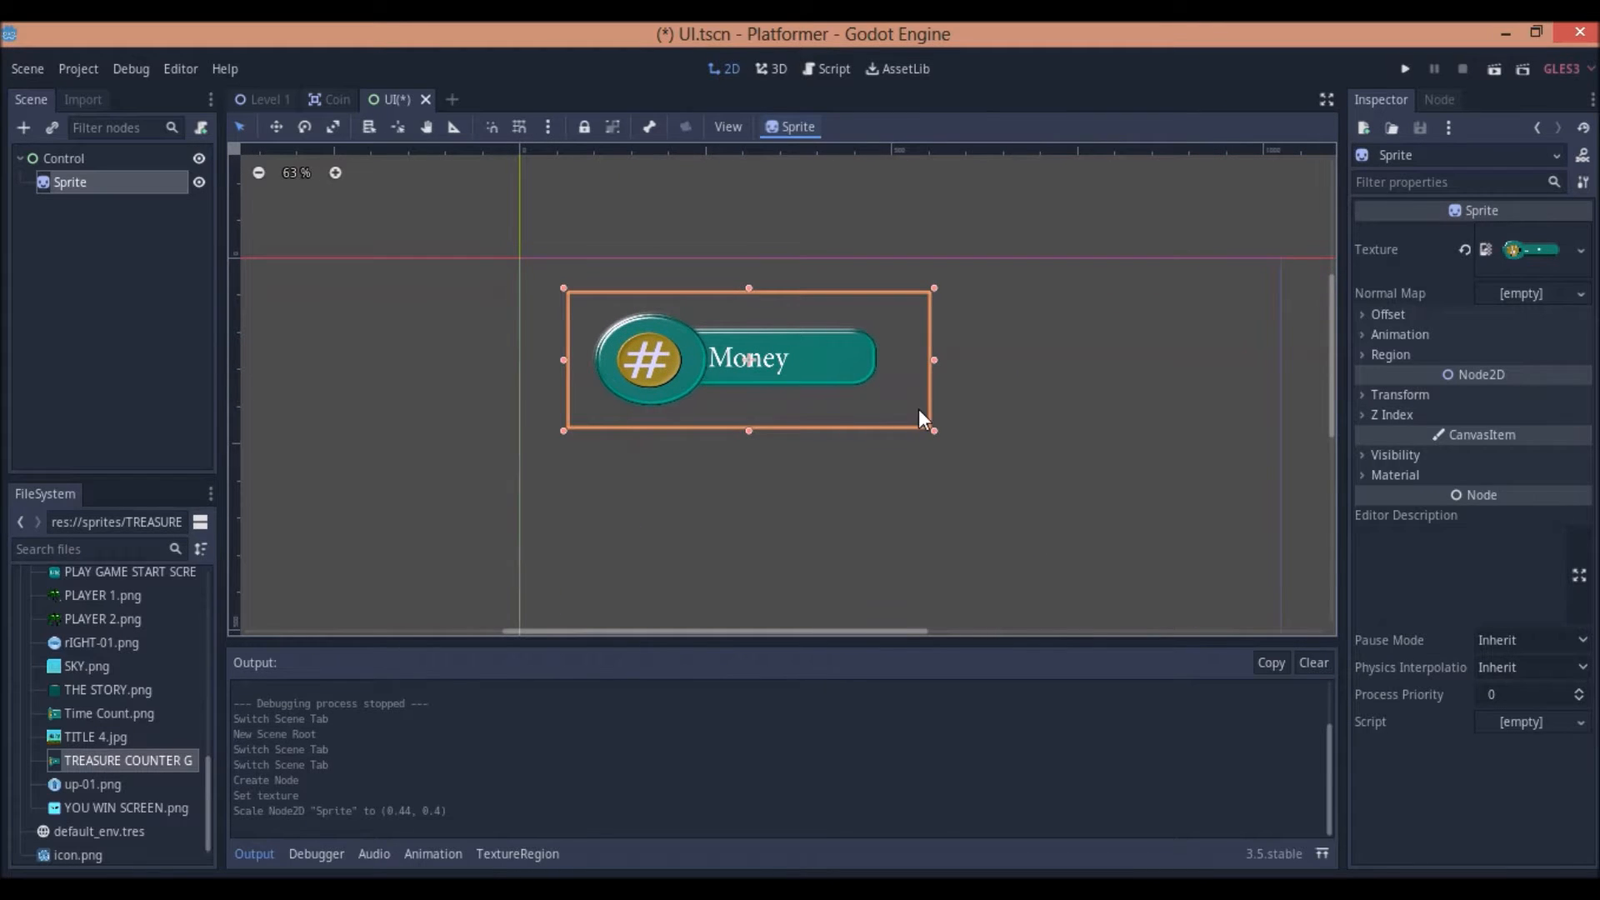
left_click_drag(934, 431, 641, 288)
scroll(658, 308, "down", 8)
scroll(684, 336, "up", 2)
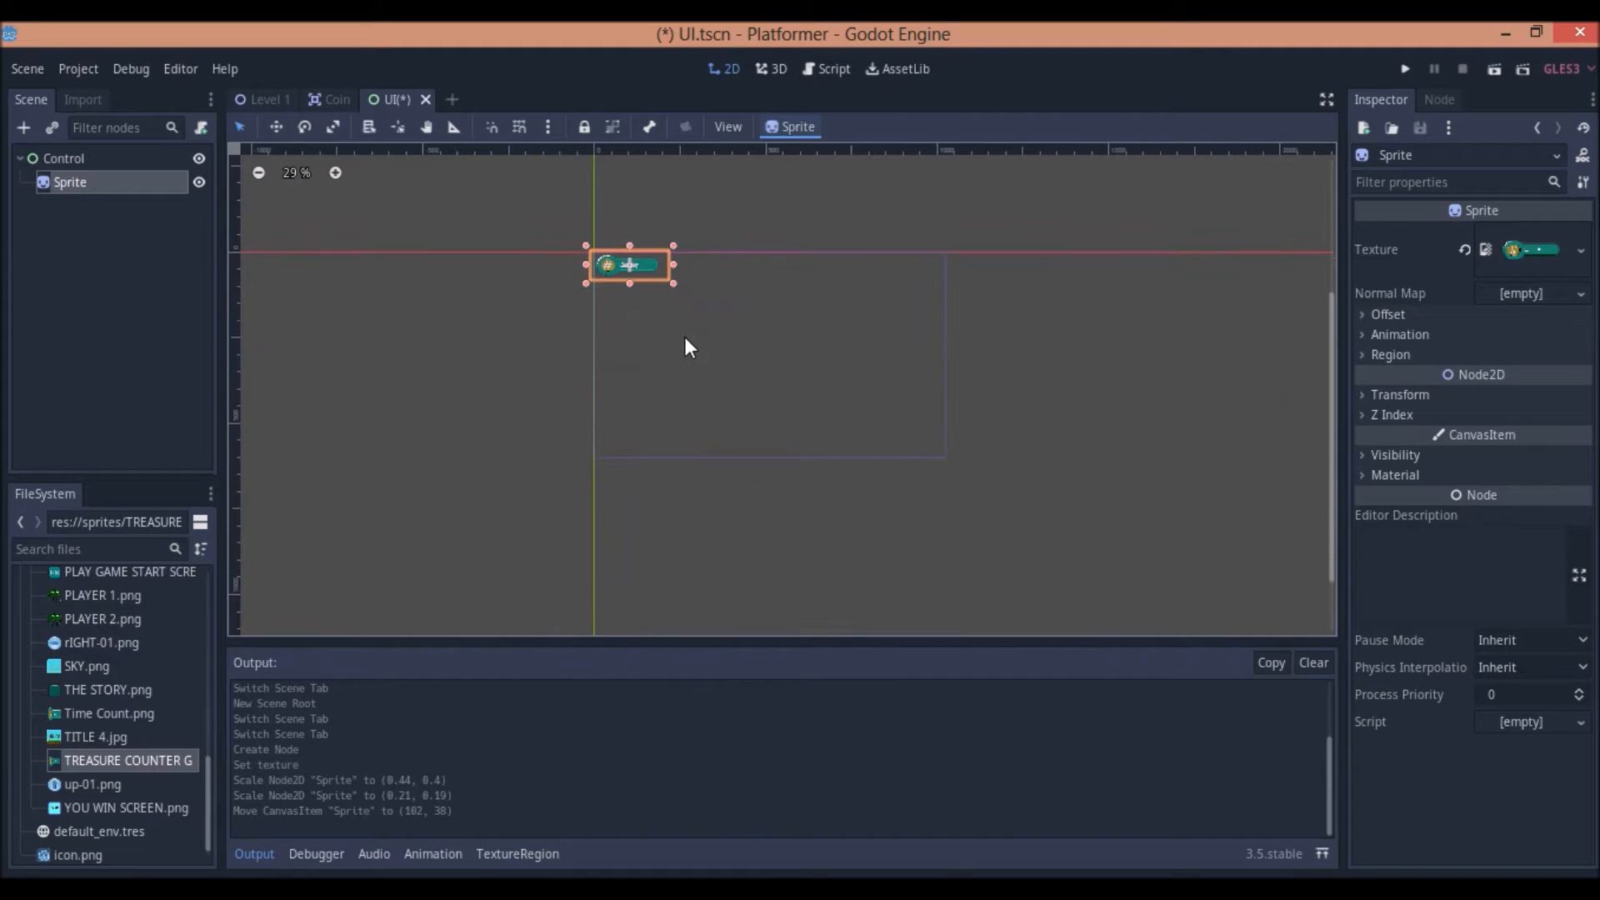
scroll(678, 329, "up", 3)
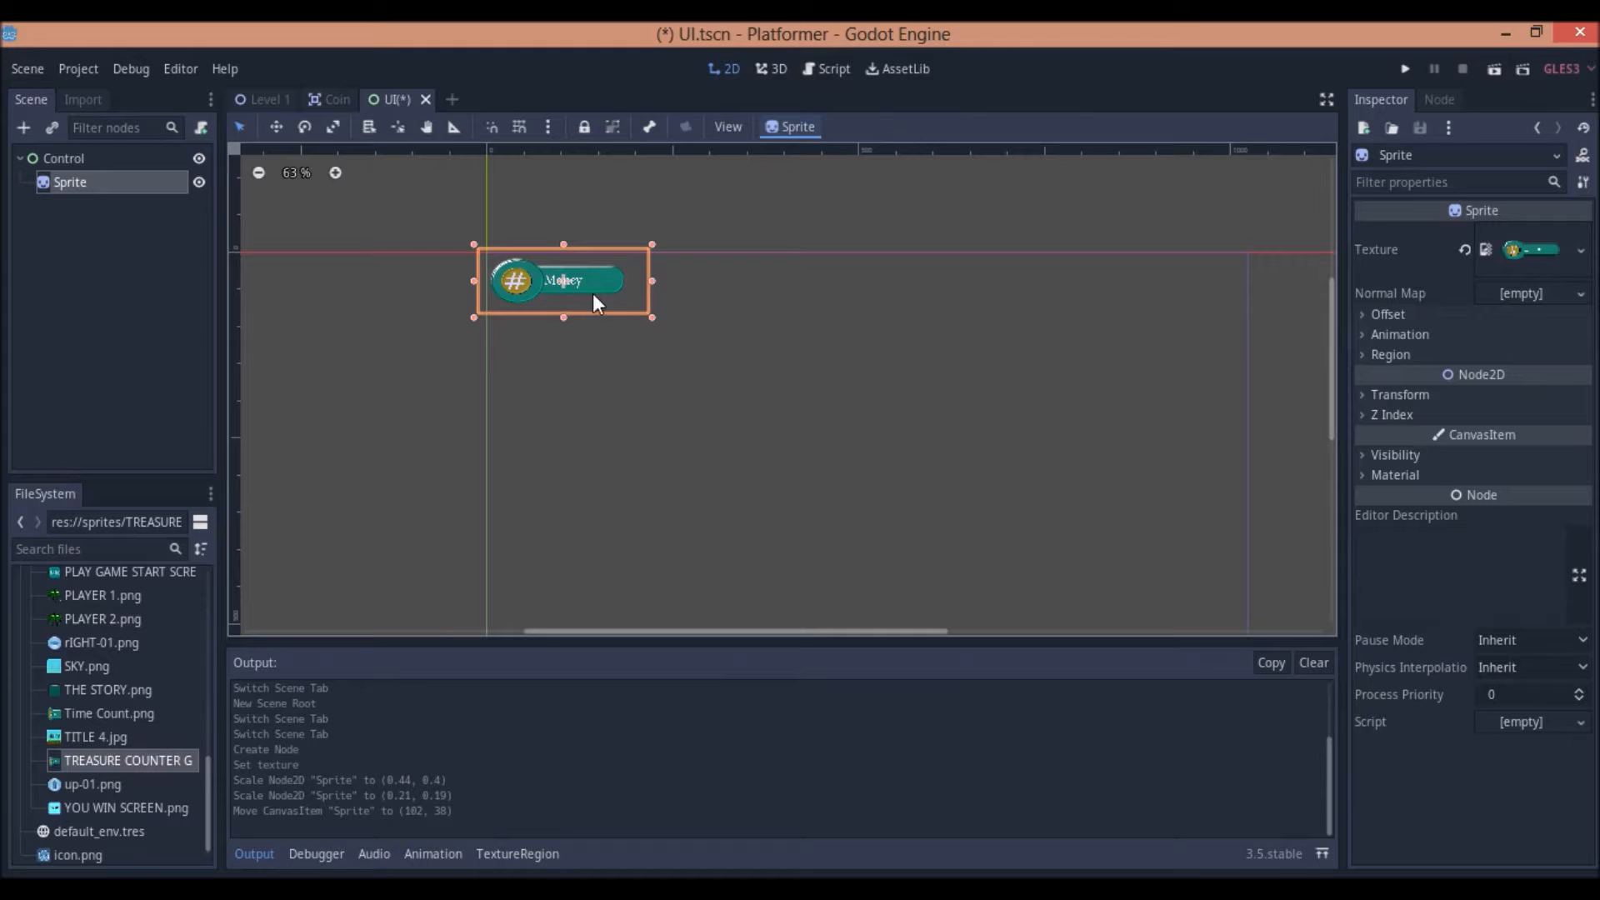
- Add a Label node as a child of the Sprite
right_click(68, 178)
left_click(120, 234)
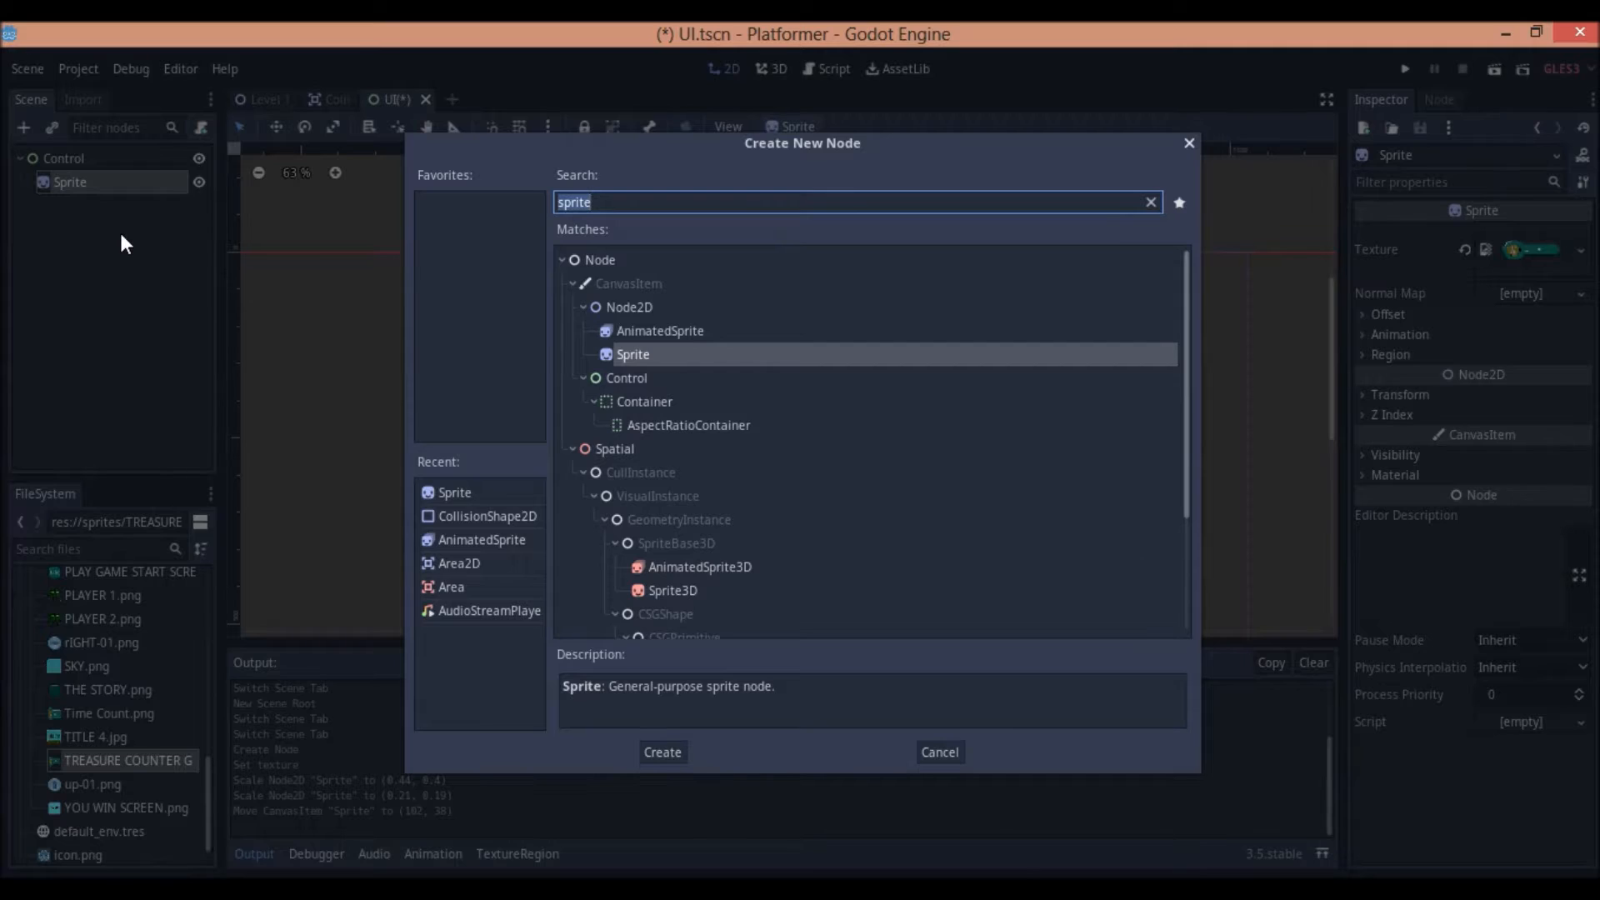
type("ce")
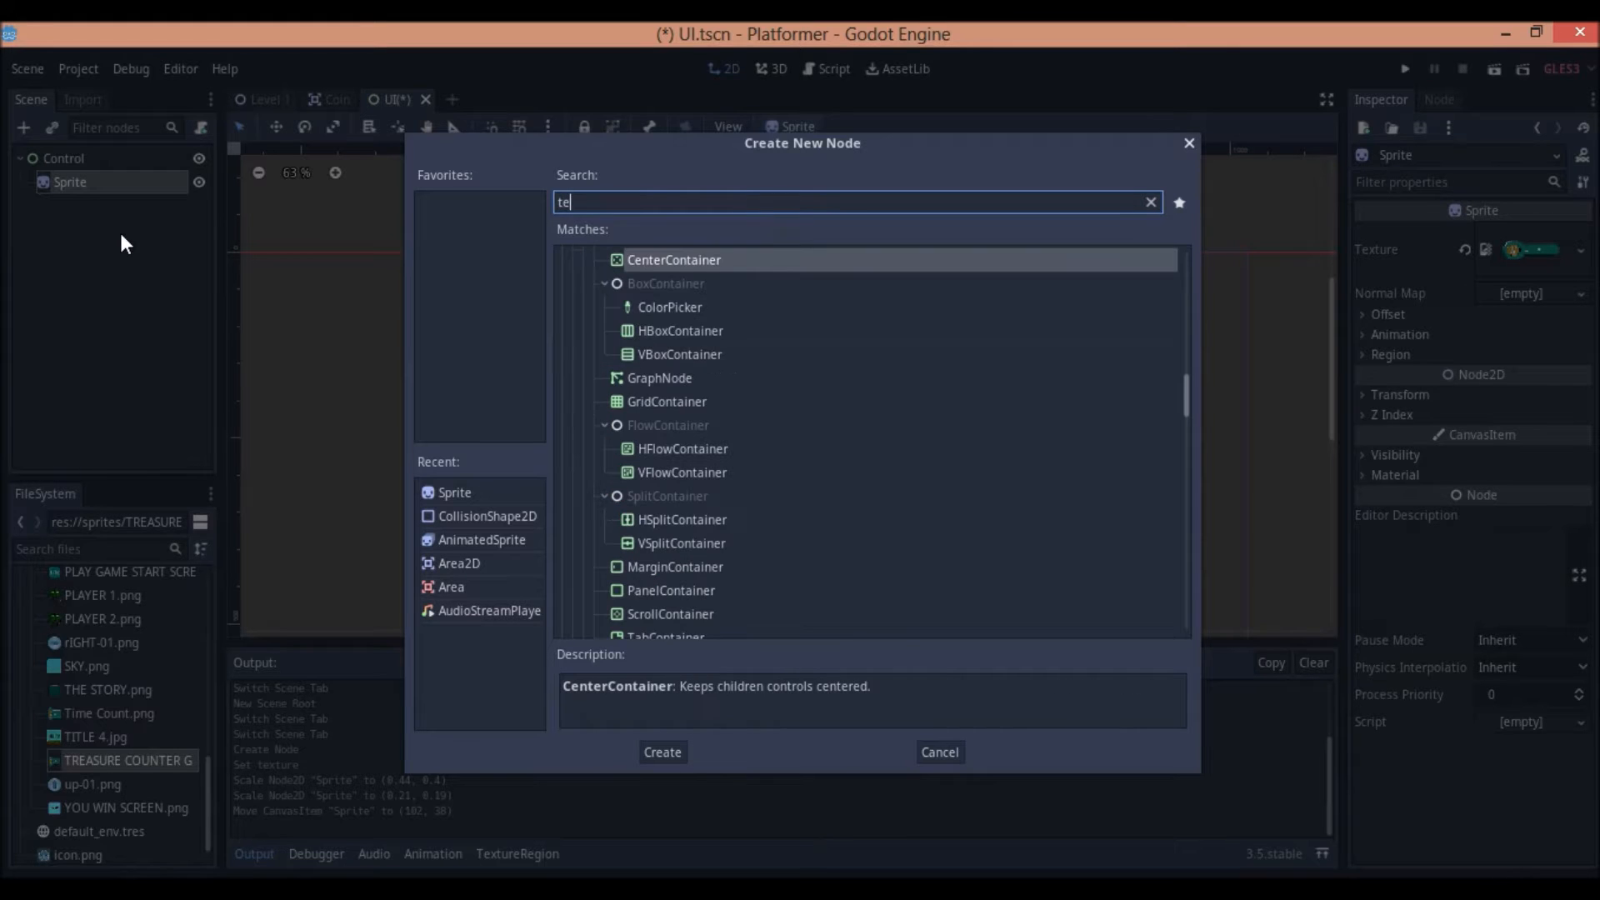
key("BackSpace")
key("BackSpace")
type("label")
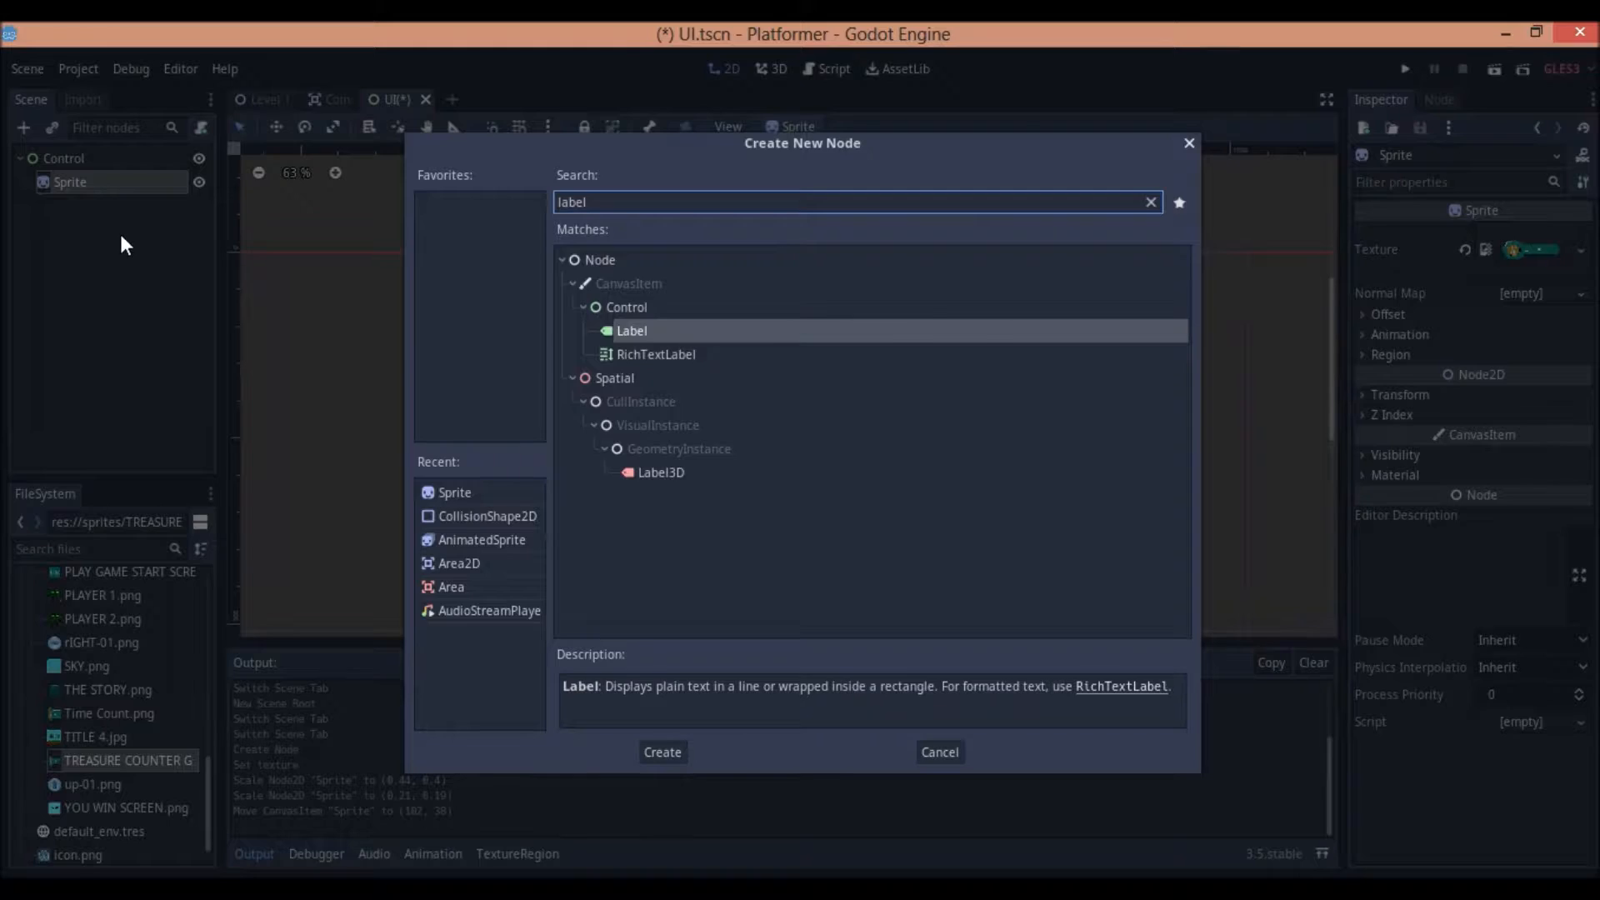
key("Return")
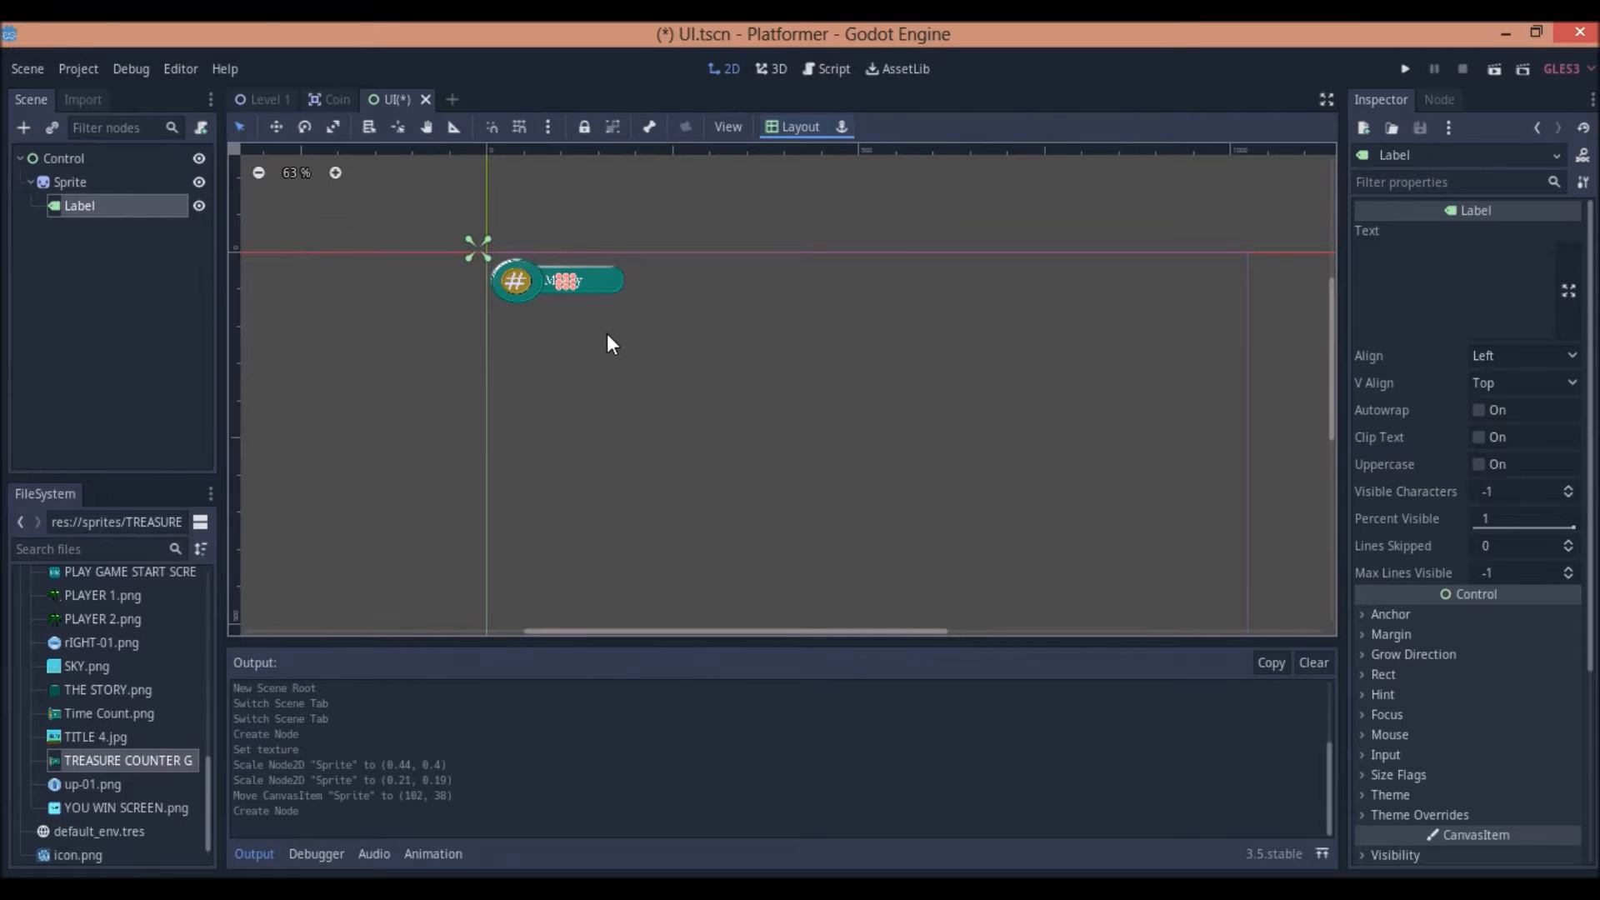
- Move the Label to about (197, -10), just after the word Money on the counter bar
key("Right")
key("Right")
key("Right")
key("Right")
key("Right")
key("Right")
key("Right")
key("Right")
key("Right")
key("Right")
key("Right")
key("Right")
key("Right")
key("Right")
key("Right")
key("Right")
key("Right")
key("Right")
key("Right")
key("Right")
key("Right")
key("Right")
key("Right")
key("Right")
key("Right")
key("Right")
key("Right")
key("Right")
key("Right")
key("Right")
key("Right")
key("Right")
key("Right")
key("Right")
key("Right")
key("Right")
key("Right")
key("Right")
key("Right")
key("Right")
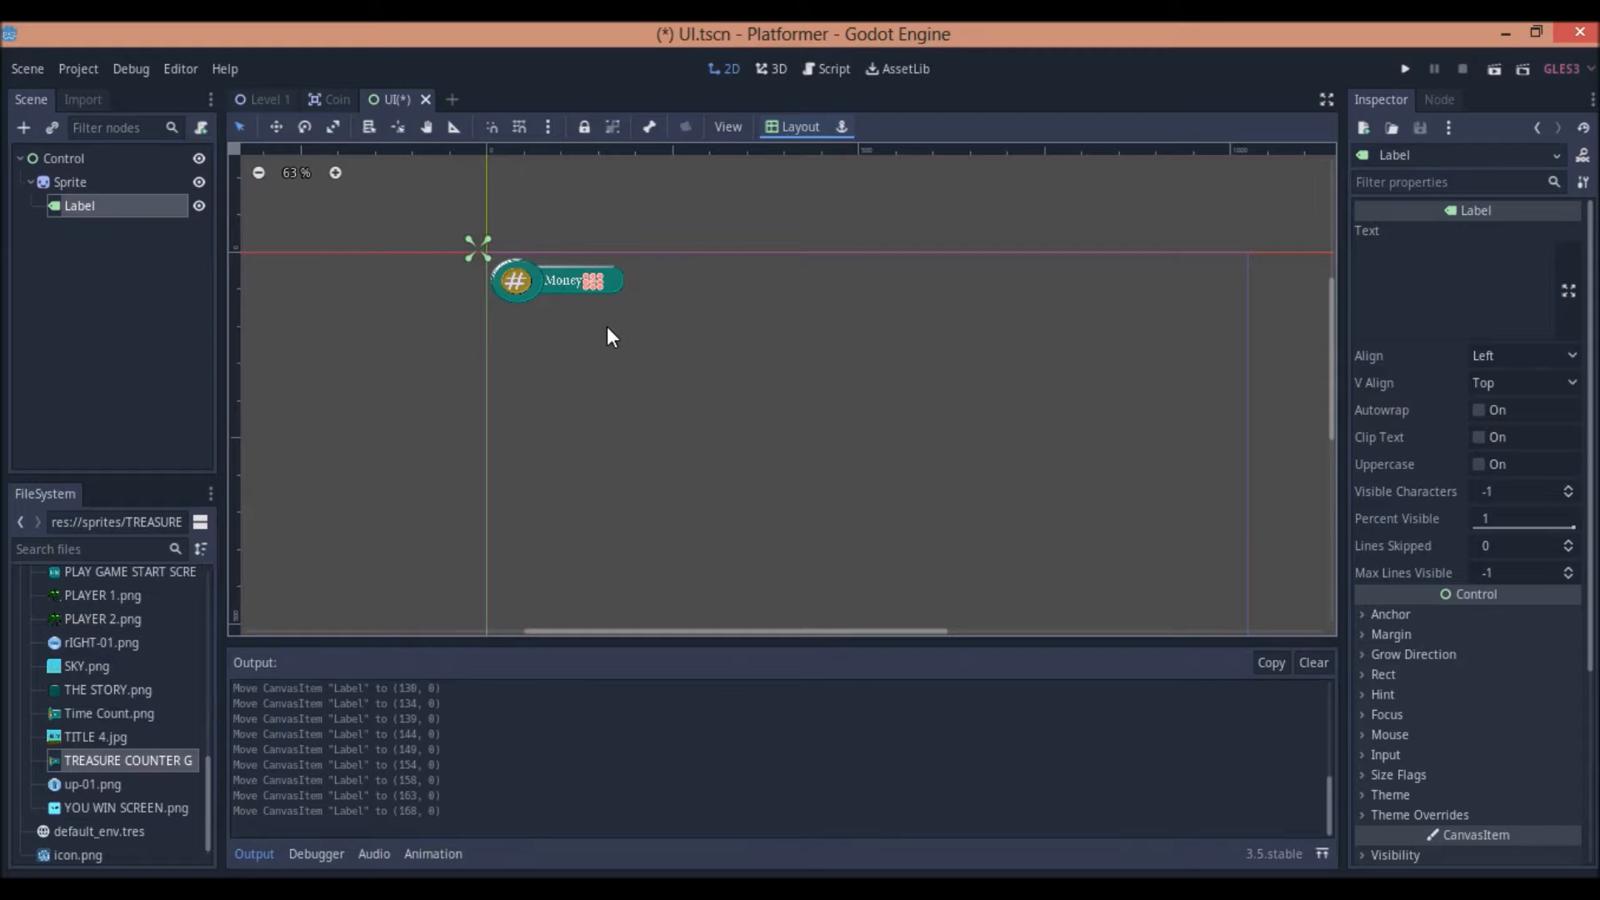
scroll(604, 312, "up", 6)
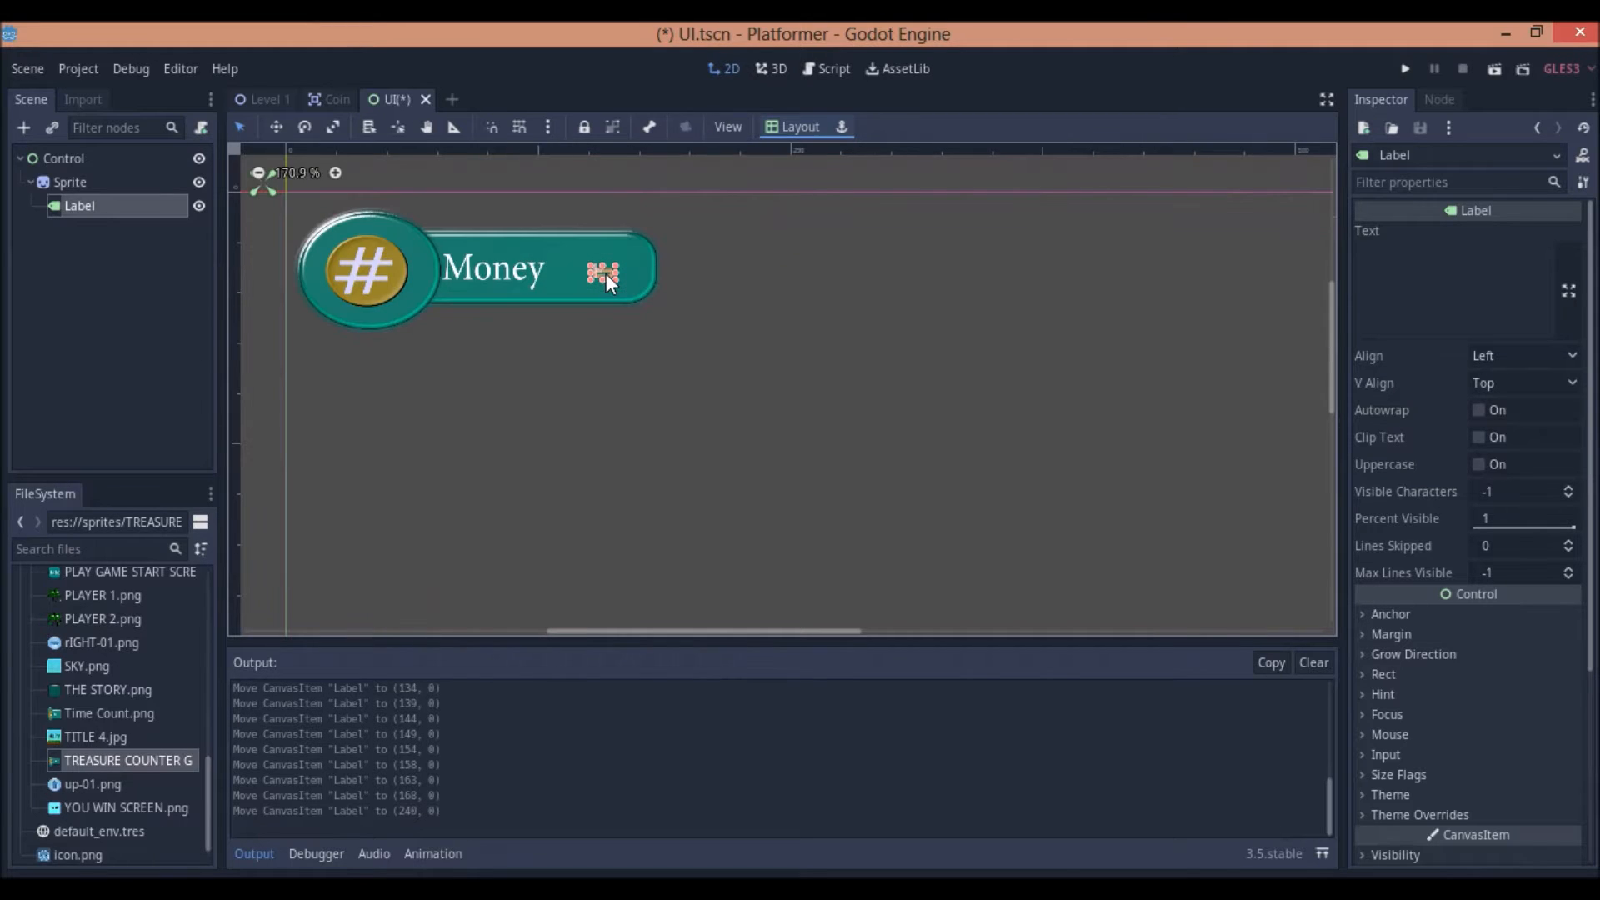
key("Down")
key("Up")
key("Up")
key("Up")
key("Up")
key("Left")
key("Left")
key("Left")
key("Down")
key("Left")
key("Left")
key("Left")
key("Left")
key("Left")
key("Left")
- Set the Label's text to 0, followed by a line break
left_click(1426, 257)
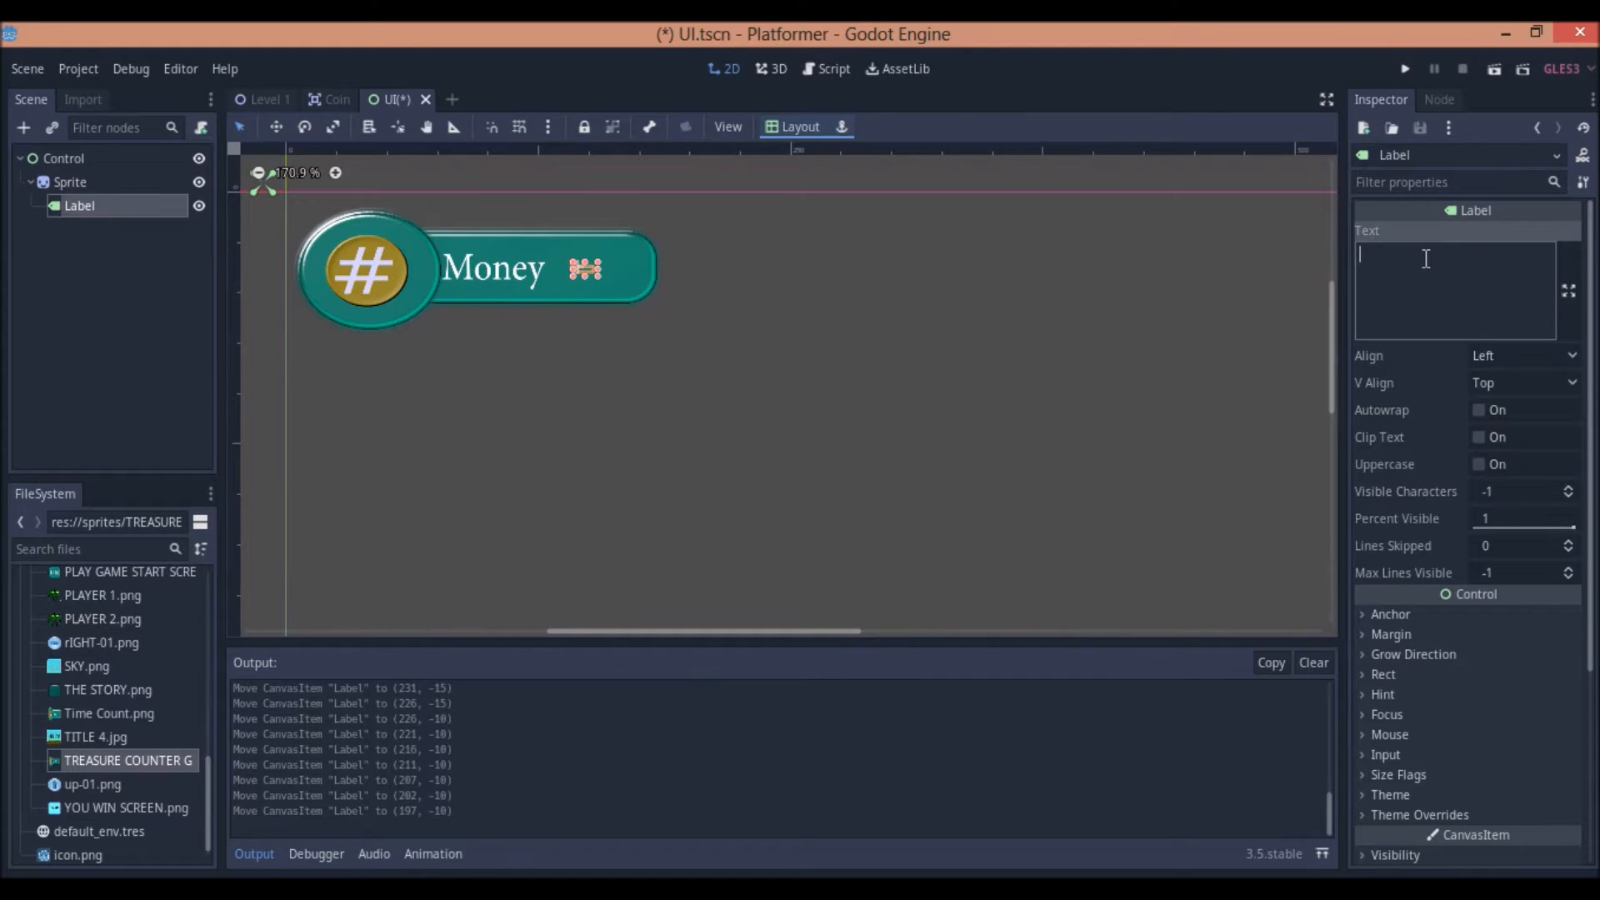
type("0")
key("Return")
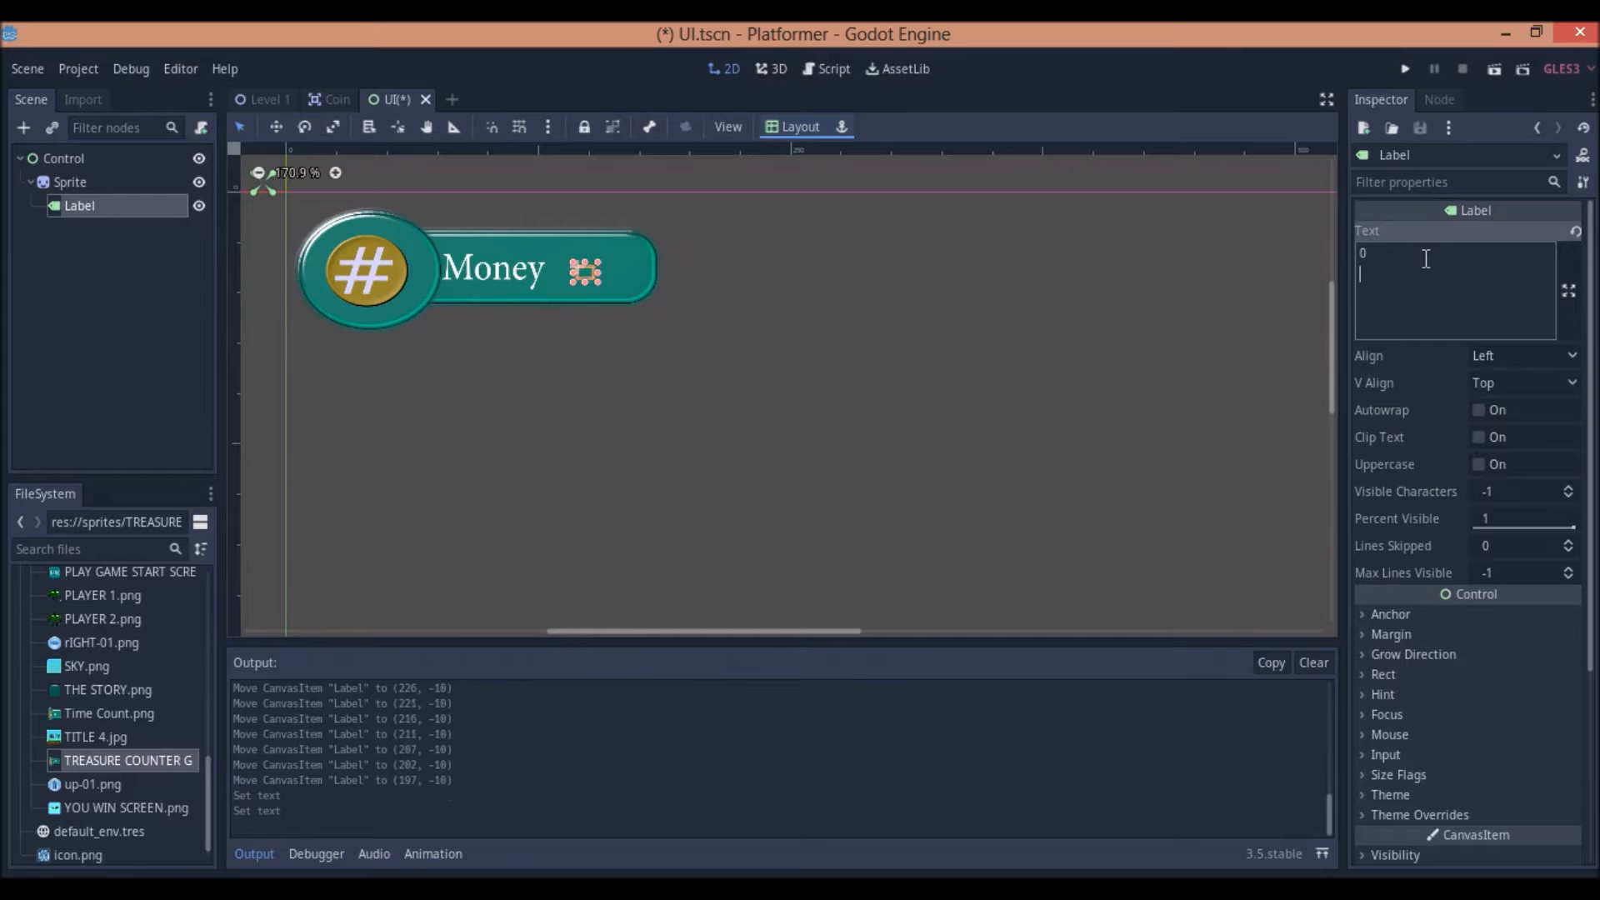
left_click(759, 368)
- Reparent the Label directly under Control, above the Sprite, and select it
left_click(72, 207)
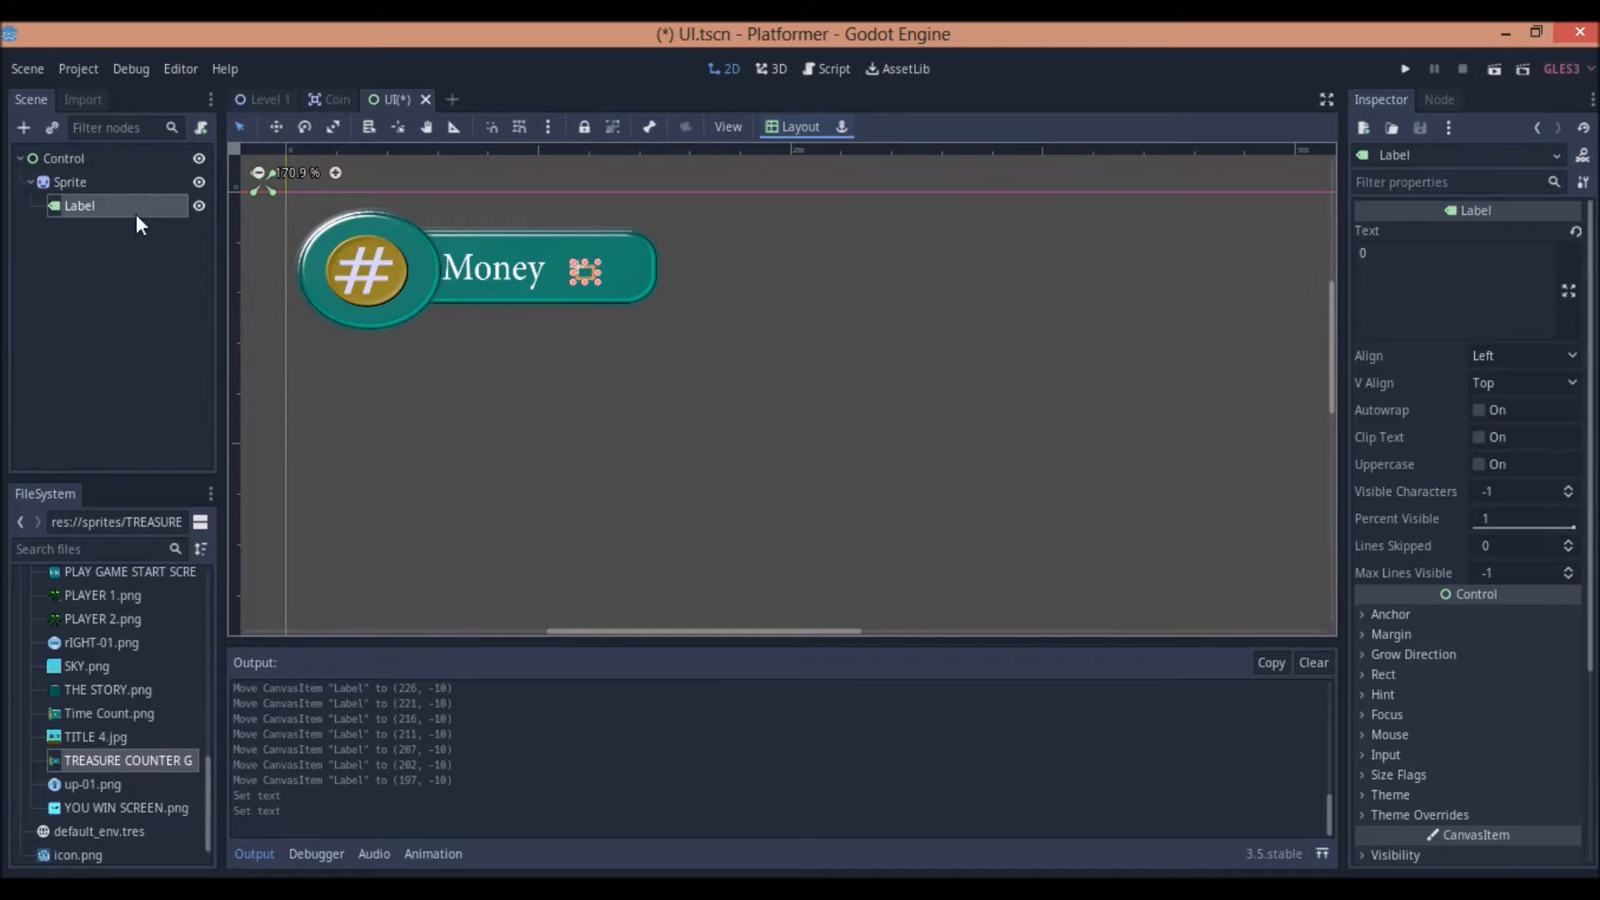
left_click_drag(97, 208, 92, 176)
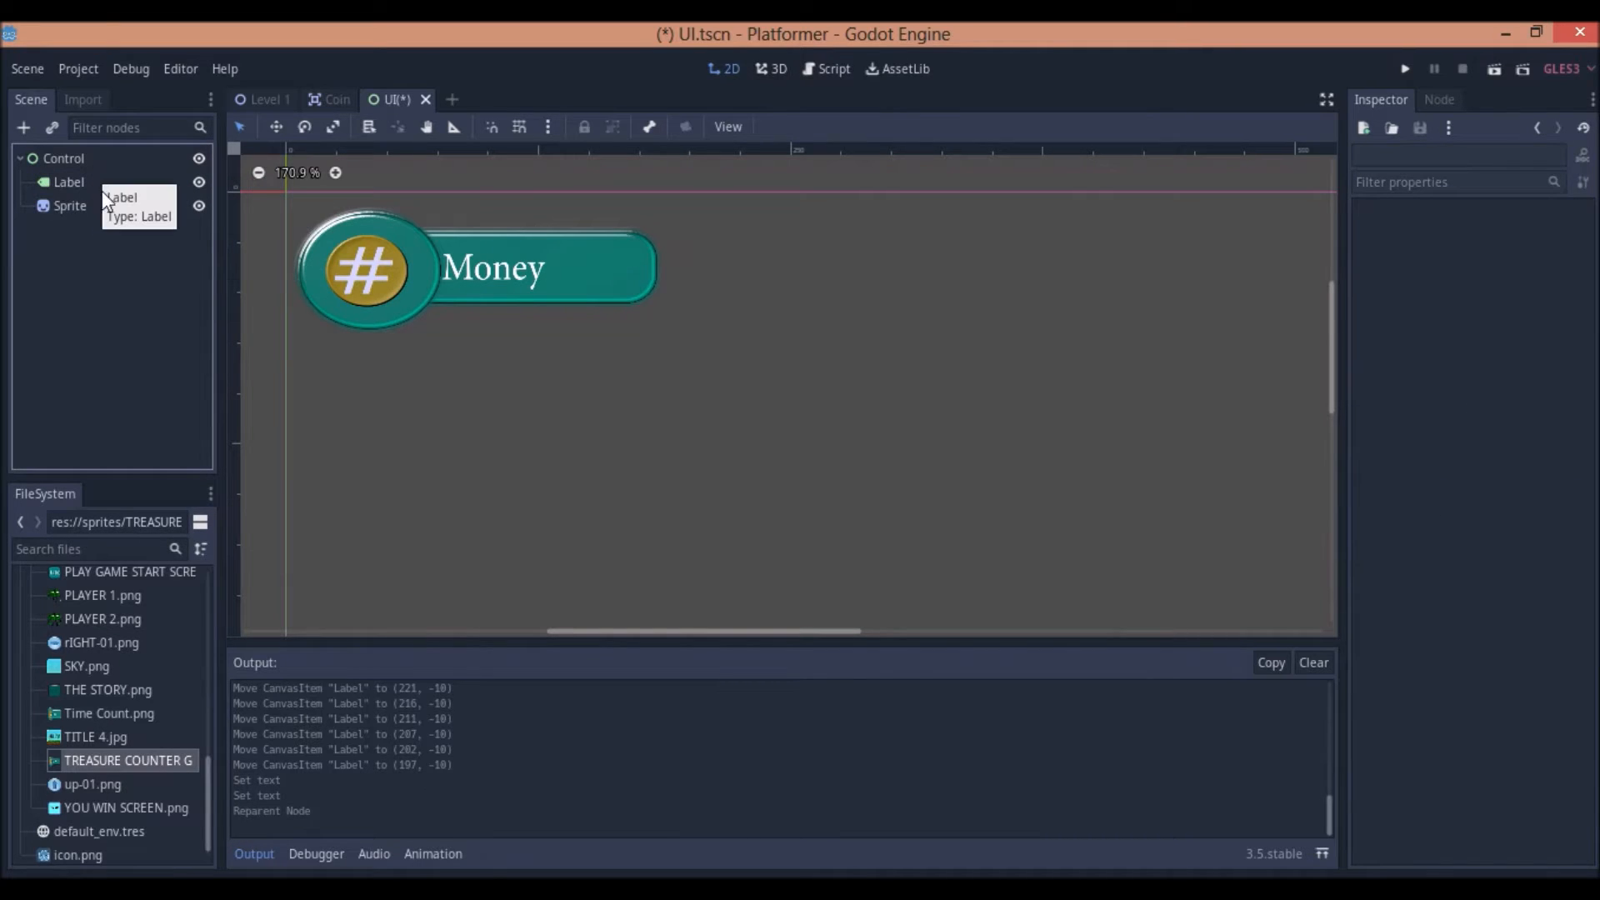
left_click(70, 183)
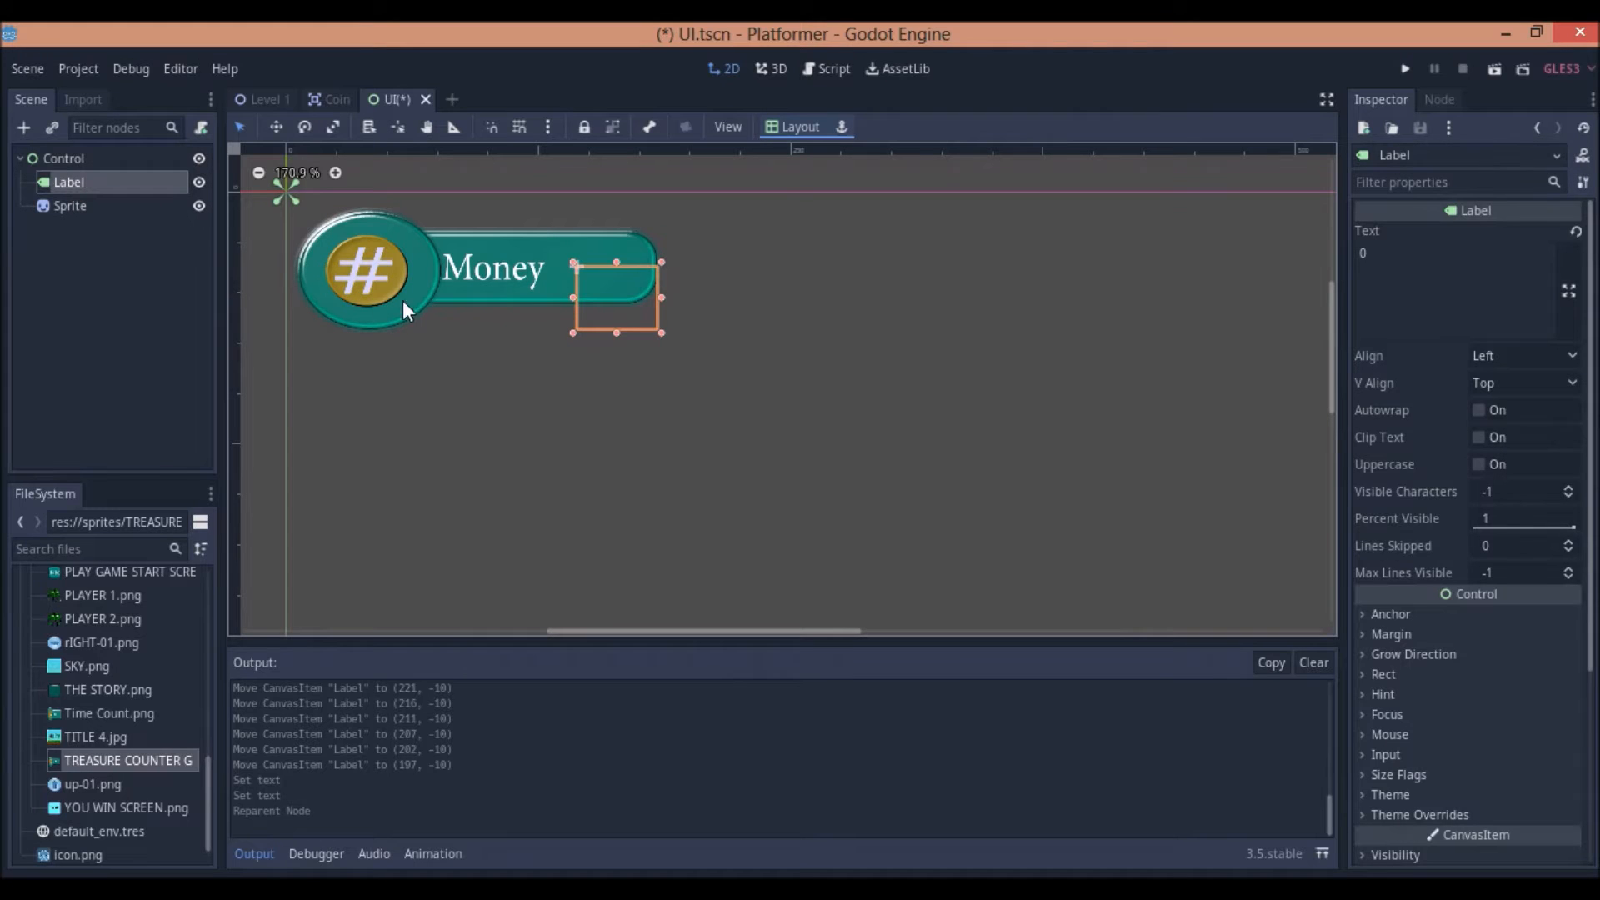
- Move the Label down to about (143, 62), below the counter bar
key("Down")
key("Down")
key("Down")
key("Down")
key("Down")
key("Down")
key("Down")
key("Down")
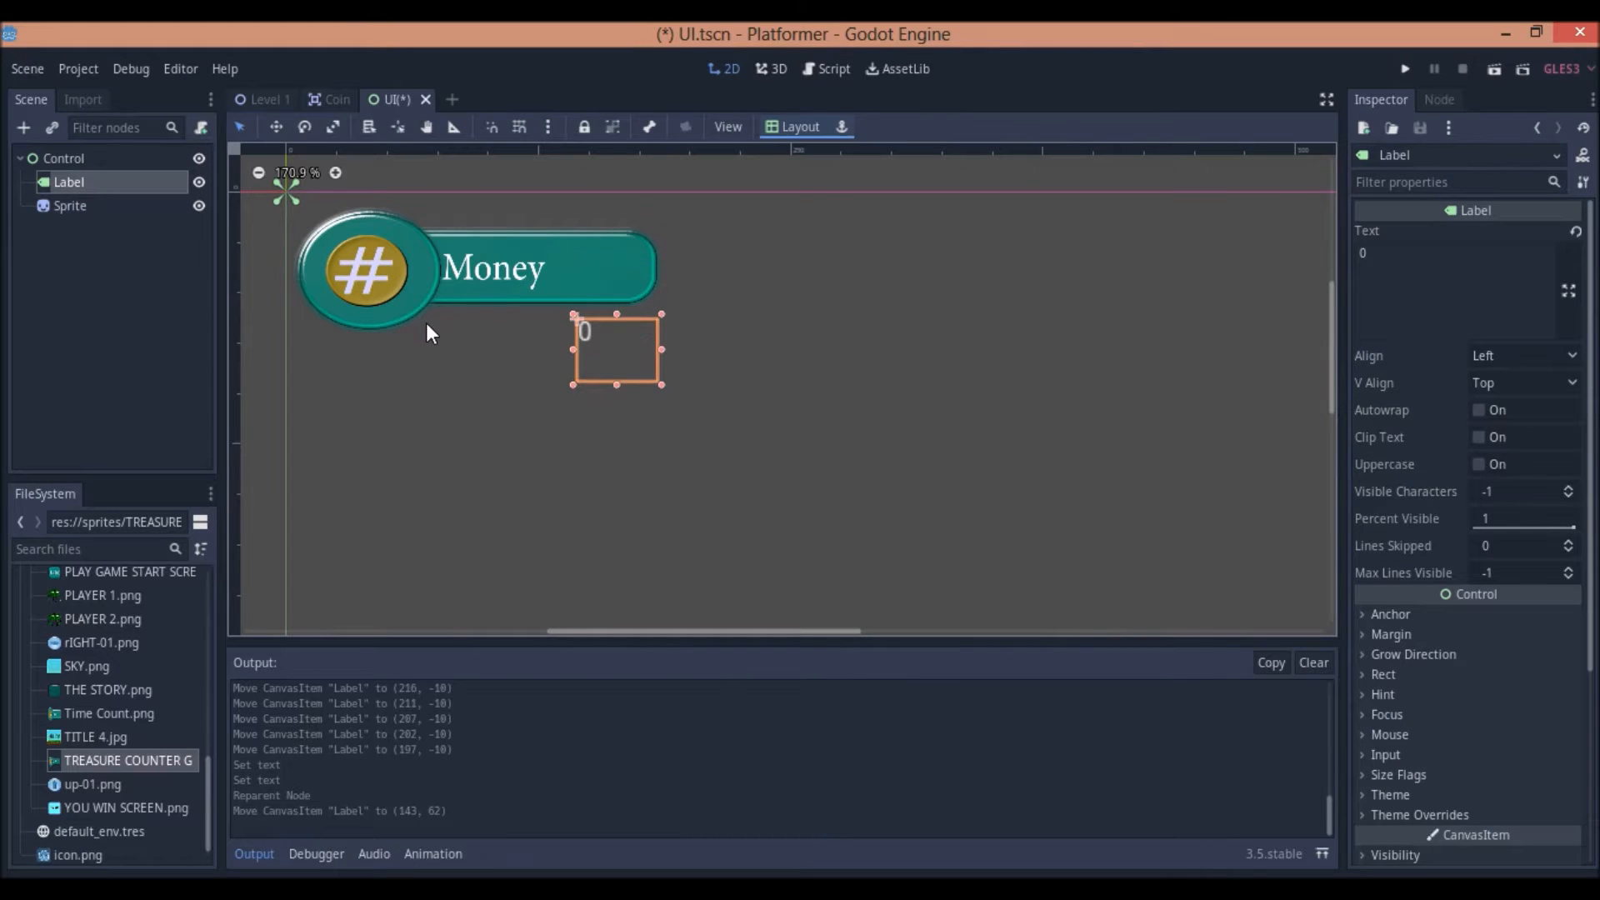
- Reparent the Label under the Sprite again and select it on the canvas
left_click(77, 208)
left_click(73, 186)
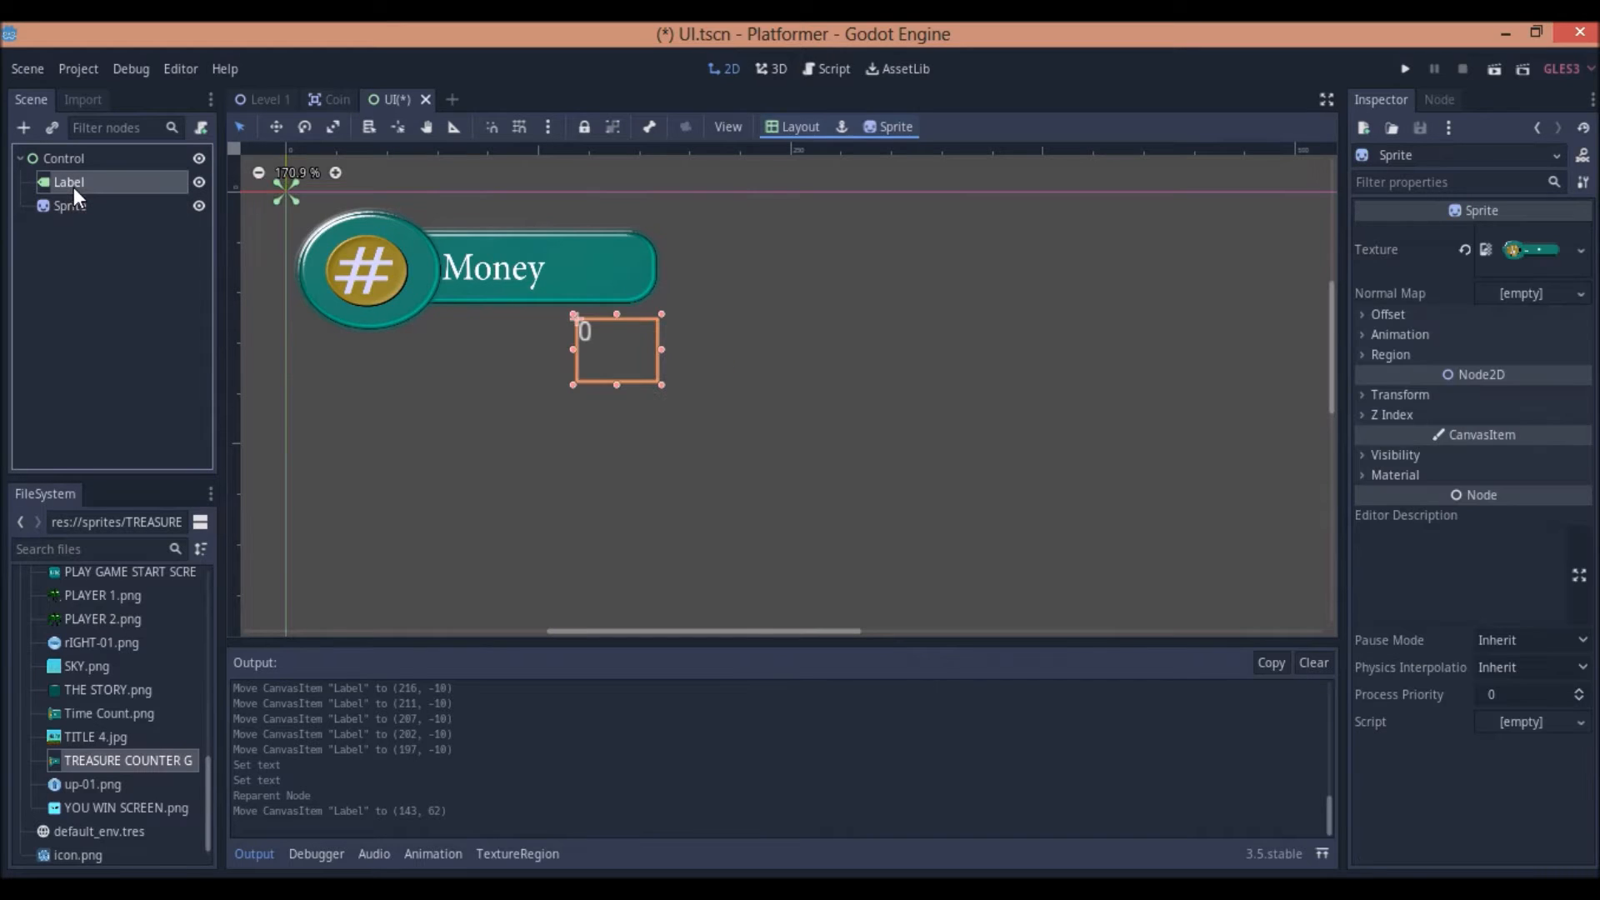
left_click_drag(74, 187, 77, 211)
left_click(74, 205)
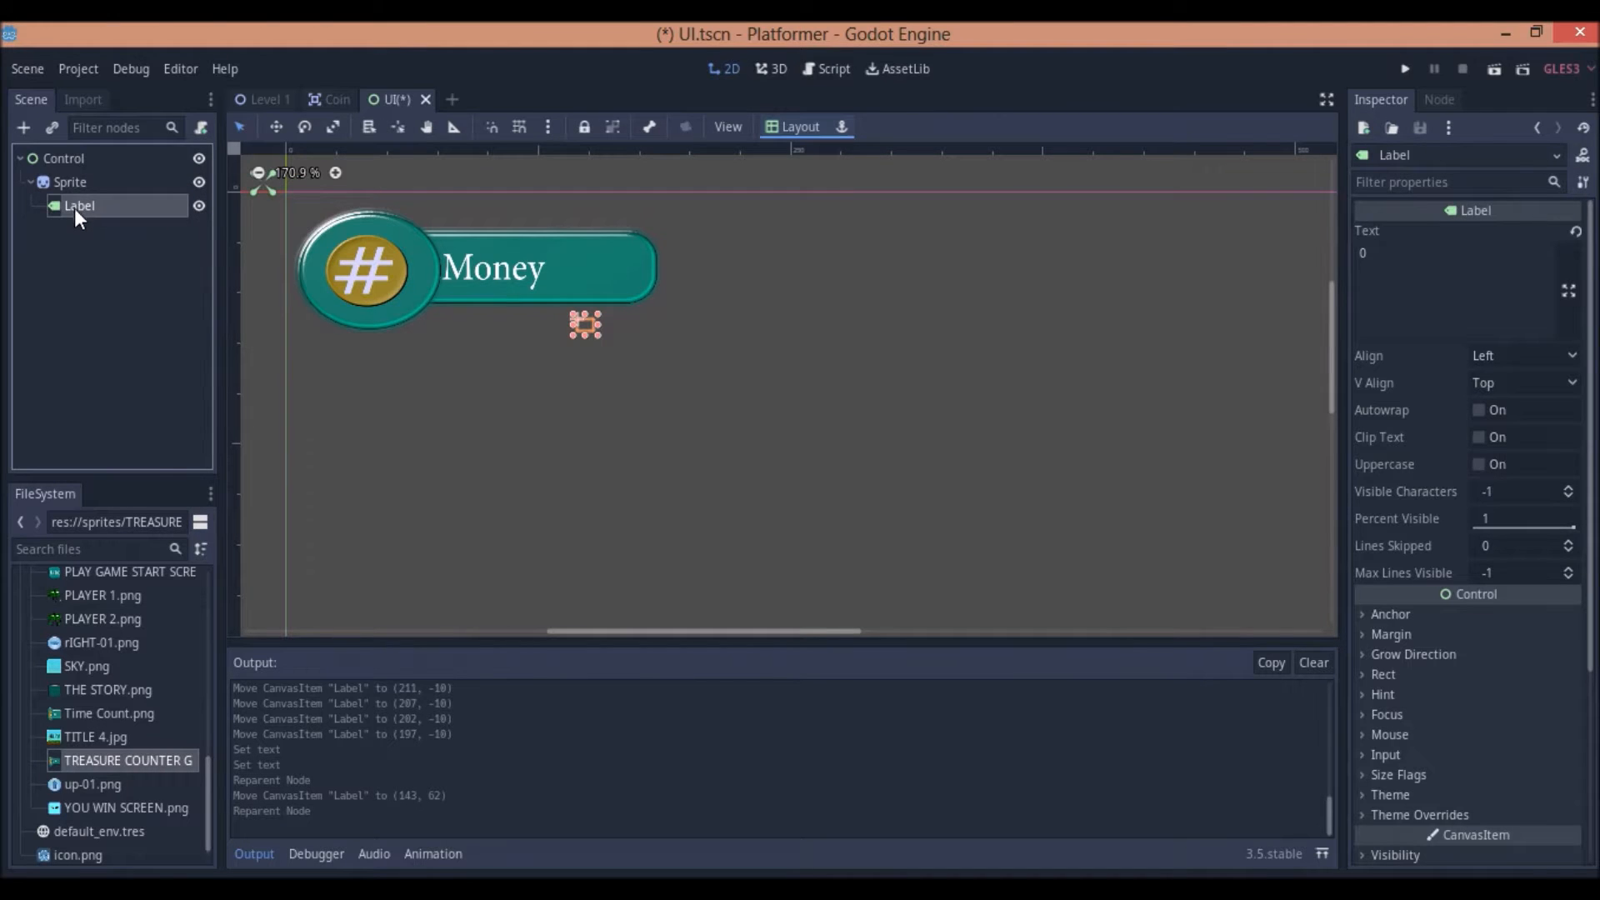
scroll(590, 323, "up", 4)
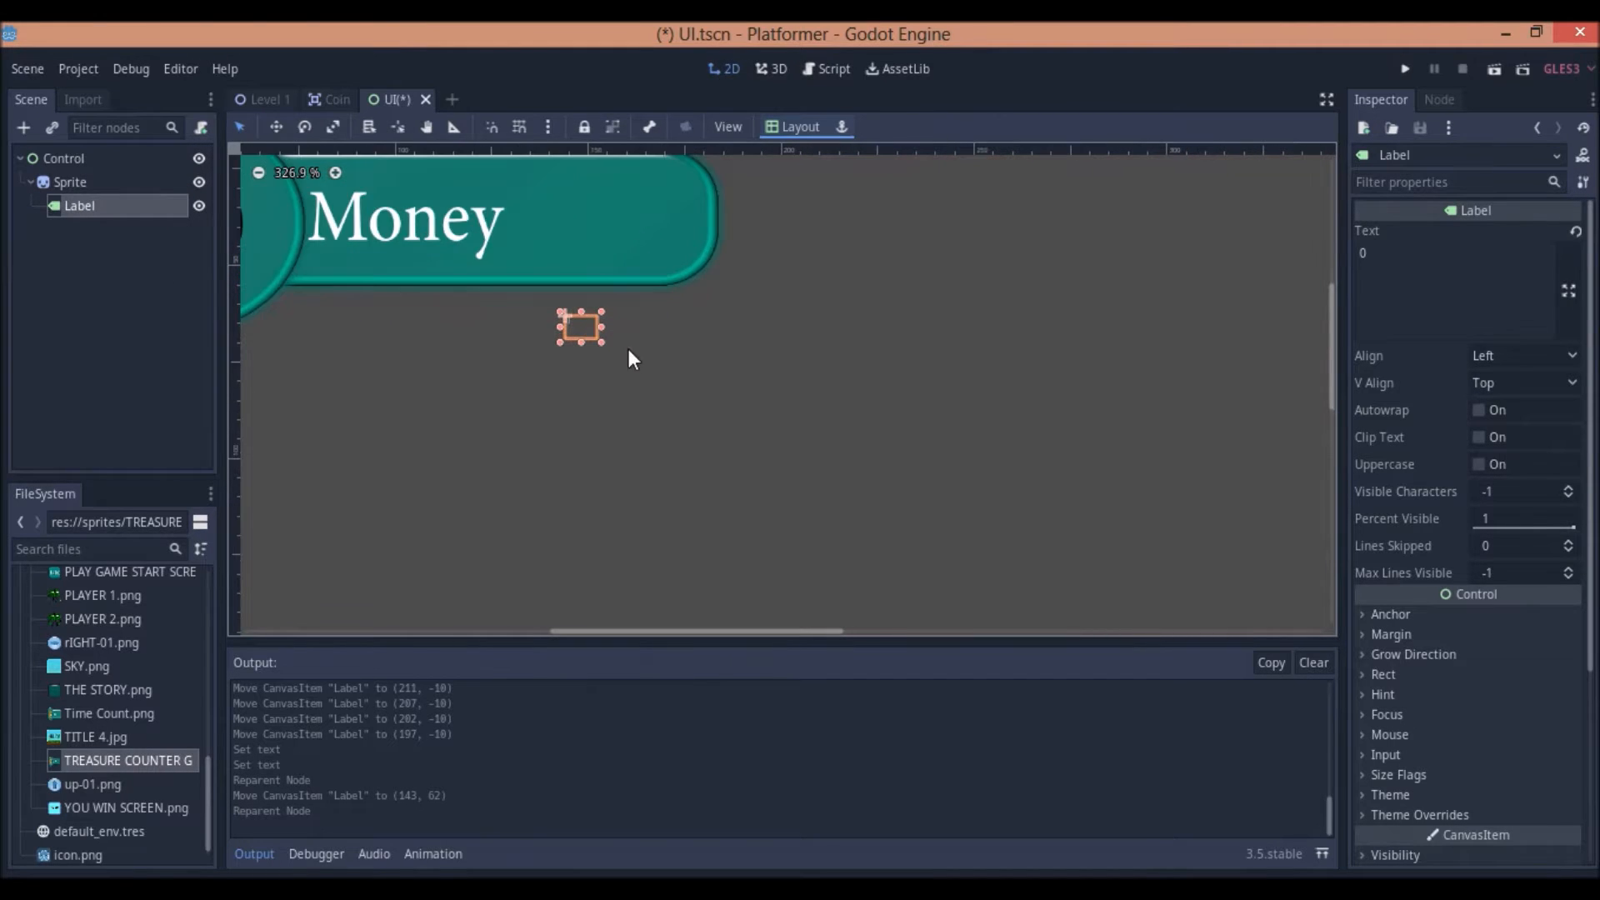
left_click(556, 332)
left_click(574, 326)
left_click(742, 349)
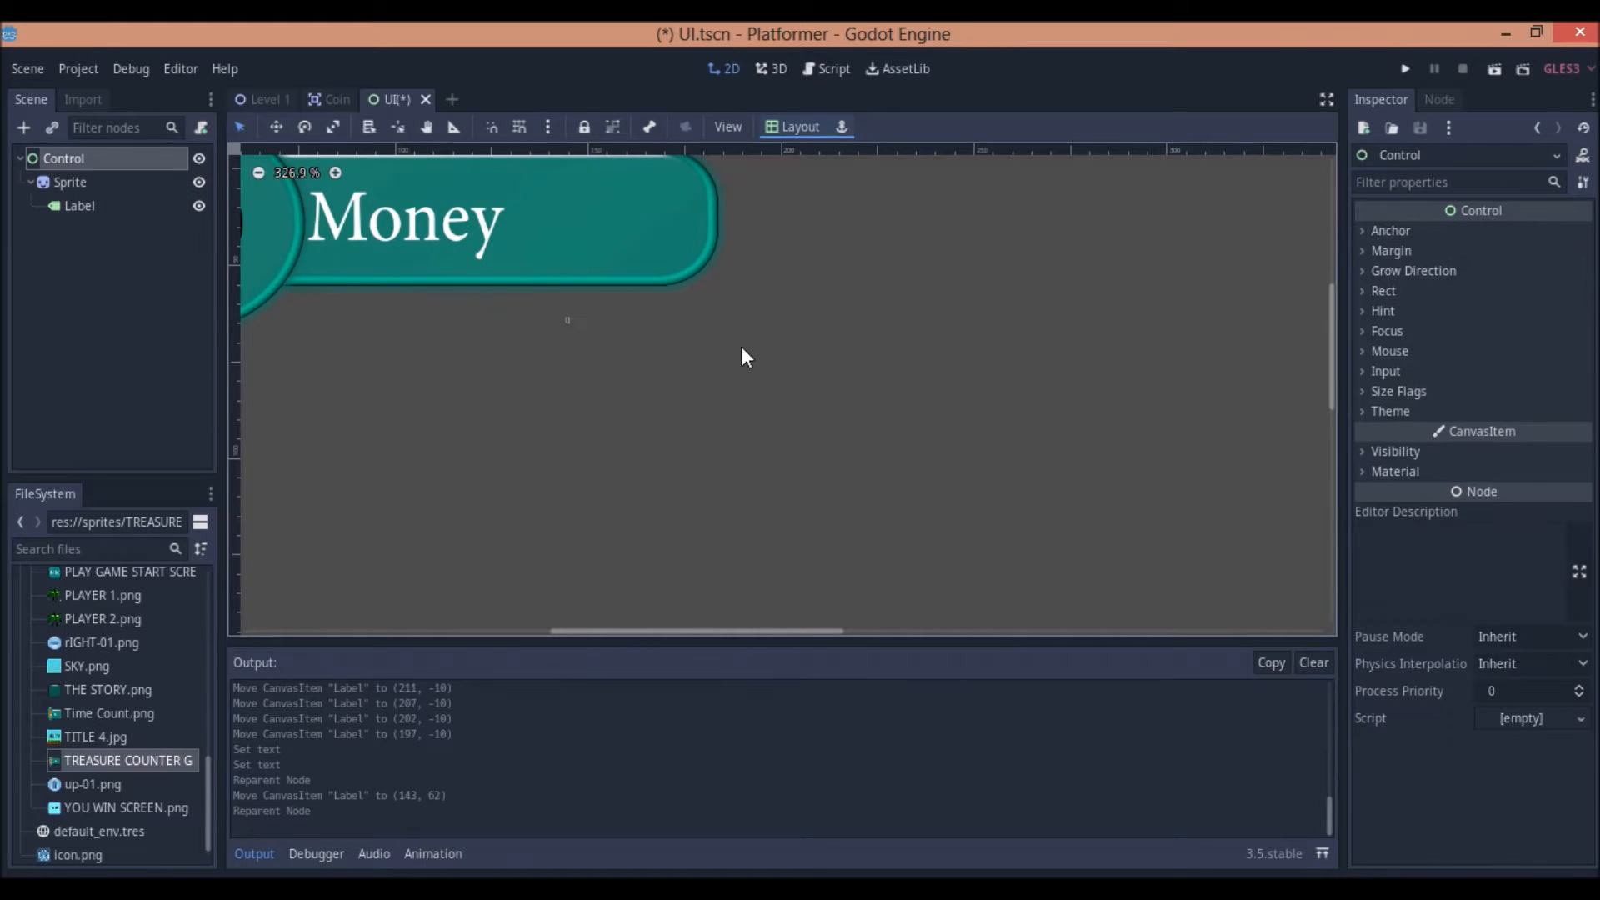
left_click(568, 322)
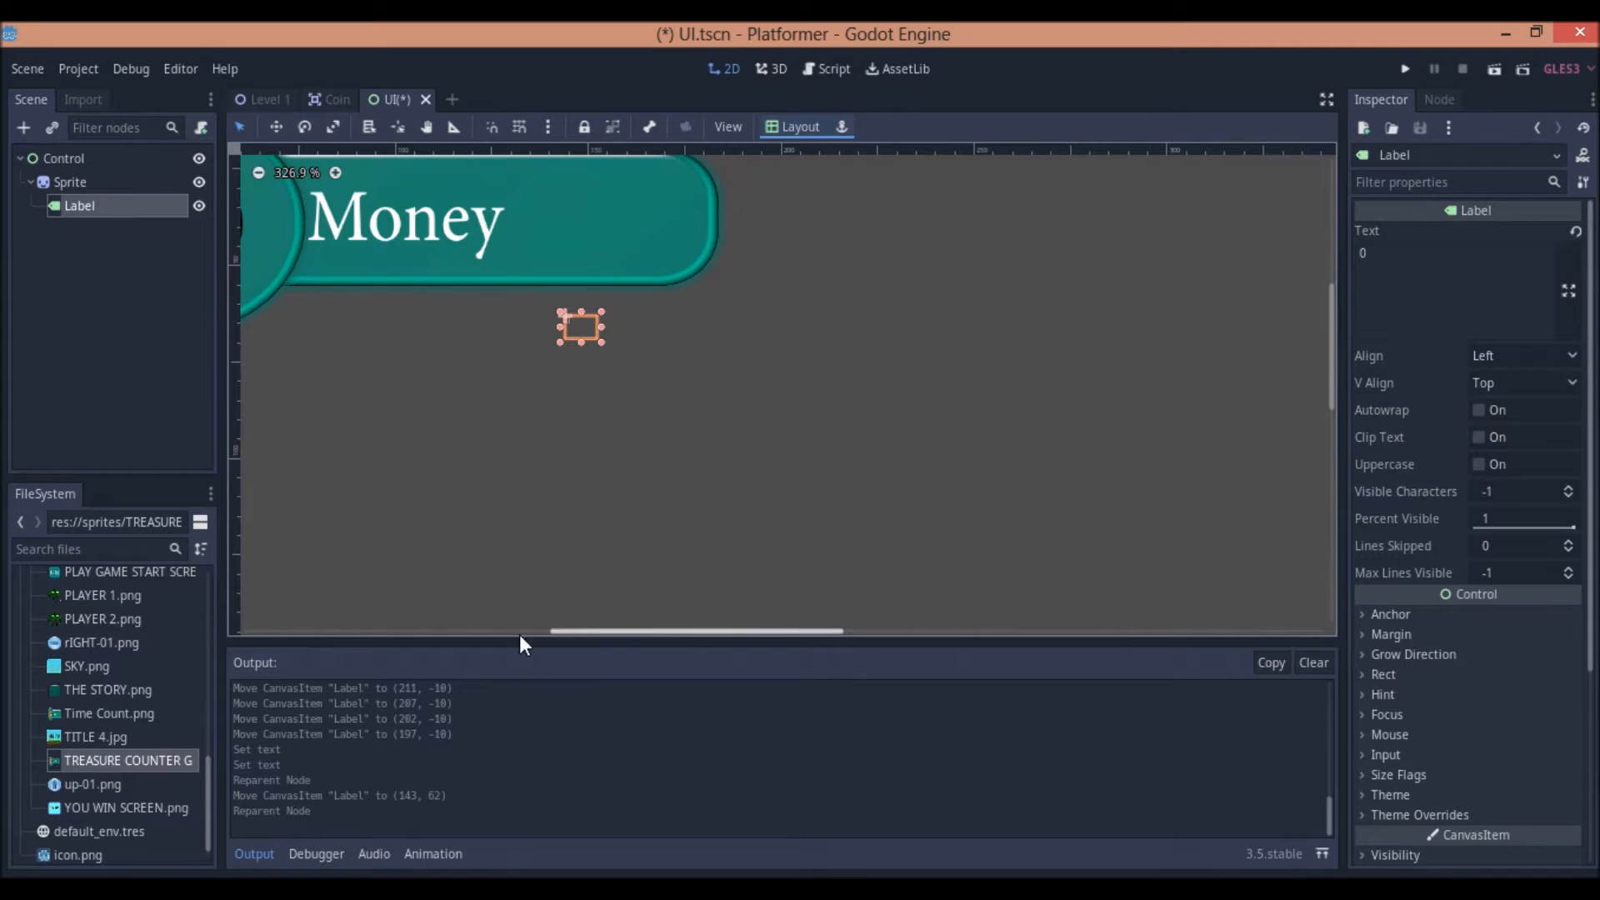
- Enable the Label's font theme override and assign it a new DynamicFont
scroll(161, 719, "down", 1)
scroll(97, 703, "up", 10)
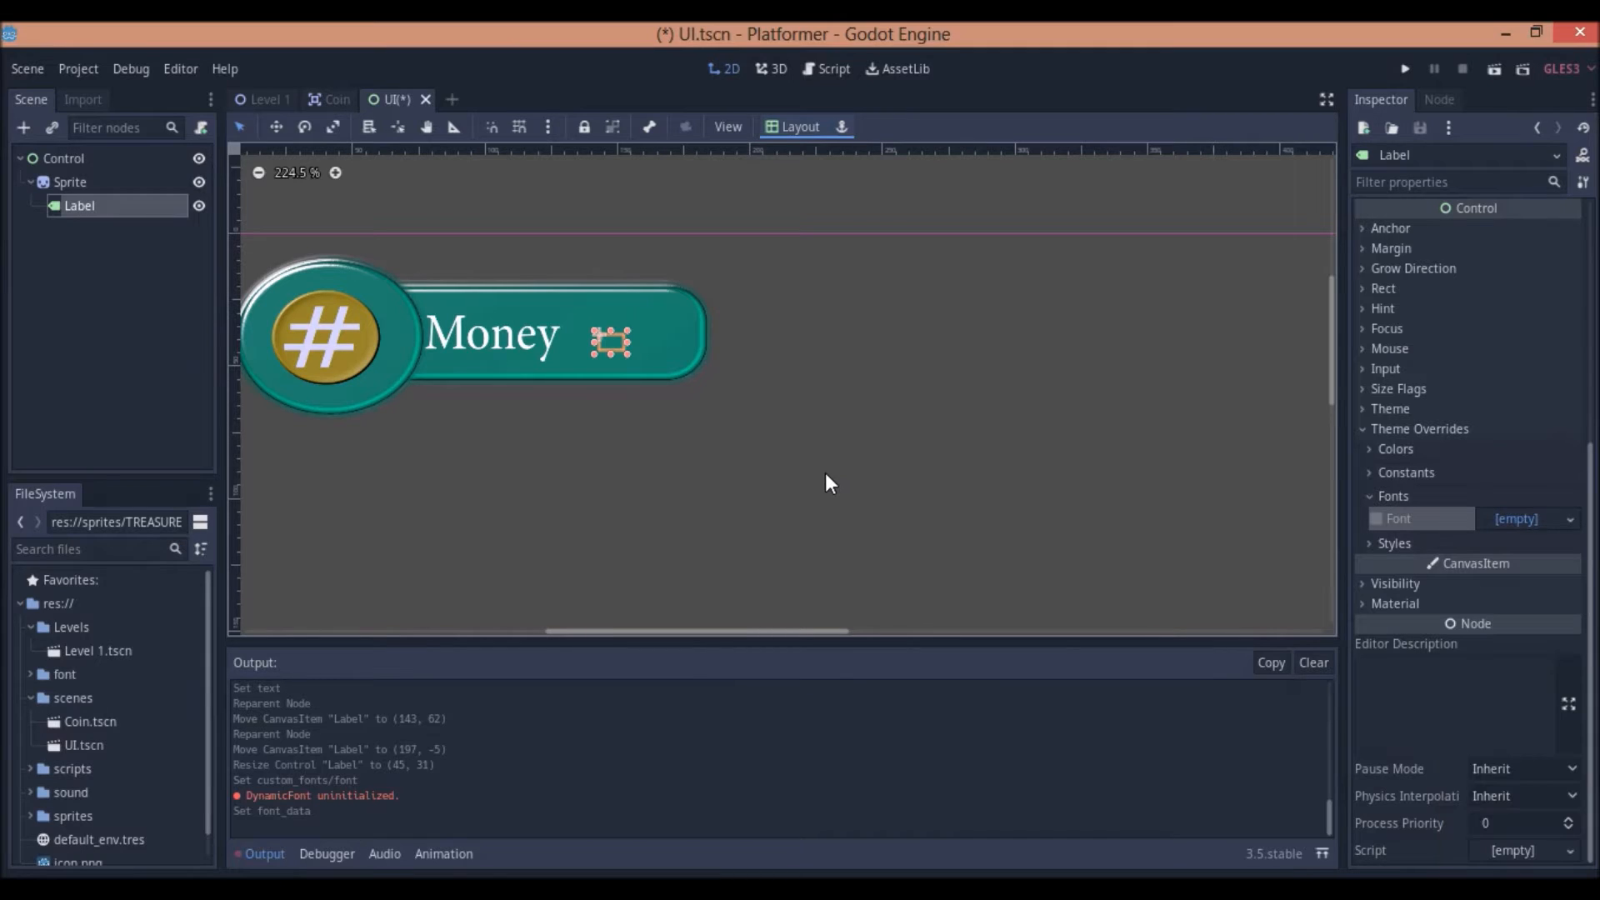
left_click(262, 312)
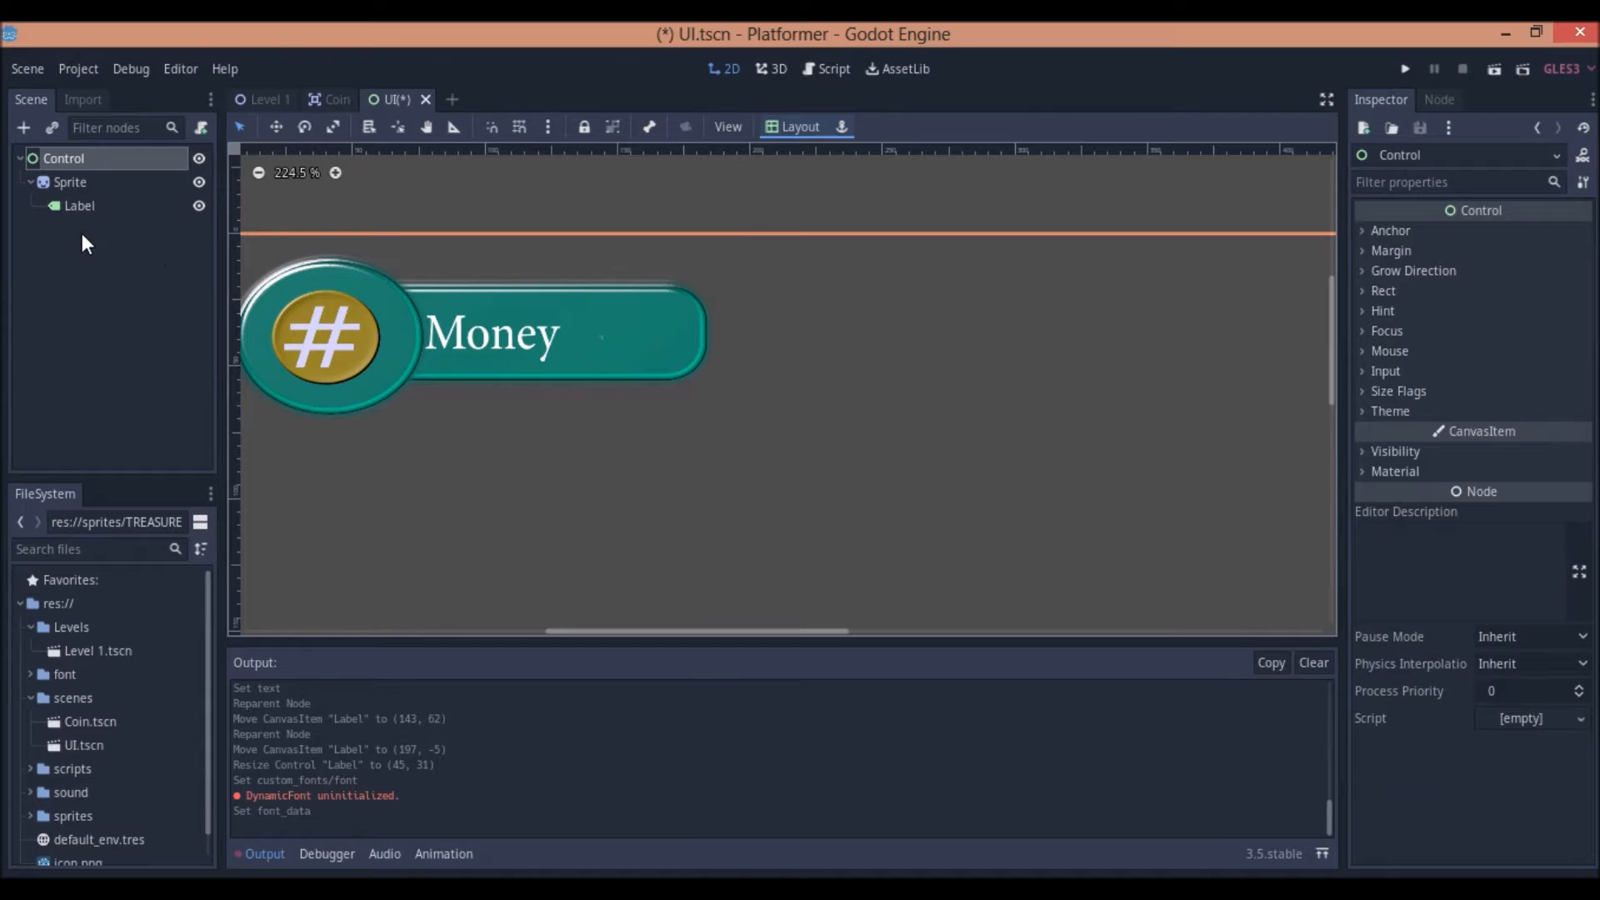
left_click(81, 209)
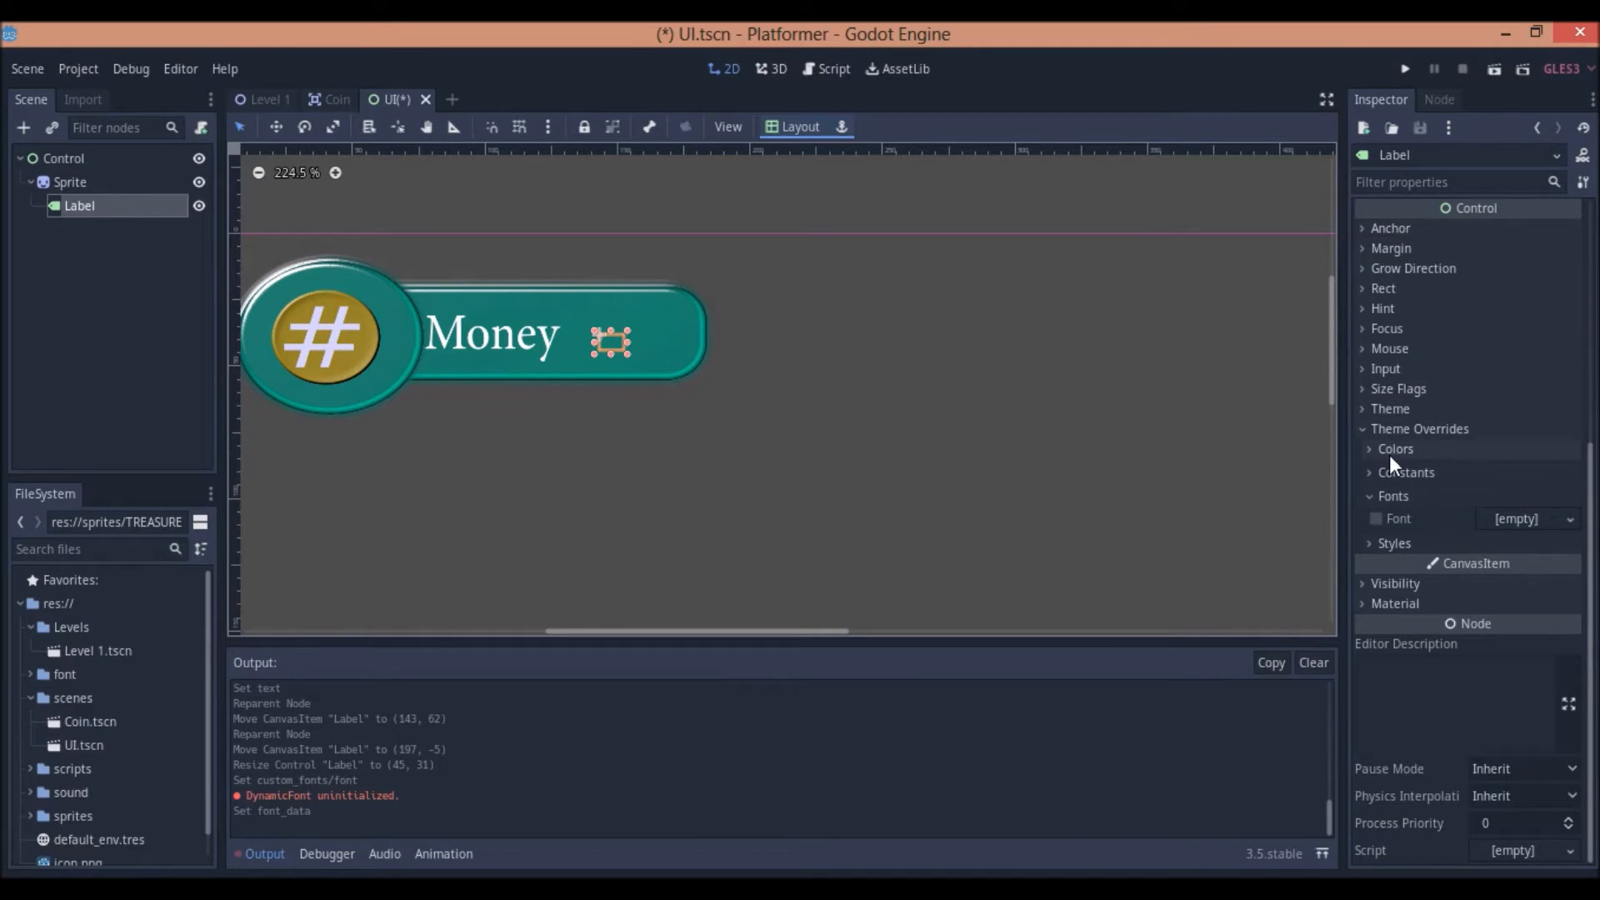
left_click(1389, 429)
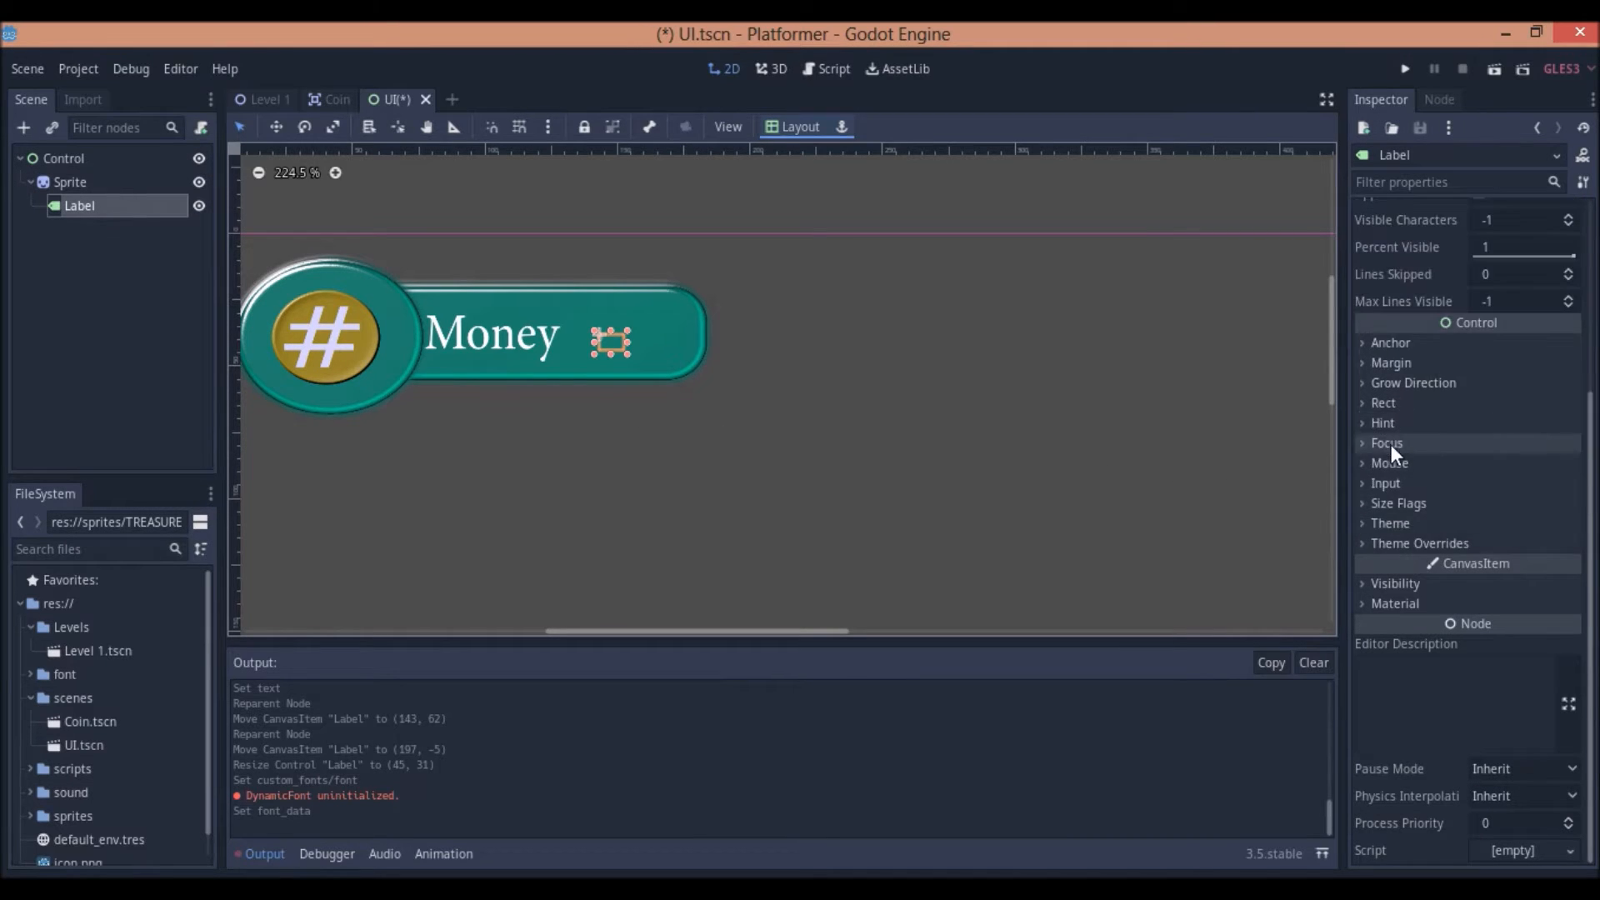
left_click(1396, 541)
left_click(1400, 498)
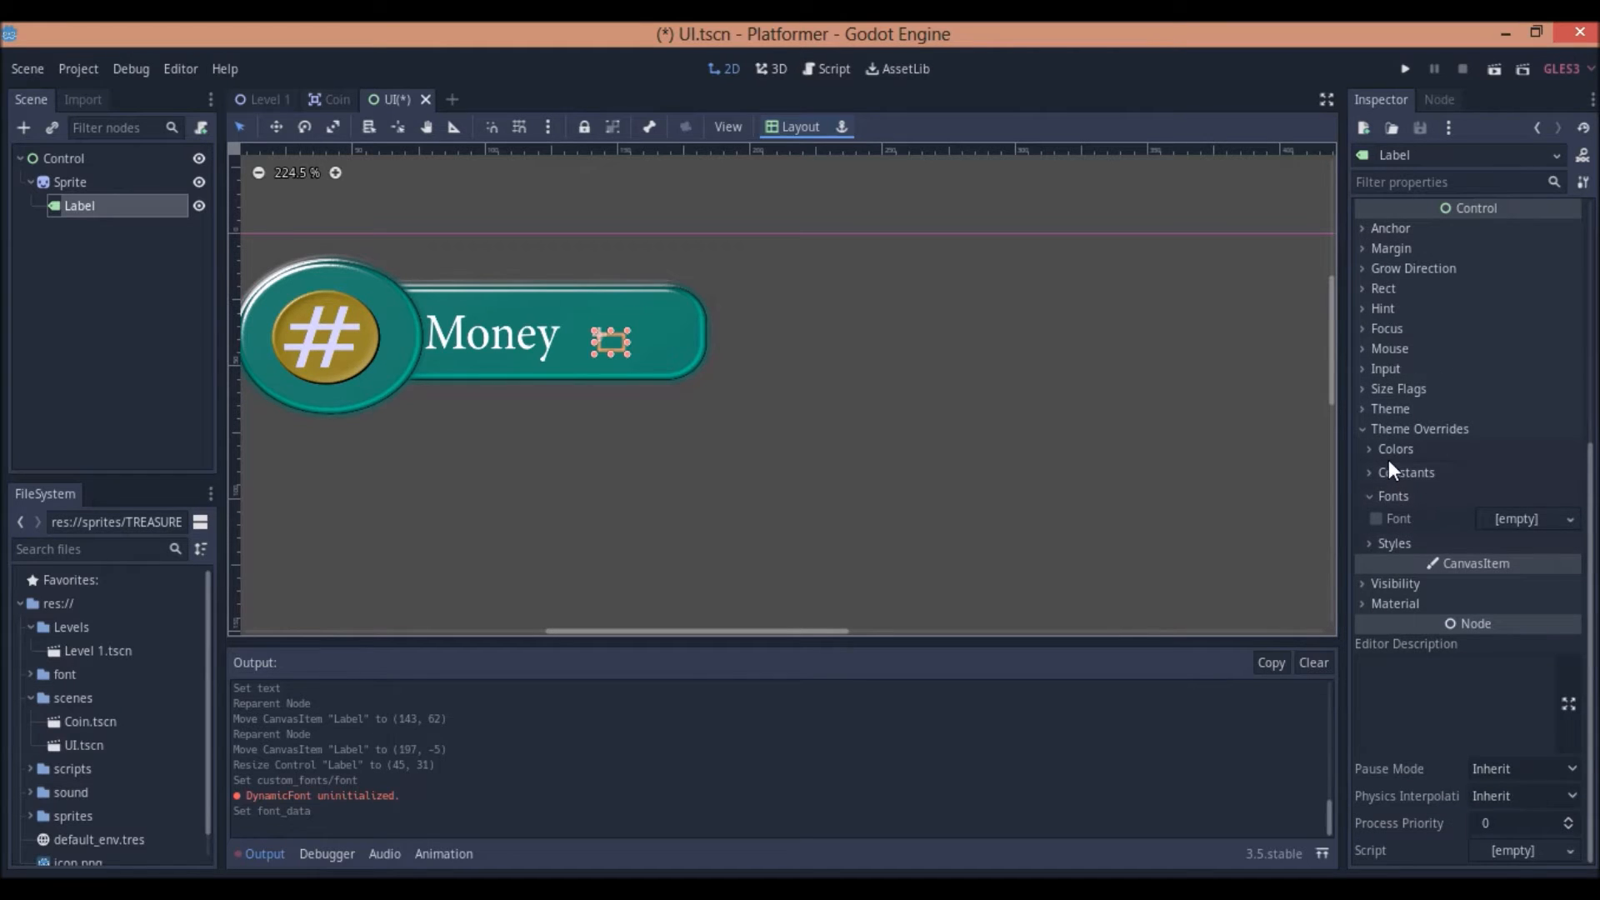
left_click(1374, 517)
left_click(1530, 518)
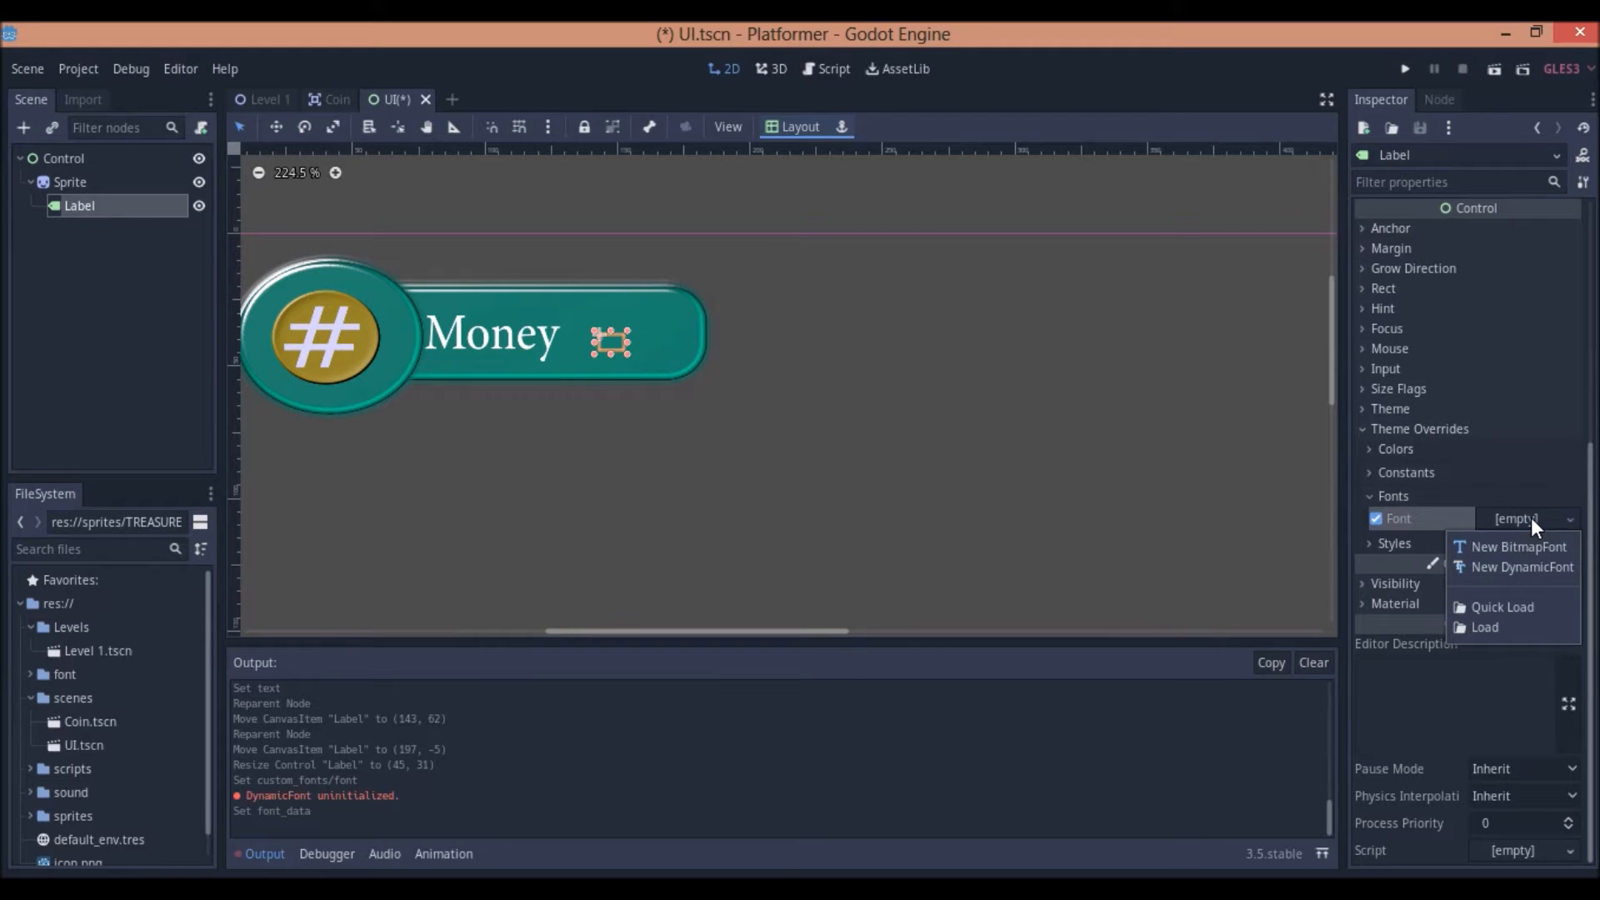
left_click(1519, 569)
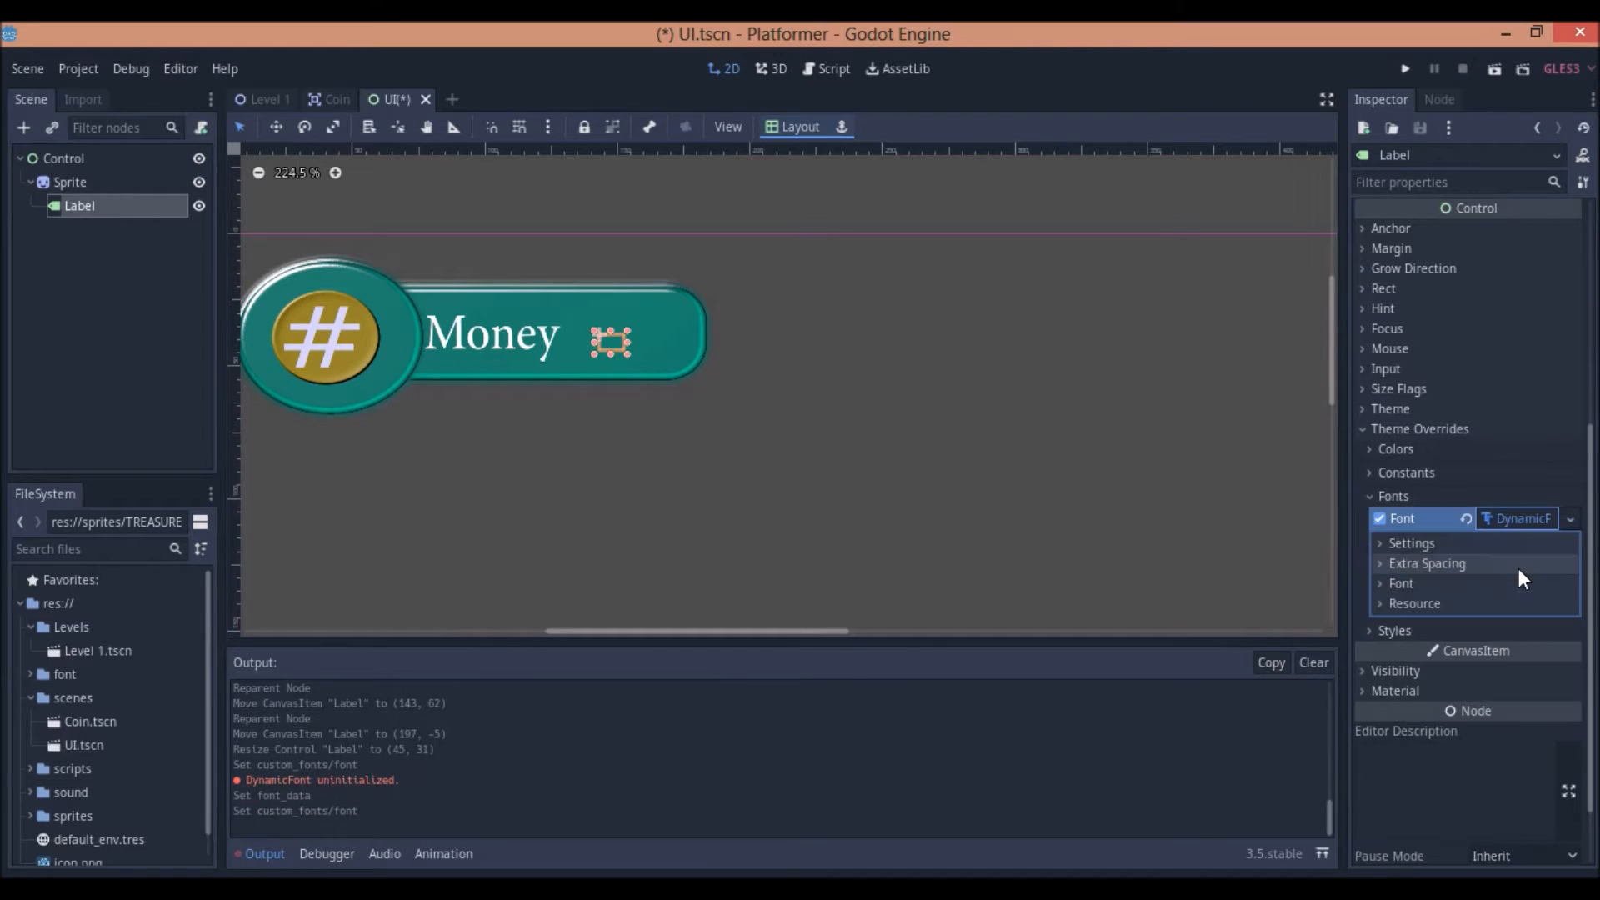
- Assign 17171__.TTF from the project's font folder as the DynamicFont's font data
left_click(1396, 583)
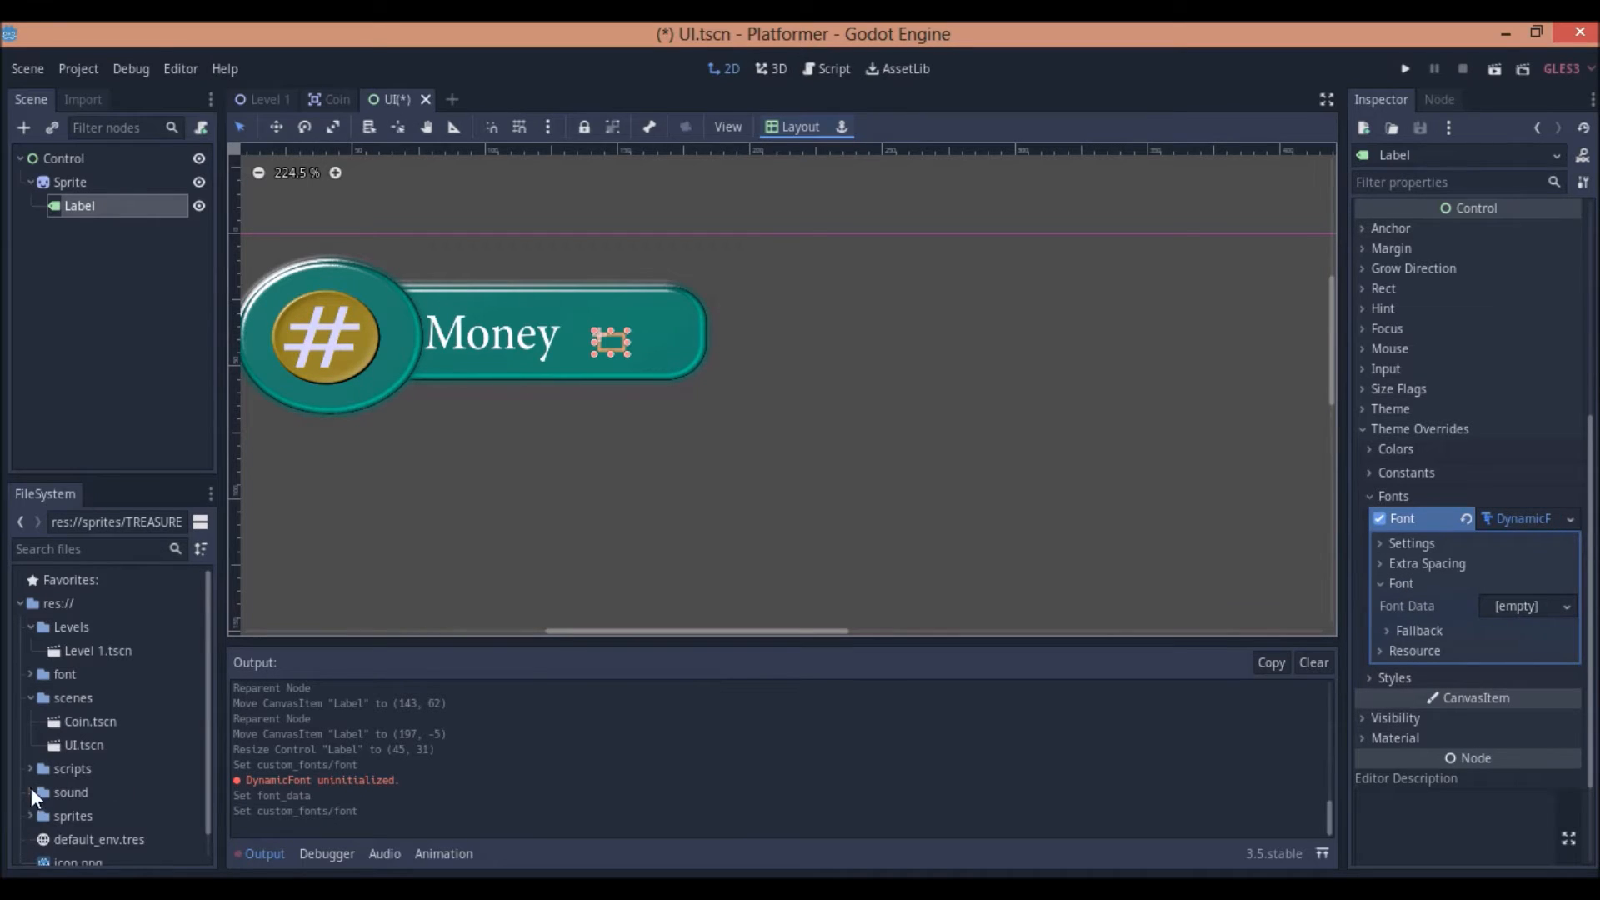
scroll(35, 786, "down", 1)
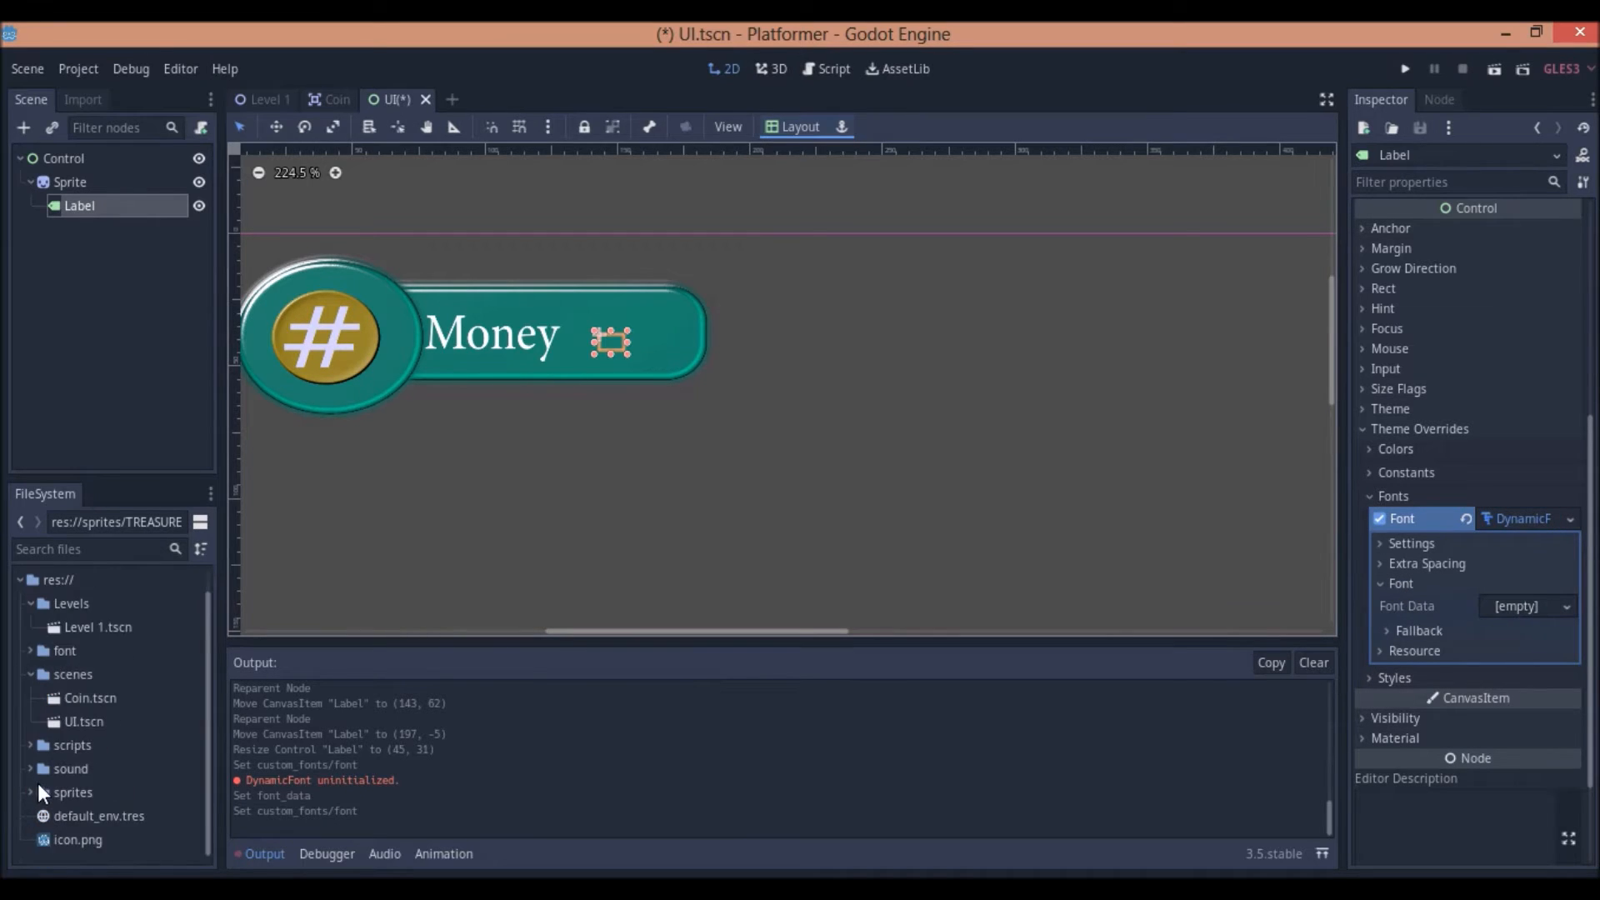
left_click(29, 650)
left_click_drag(52, 677, 1503, 603)
- Set the Label's font size to 60 in the DynamicFont settings
scroll(635, 360, "up", 4)
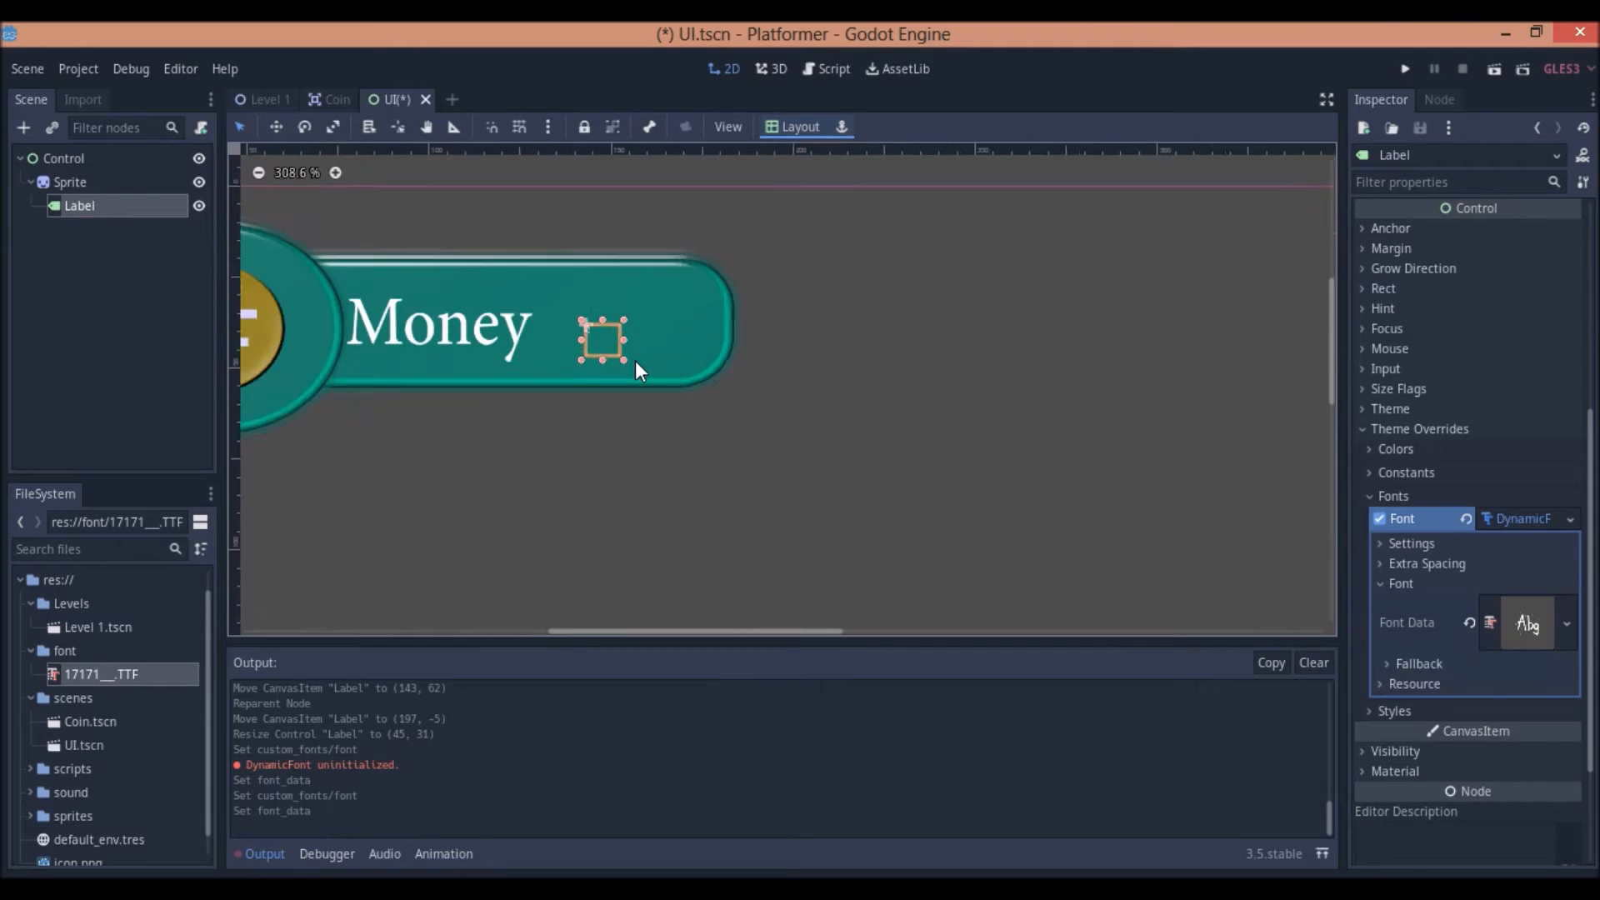
scroll(1452, 532, "up", 3)
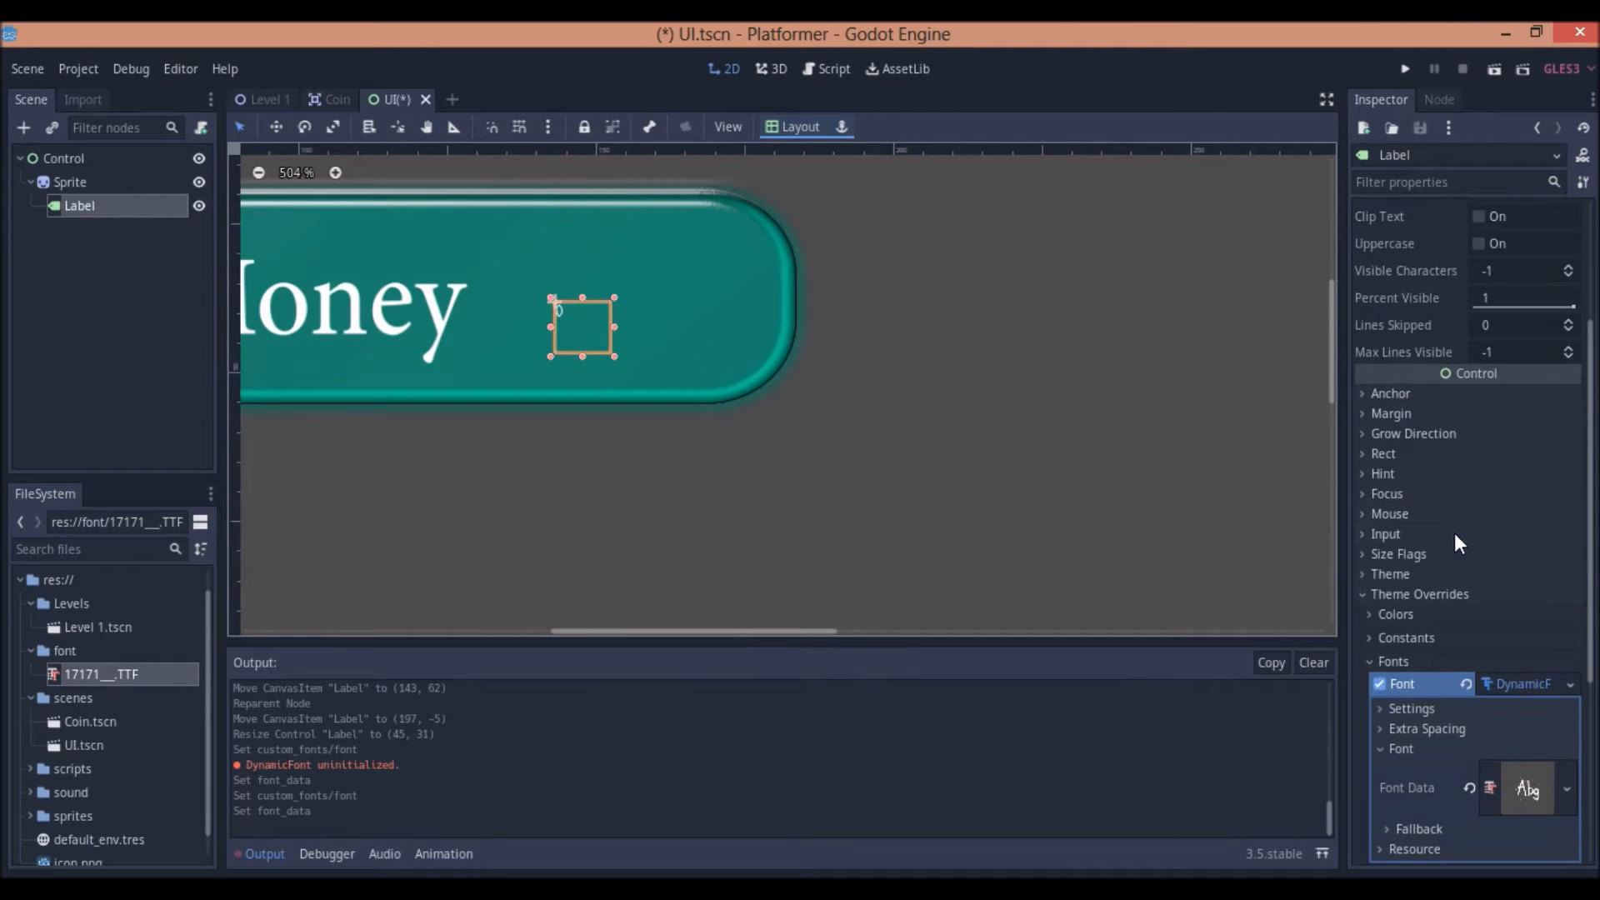
left_click(1417, 661)
left_click(1415, 660)
scroll(1420, 658, "down", 5)
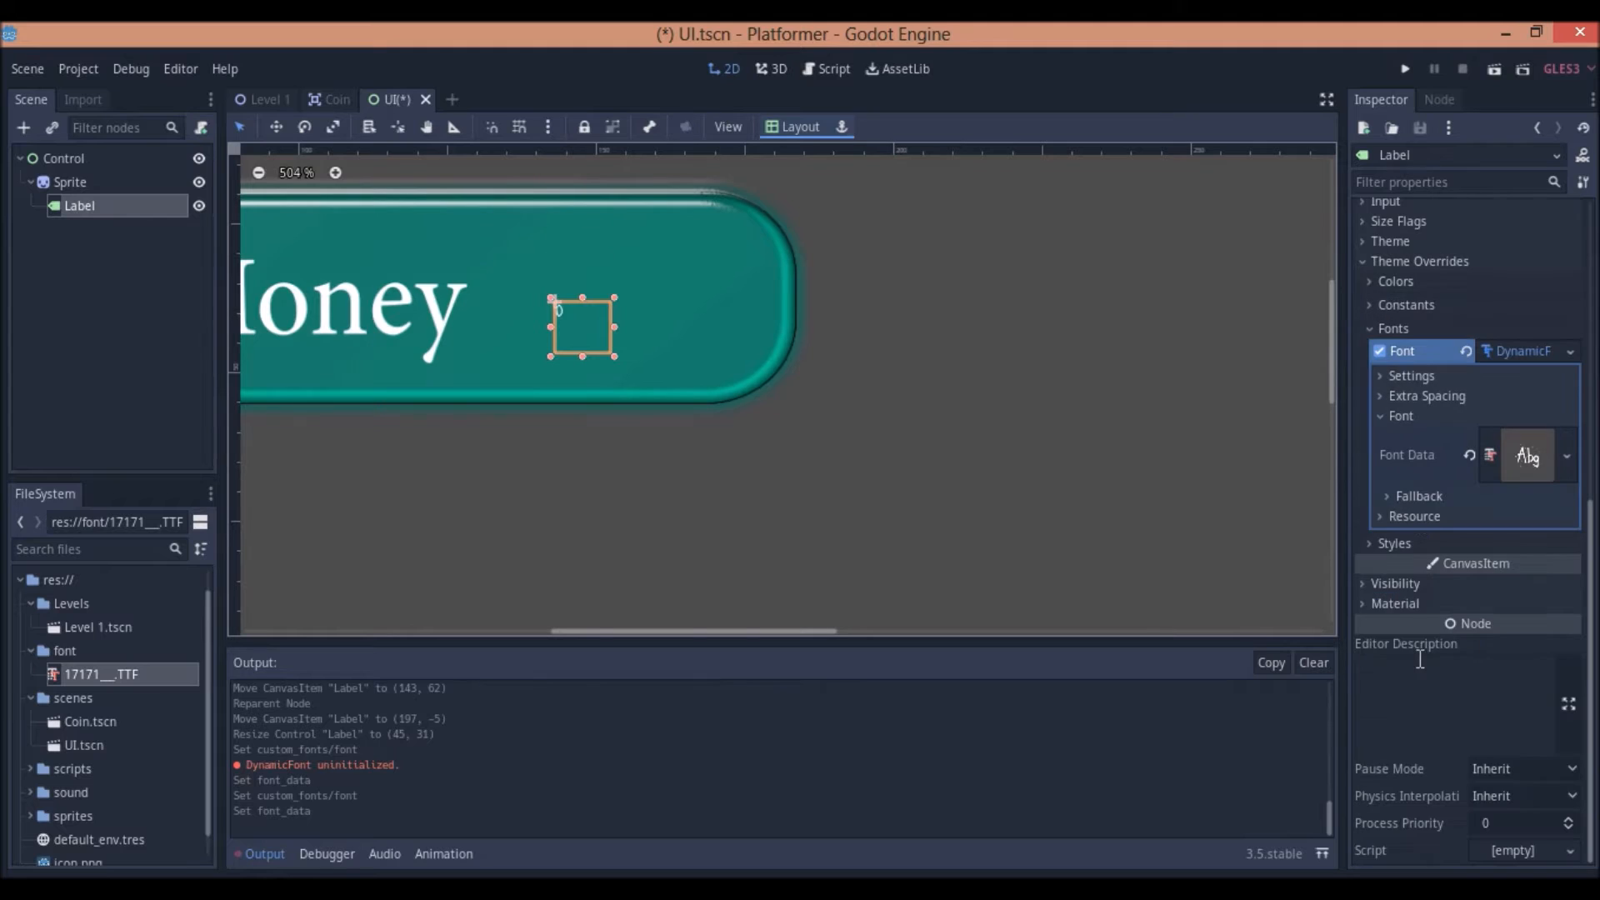
left_click(1408, 375)
left_click(1564, 391)
triple_click(1563, 392)
triple_click(1563, 392)
triple_click(1564, 391)
left_click(1563, 391)
triple_click(1563, 394)
triple_click(1564, 394)
left_click(1564, 394)
triple_click(1563, 394)
left_click(1532, 398)
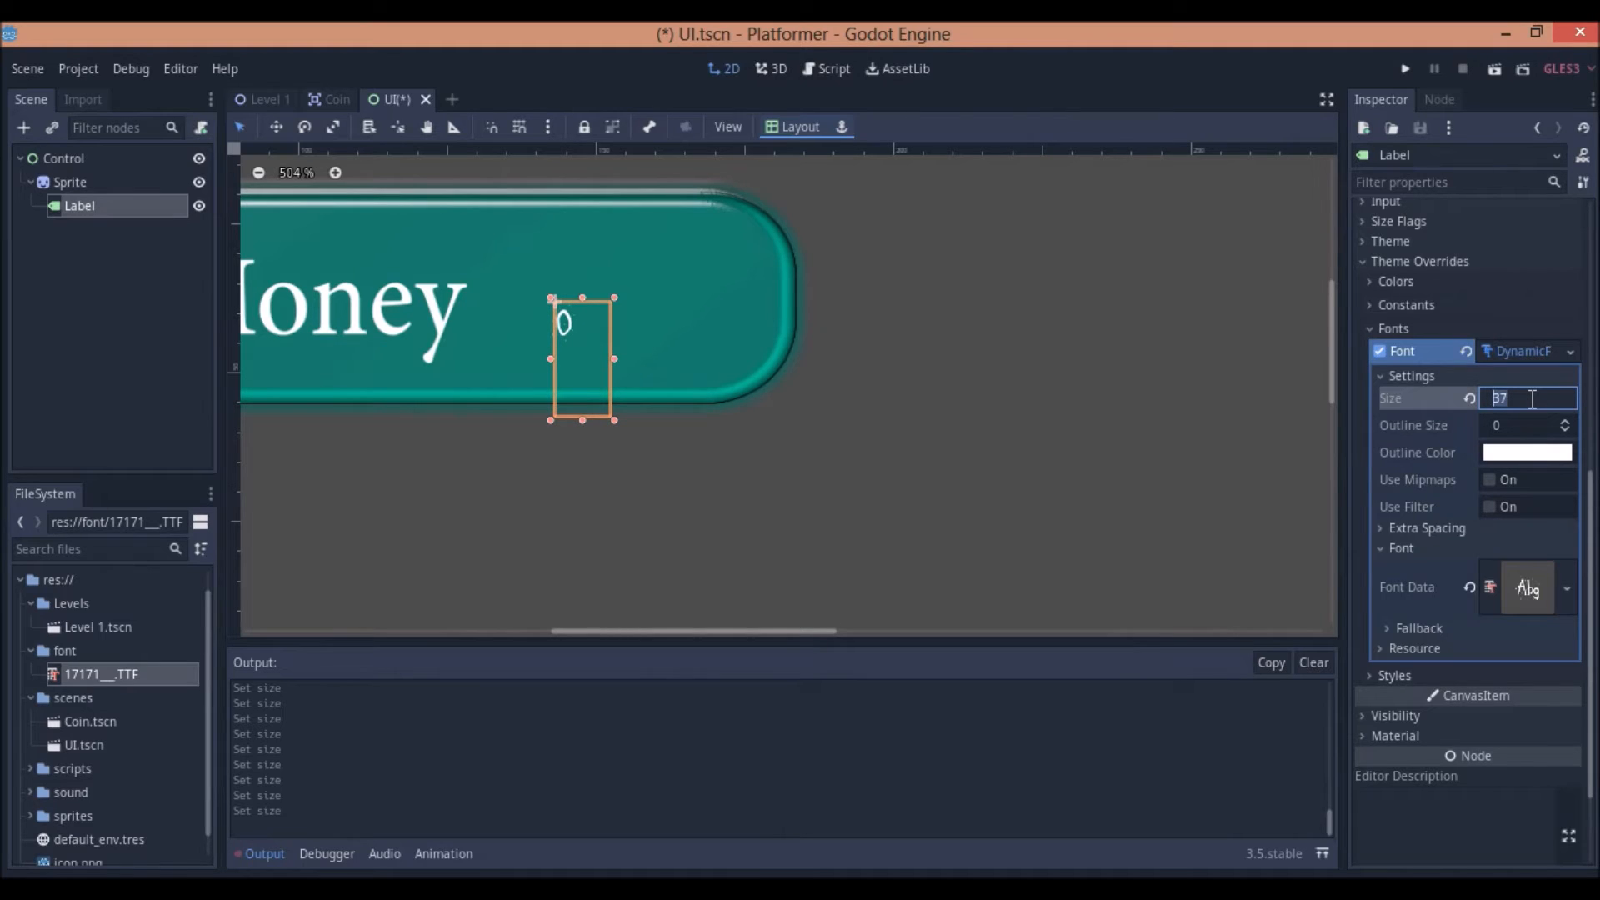
type("60")
key("Return")
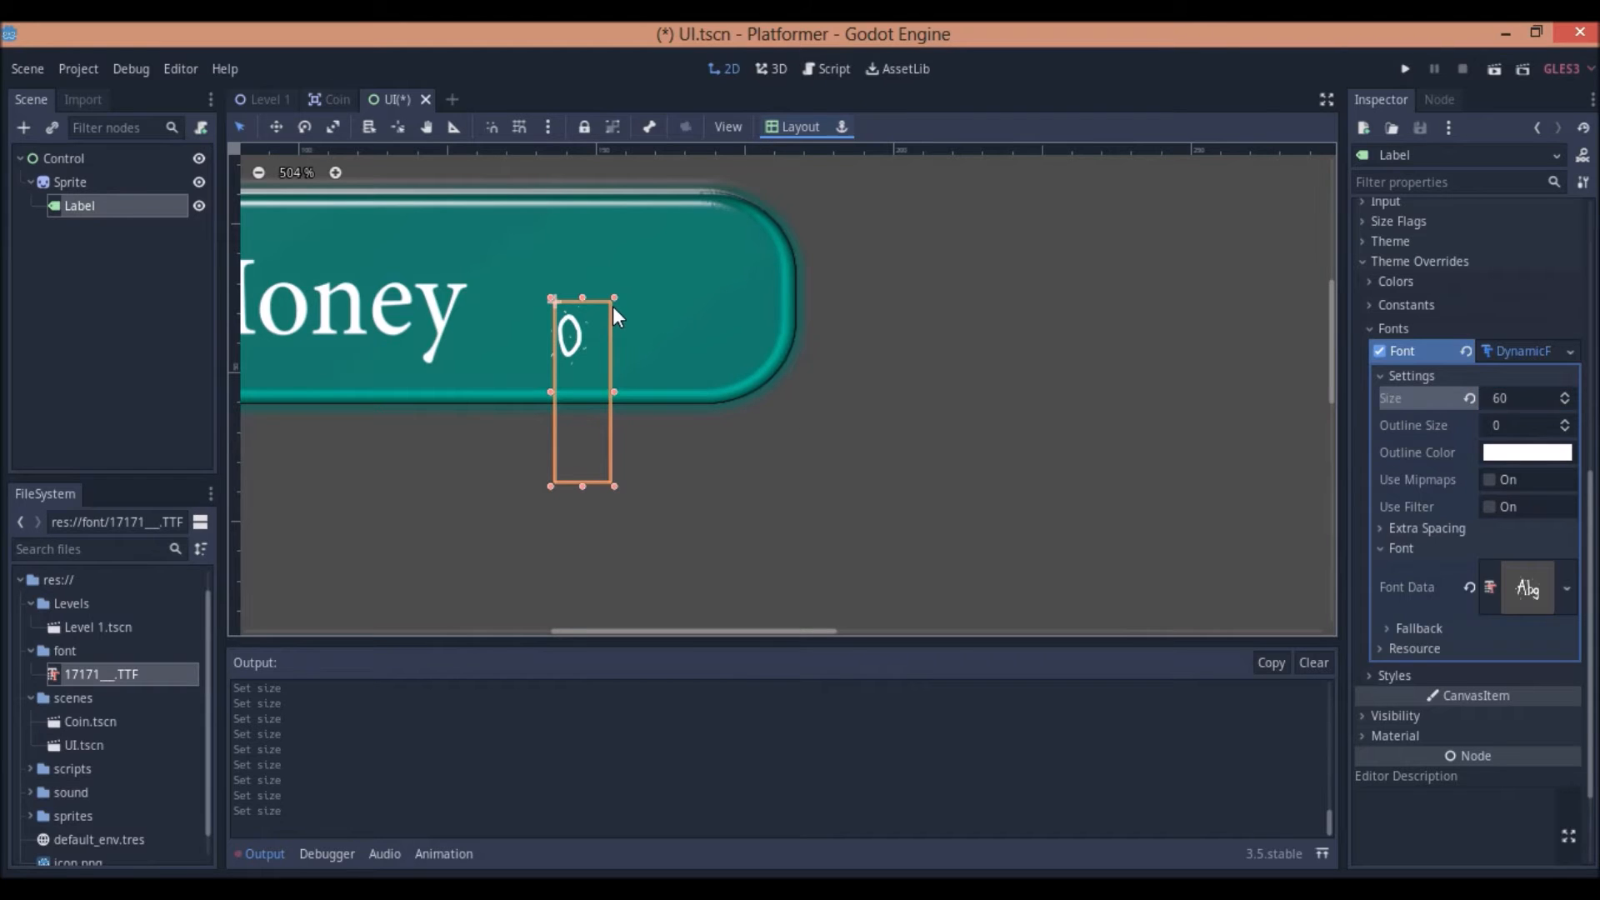
- Move the Label up and to the right to (226, -25) on the counter bar
key("Up")
key("Up")
key("Up")
key("Up")
key("Up")
key("Up")
key("Up")
key("Up")
key("Up")
key("Up")
key("Right")
key("Right")
key("Right")
key("Right")
key("Right")
key("Right")
key("Right")
key("Down")
key("Down")
key("Down")
key("Right")
key("Right")
- Raise the Label's font size to 120 and fine-tune it up to 126
left_click(1517, 400)
type("12")
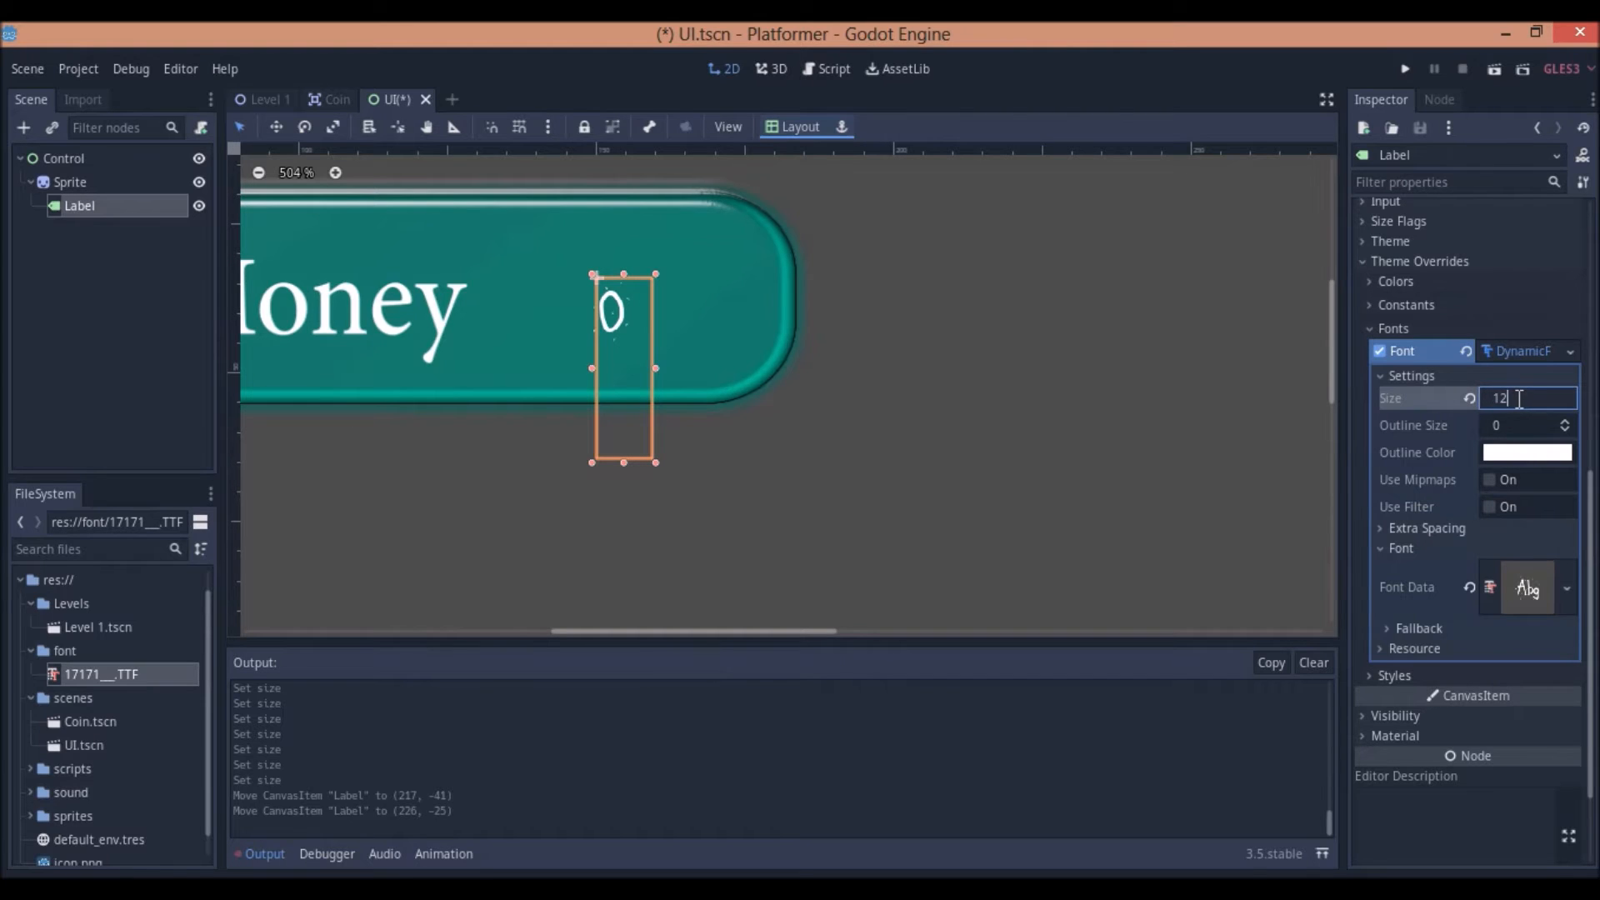
type("0")
key("BackSpace")
key("BackSpace")
key("BackSpace")
type("20")
key("Return")
left_click(1519, 399)
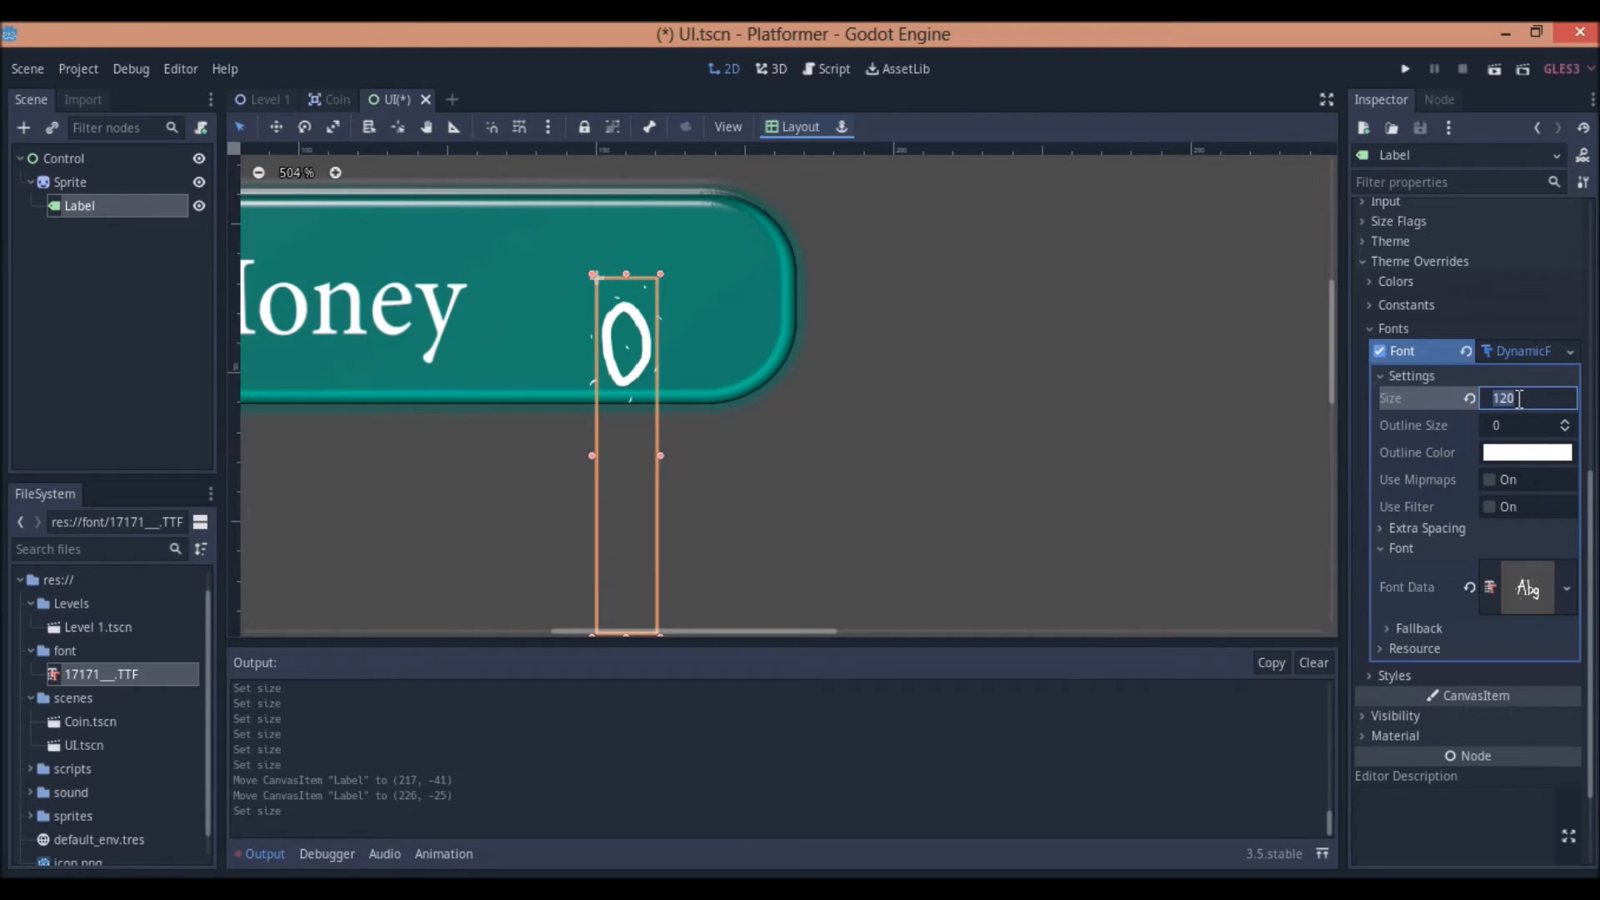
key("Up")
key("Up")
key("Up")
key("Up")
key("Up")
key("Up")
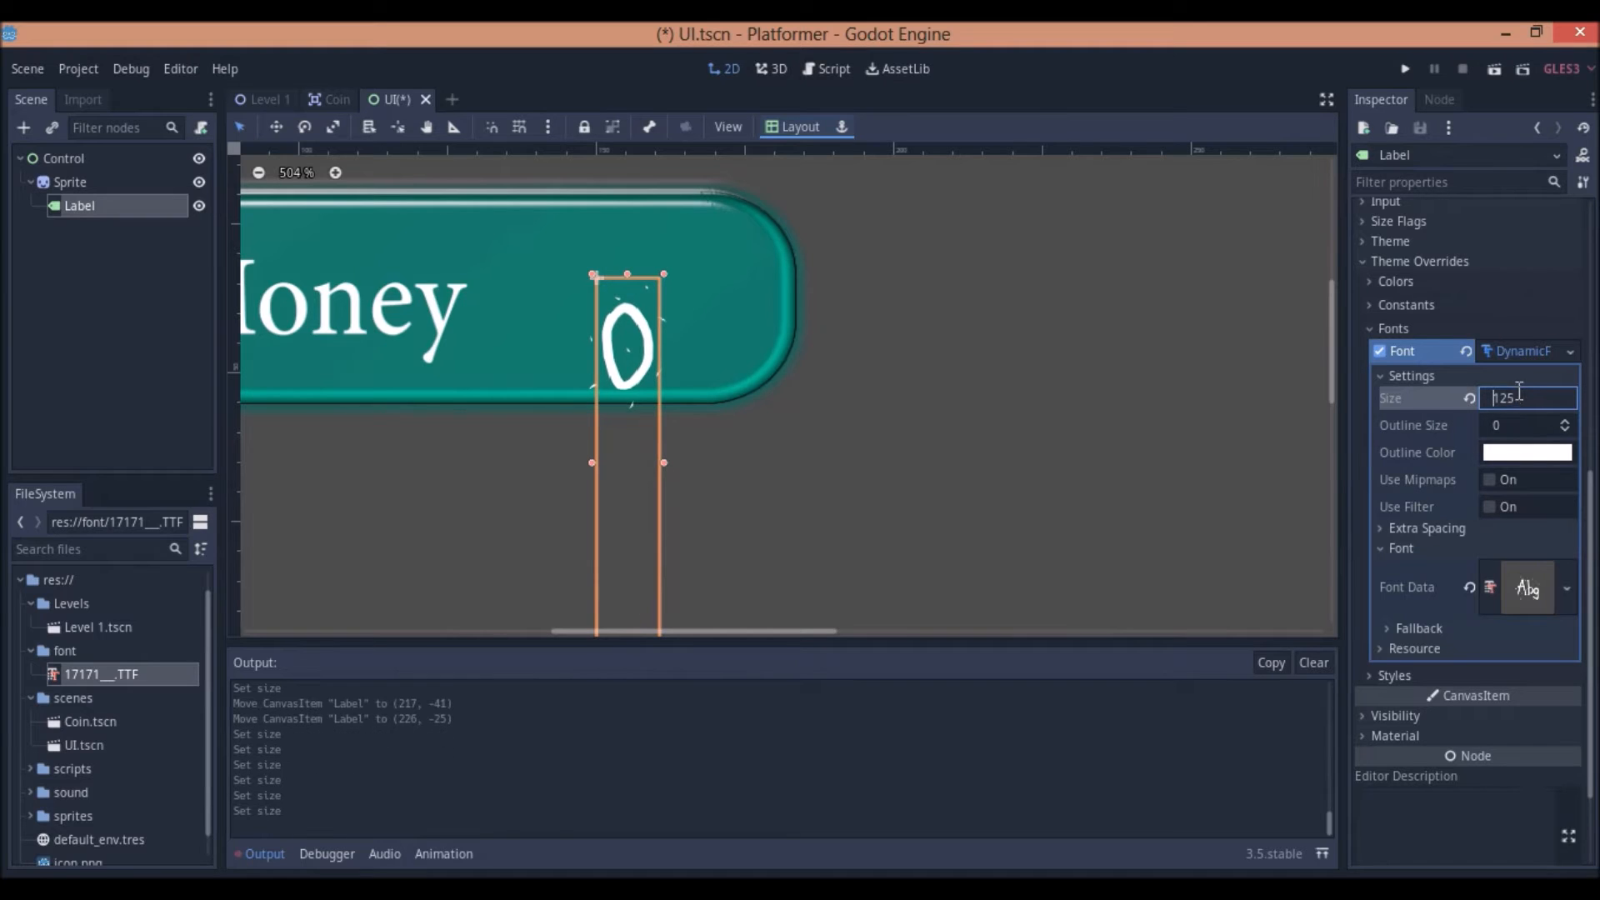
- Move the Label up to (226, -73), level with the word Money, and try to shorten its box from the lower edge
left_click_drag(643, 305, 643, 252)
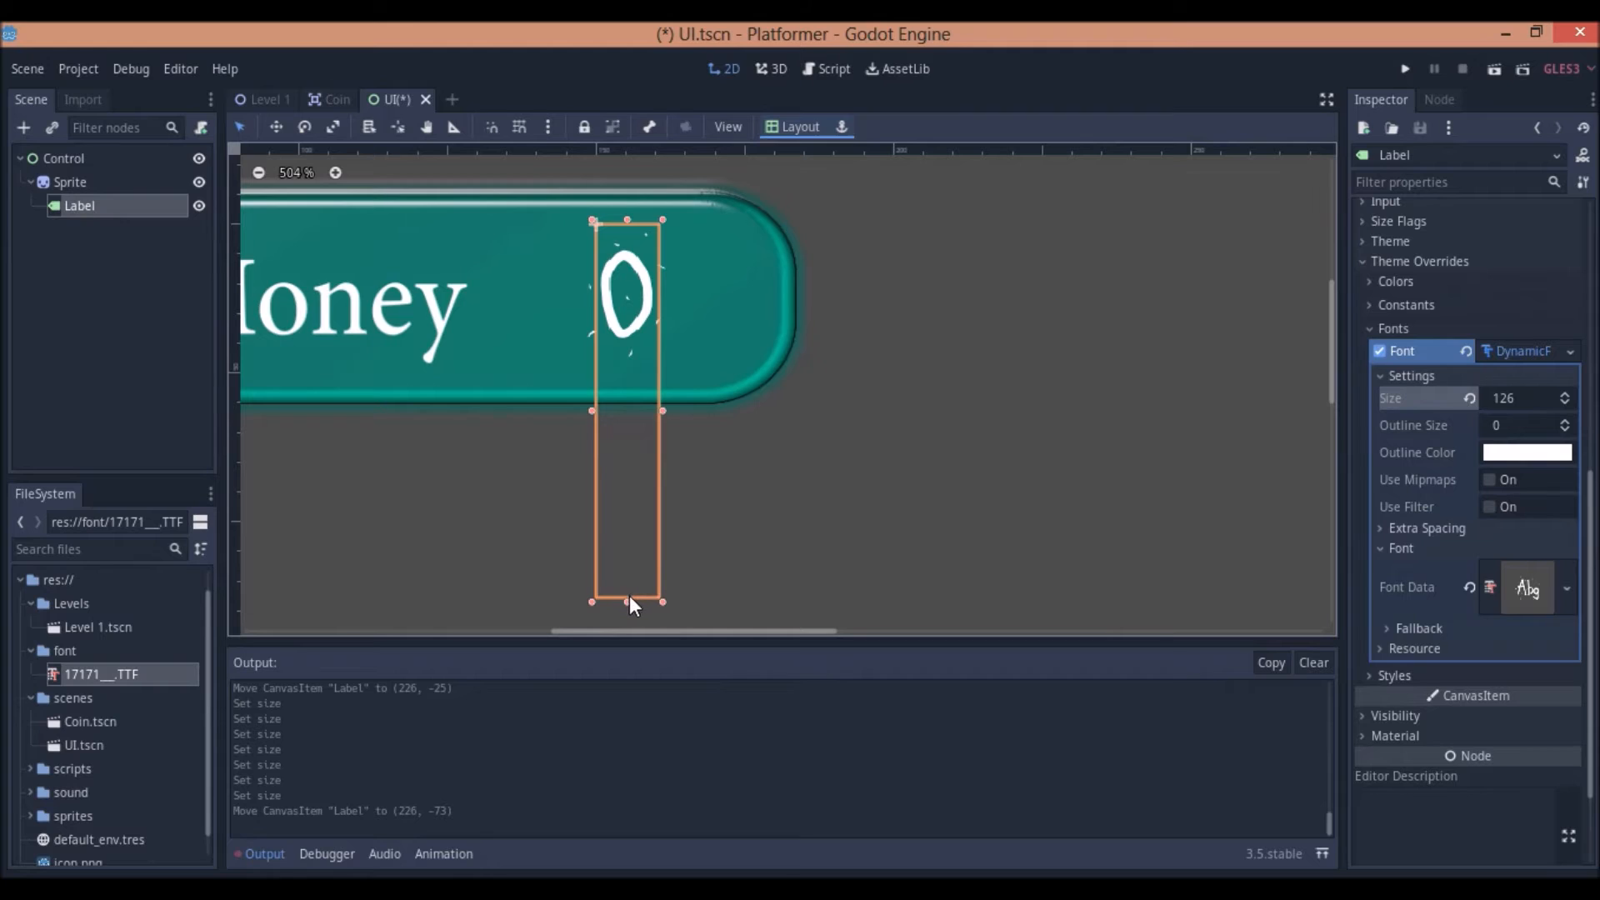
left_click_drag(627, 599, 626, 509)
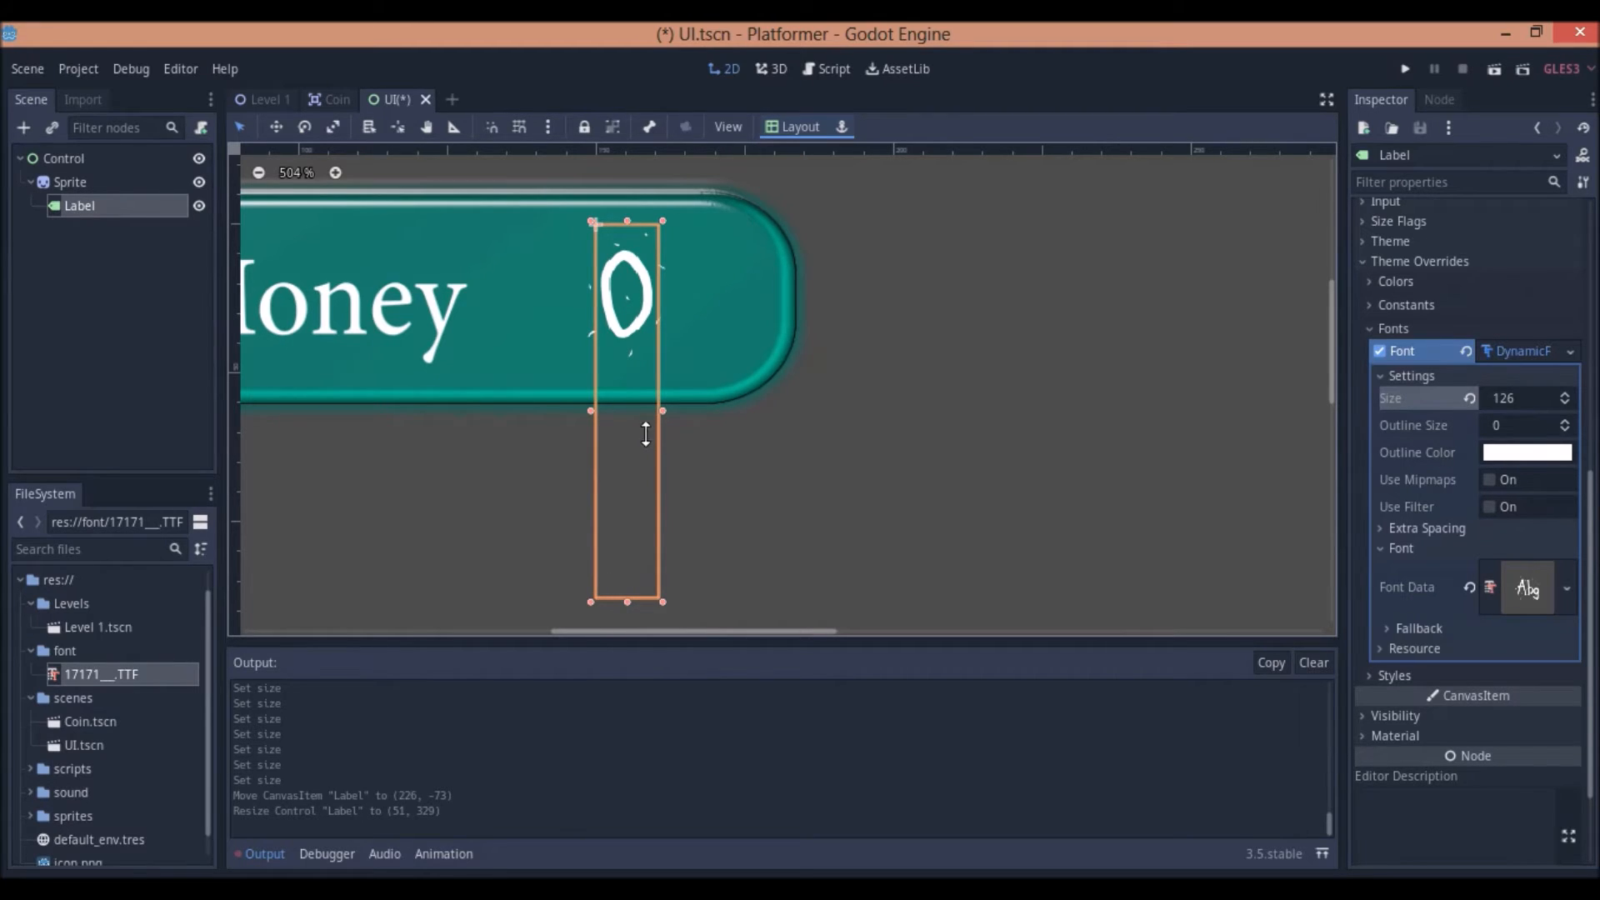
scroll(643, 422, "down", 4)
left_click(746, 362)
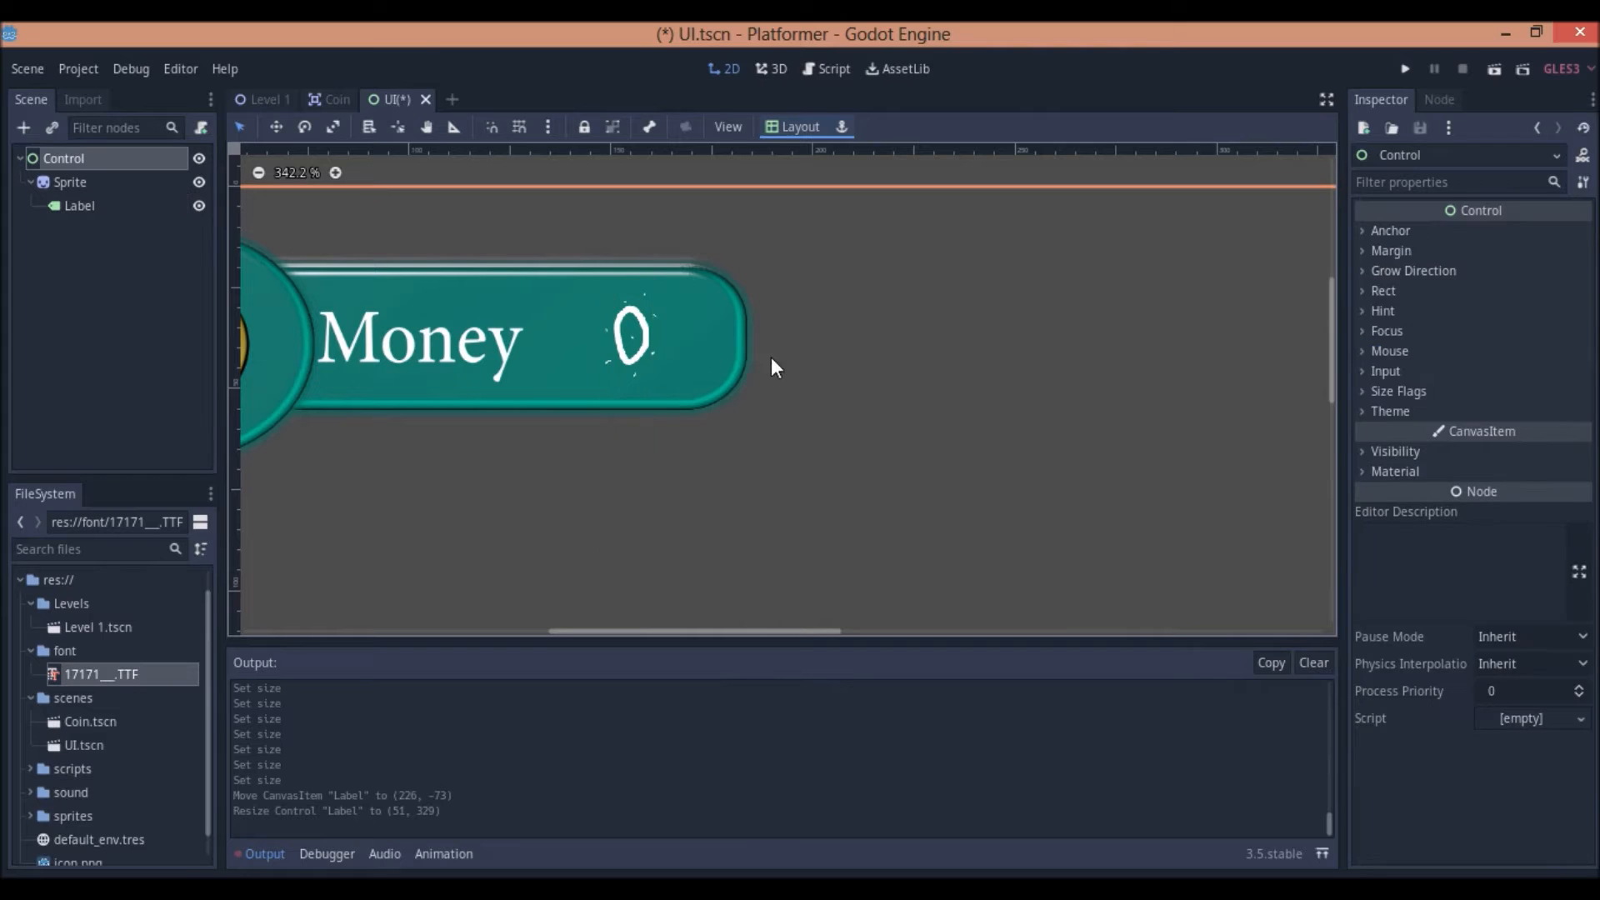
scroll(753, 413, "down", 5)
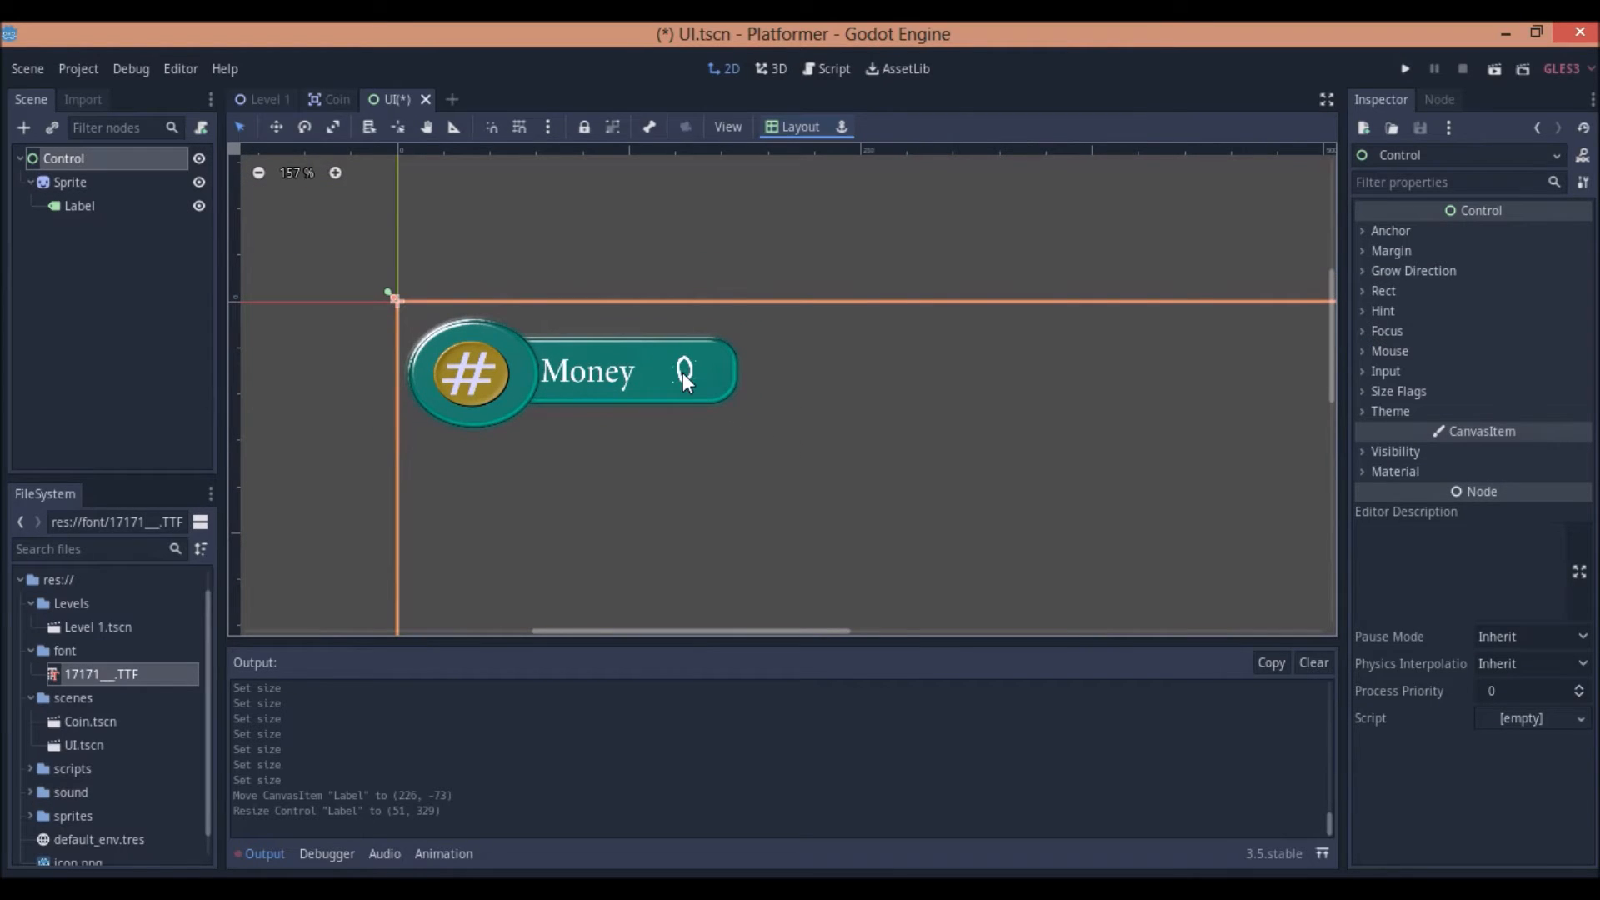
- Rename the Sprite to "Money count ui" and its child Label to "money counter"
left_click(602, 378)
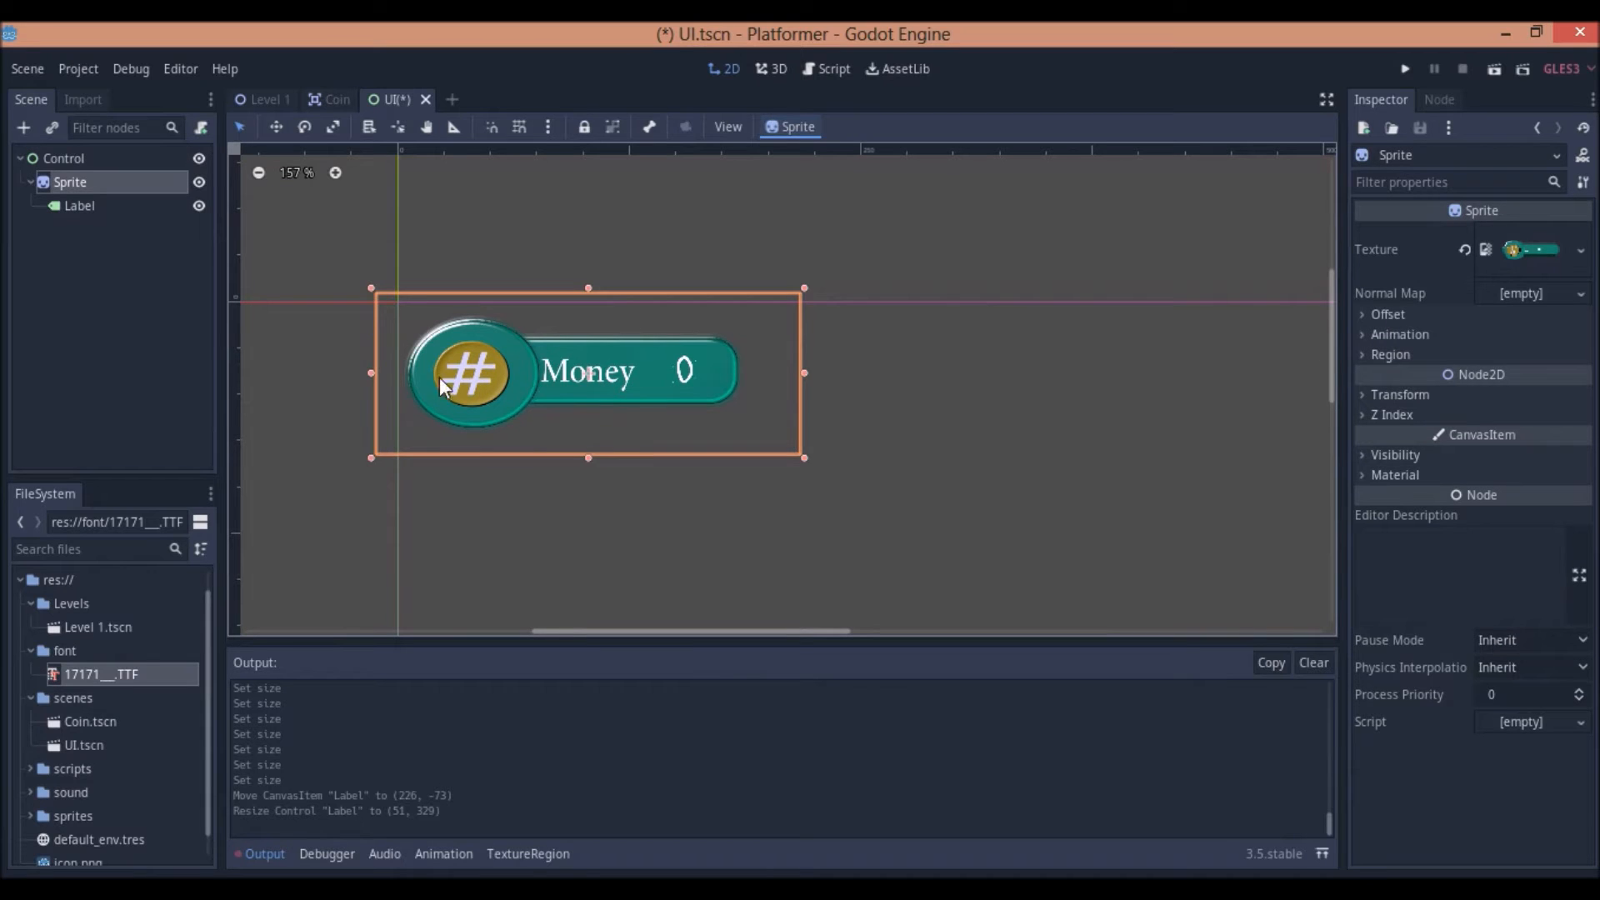
double_click(70, 183)
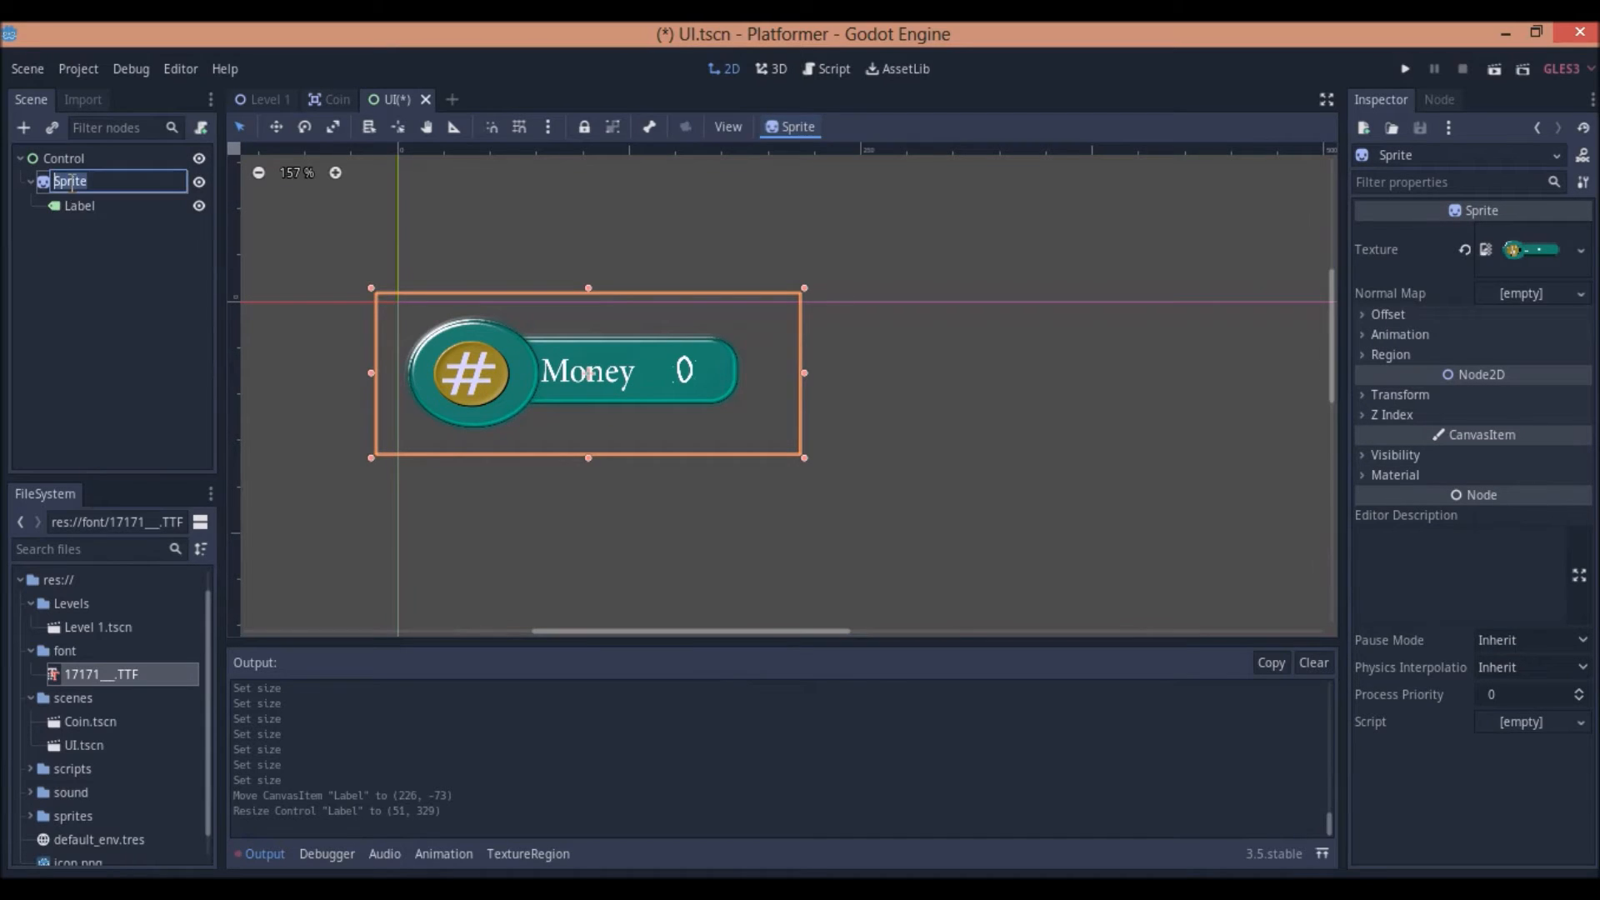
type("Money count ui")
double_click(80, 203)
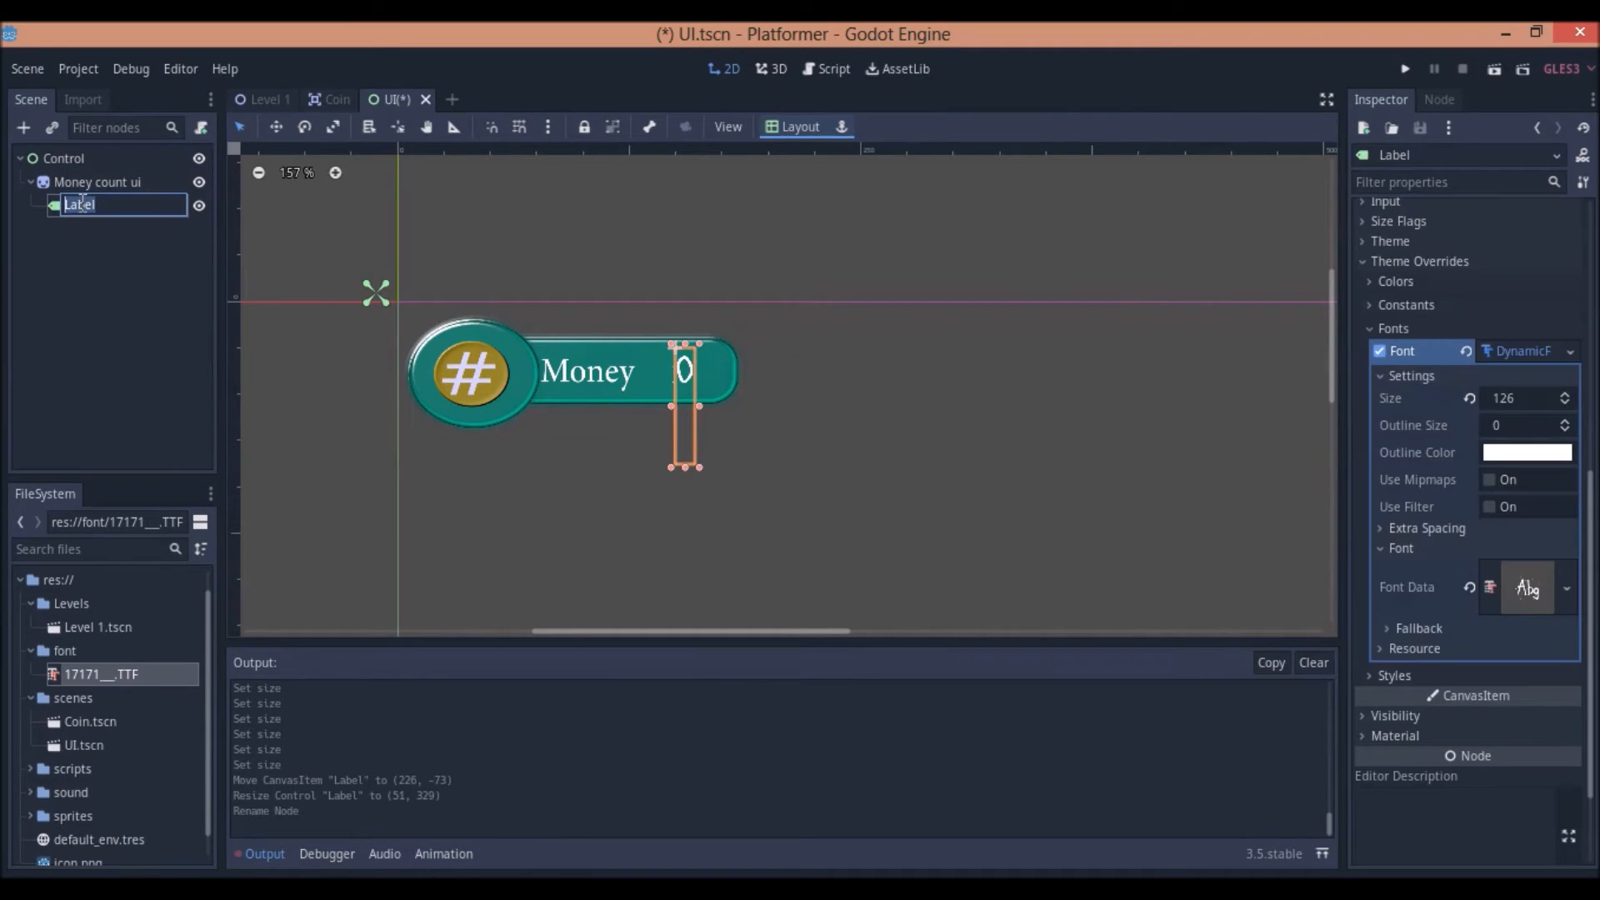
type("money counter")
key("Return")
- Duplicate the Money count ui sprite together with its money counter label
left_click(90, 189)
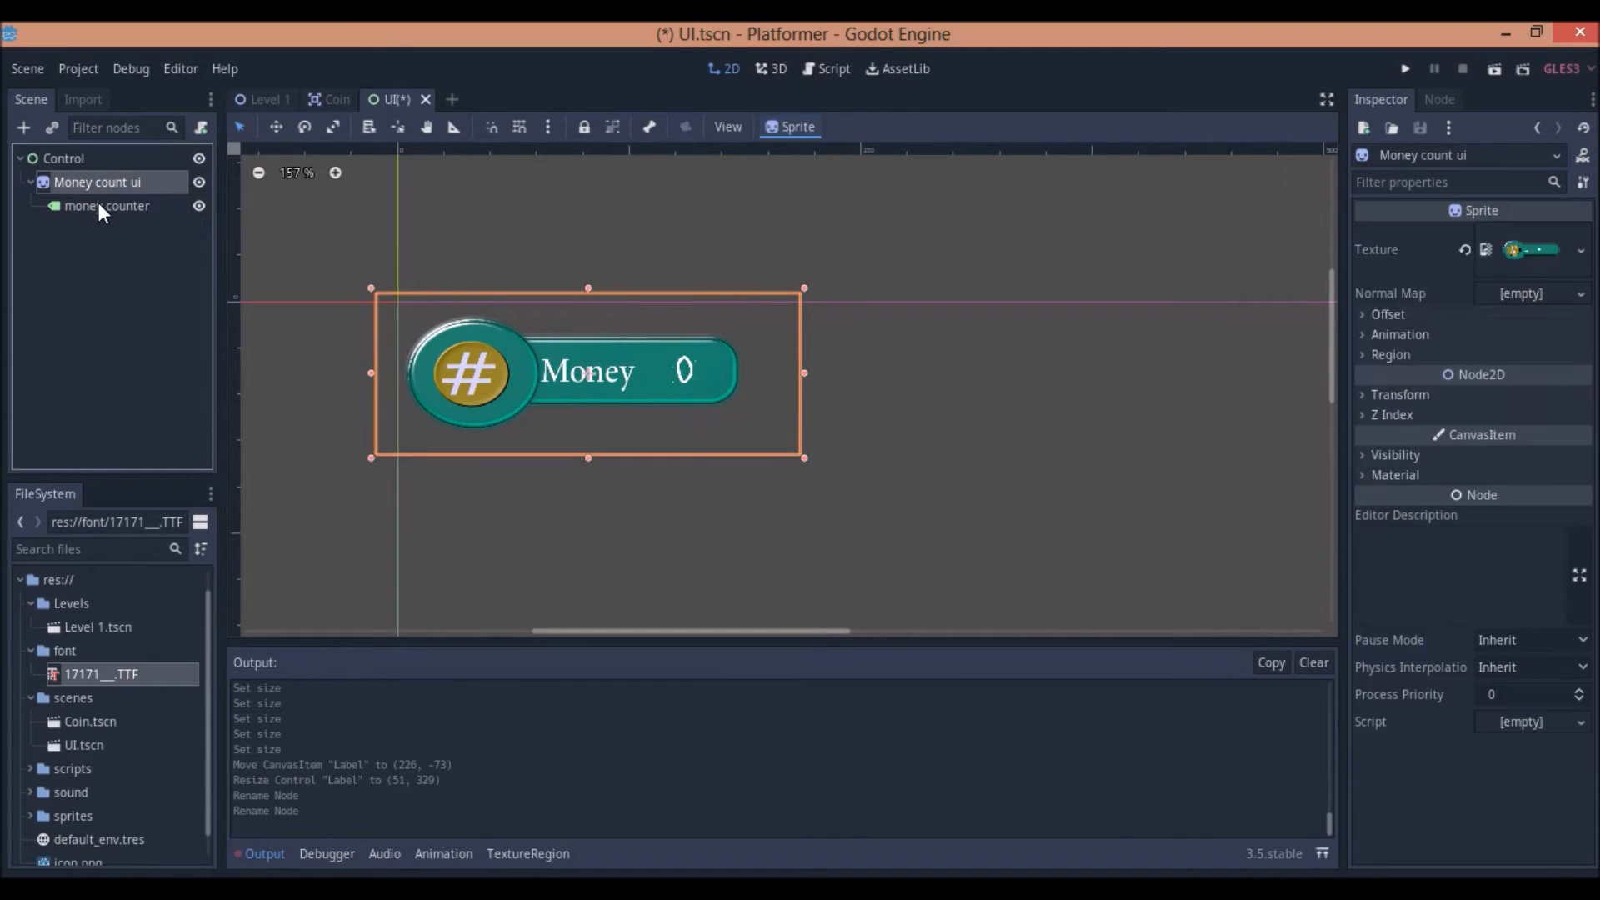
left_click(98, 203, "ctrl")
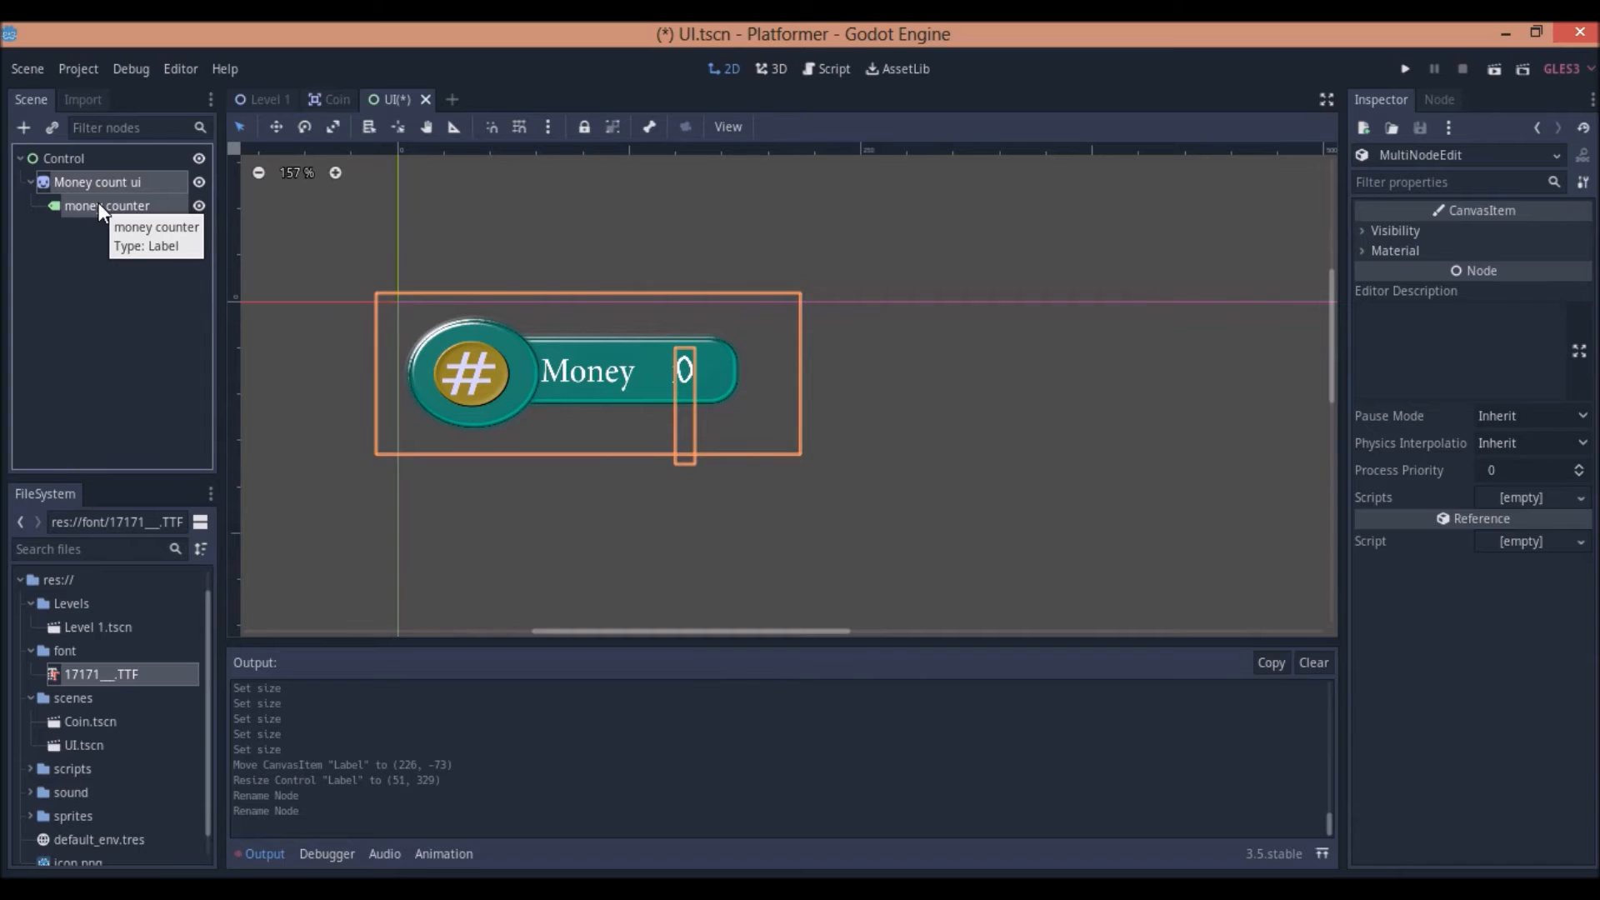
right_click(100, 185)
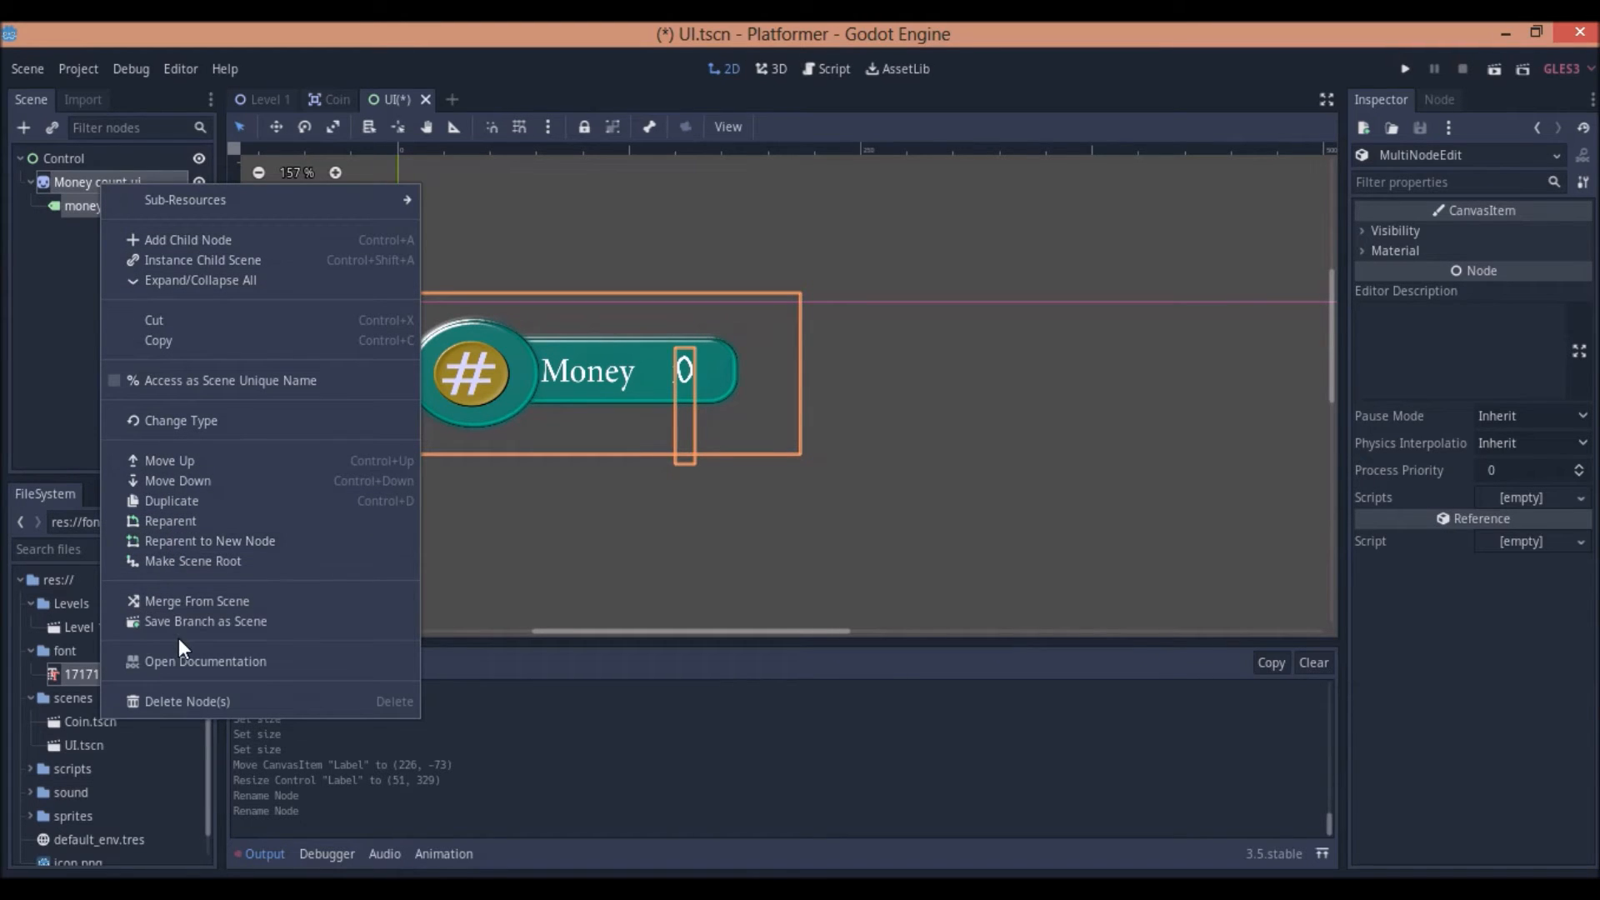
left_click(187, 502)
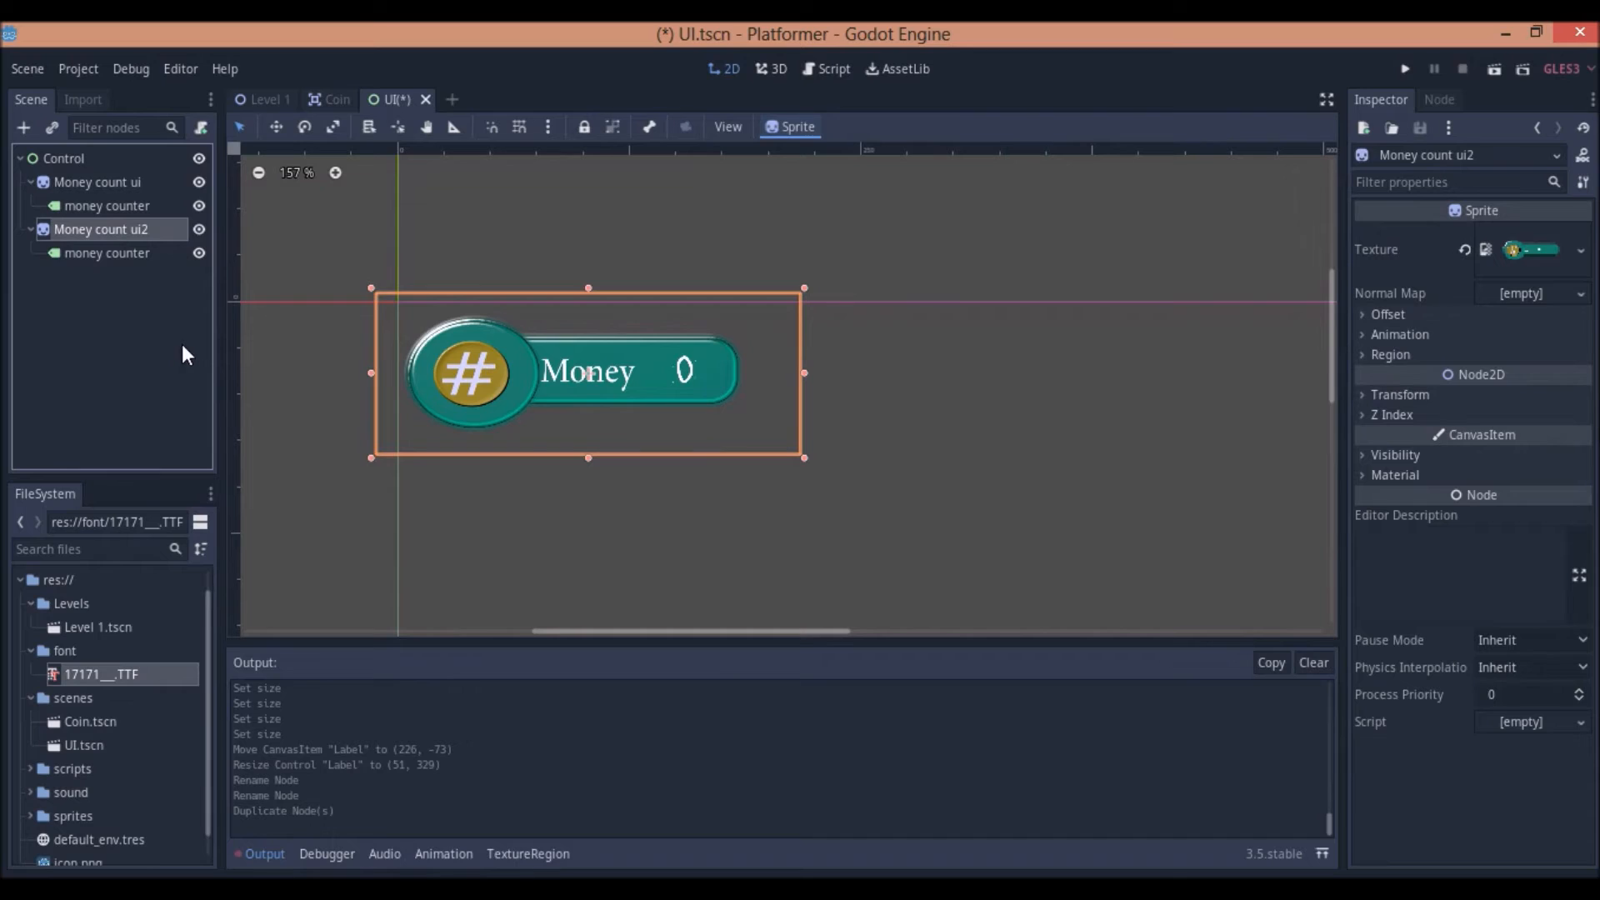
- Move the Money count ui2 sprite together with its label across to (903, 38), near the far end of the screen frame
double_click(93, 231)
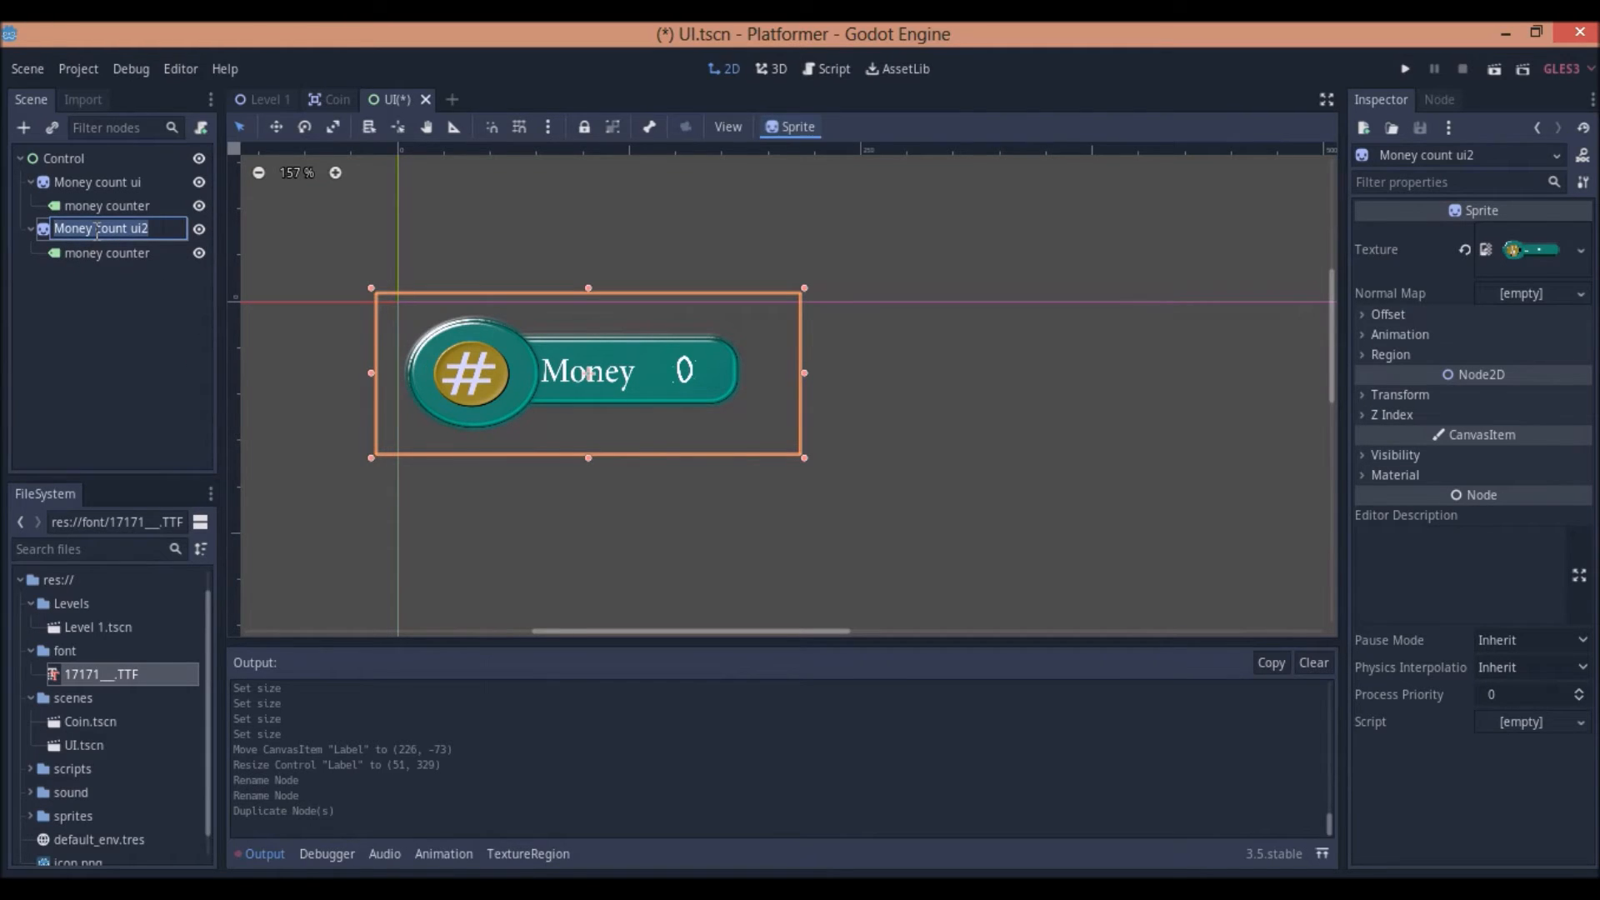
key("Return")
left_click(84, 250, "ctrl")
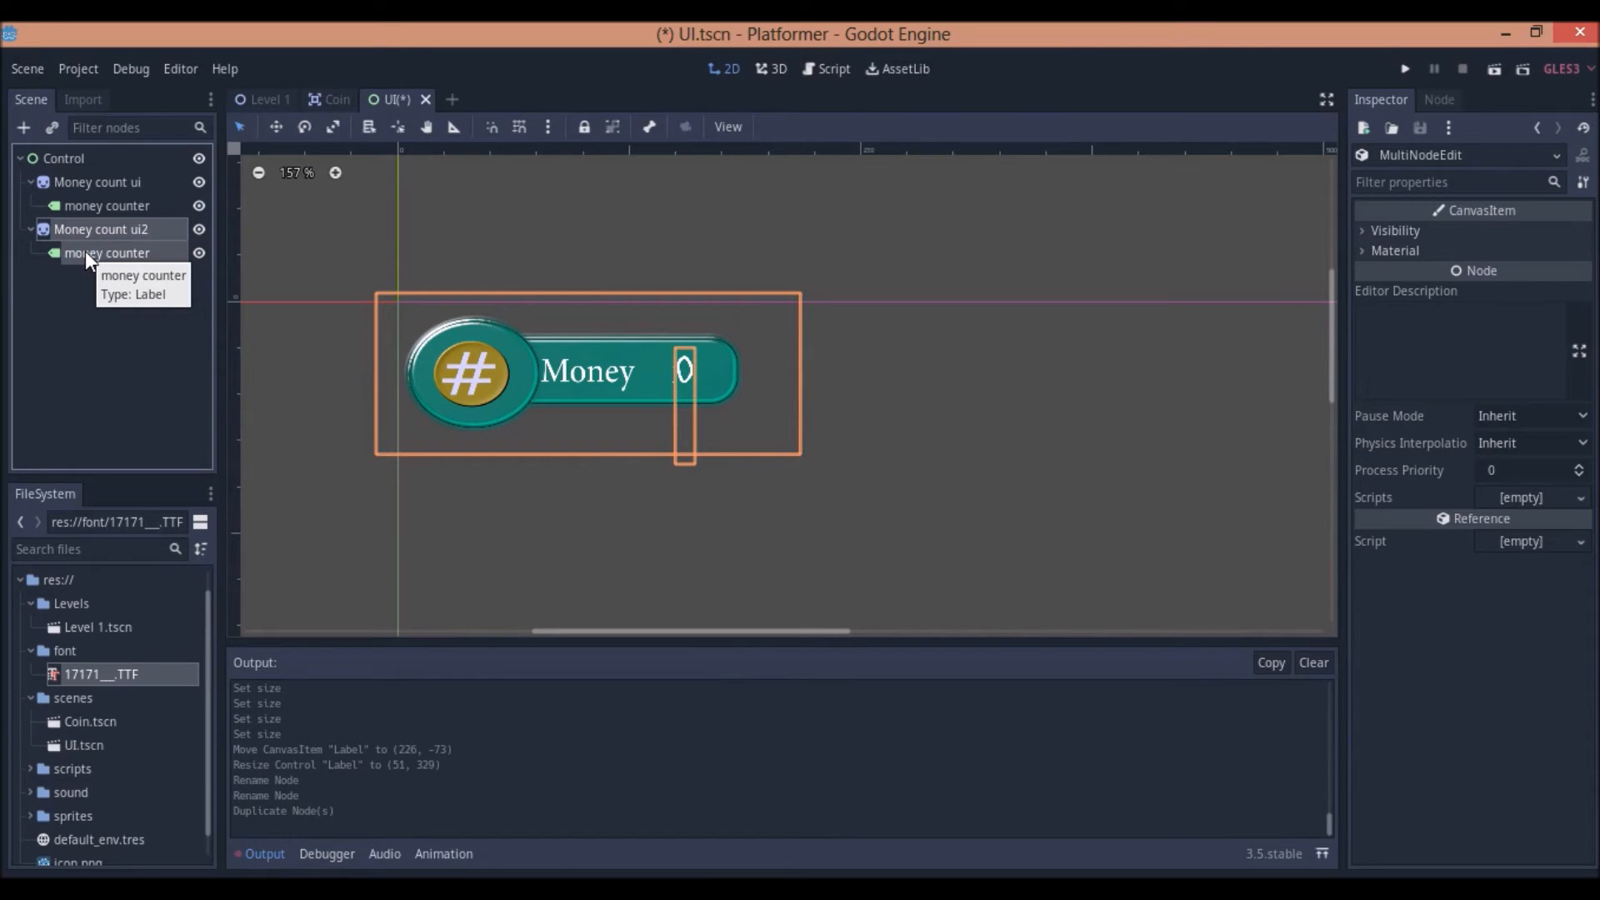
left_click(85, 252)
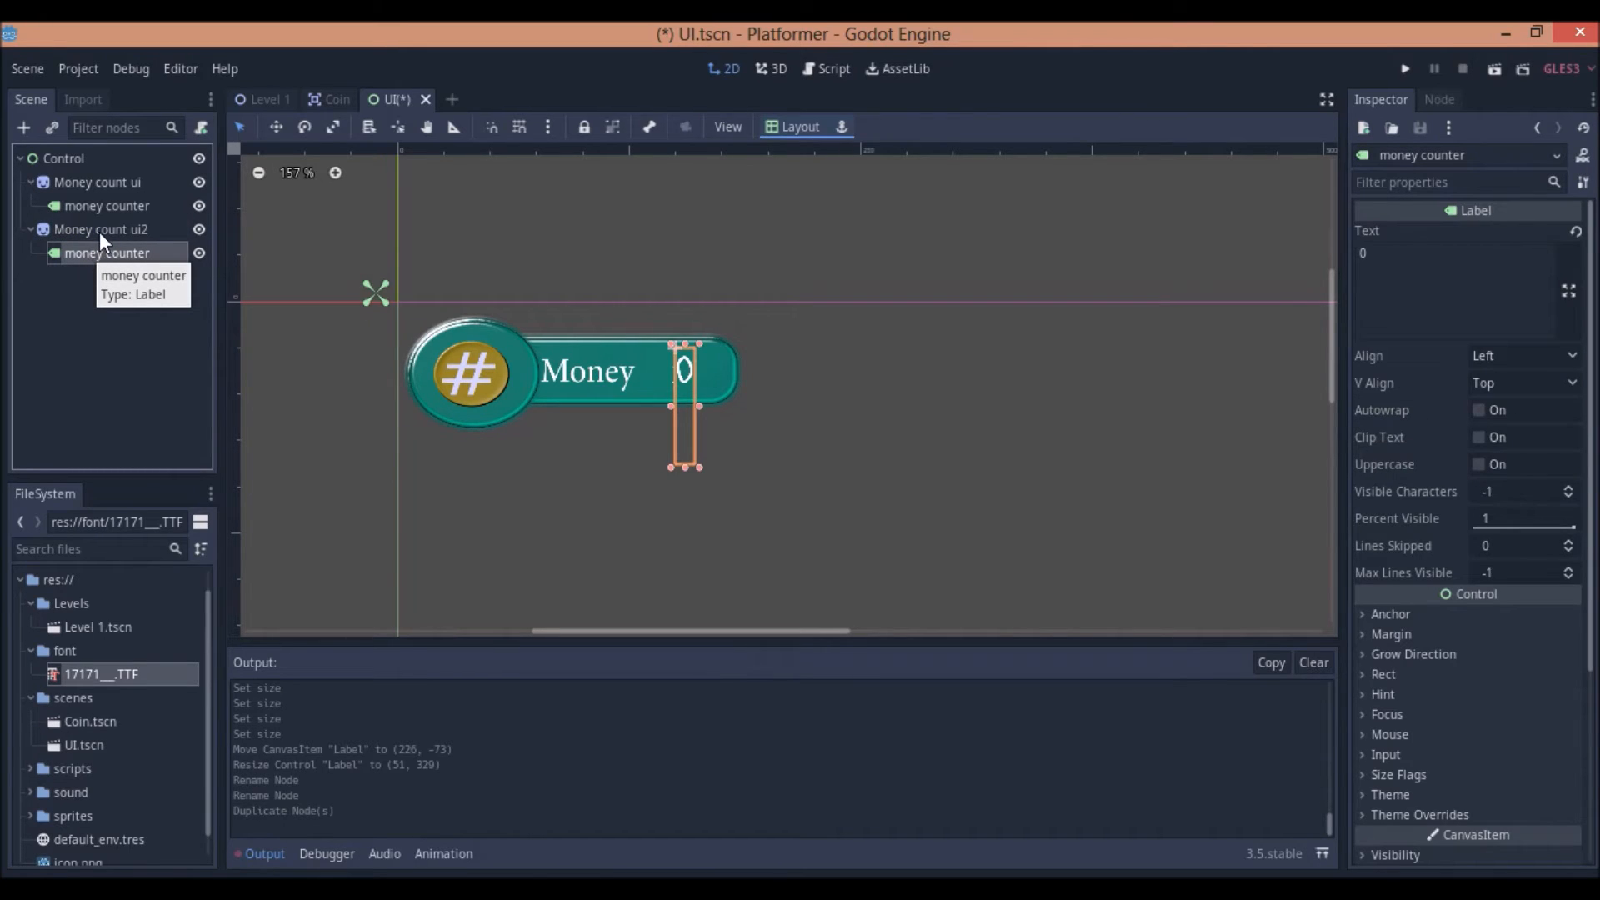
left_click(98, 232, "ctrl")
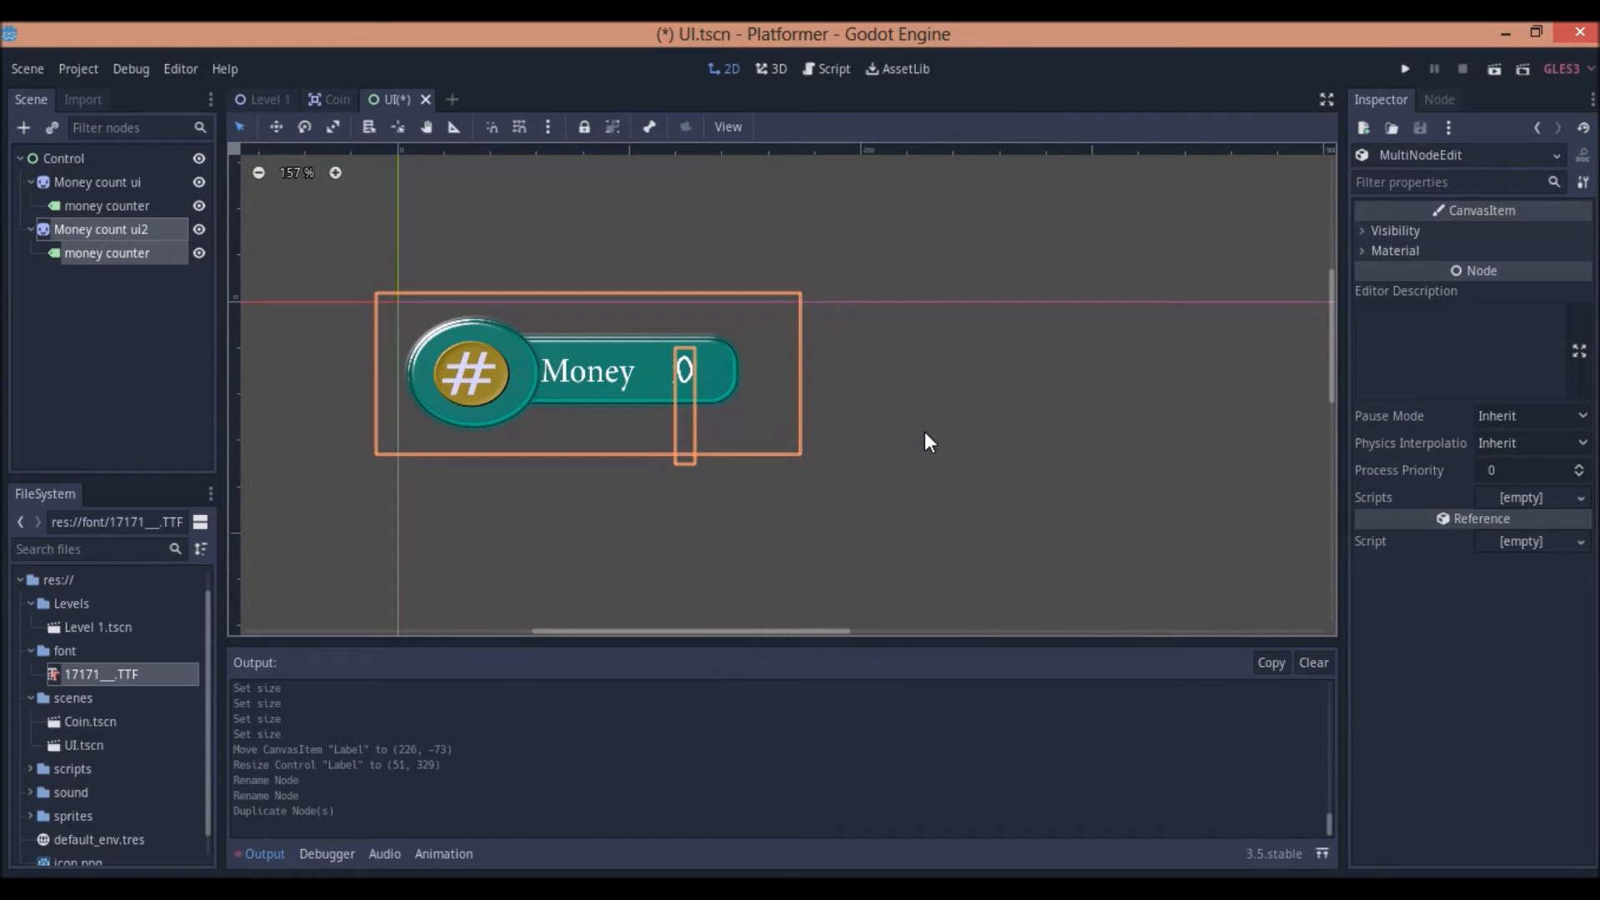
scroll(925, 432, "down", 11)
middle_click_drag(927, 432, 612, 392)
scroll(612, 391, "down", 5)
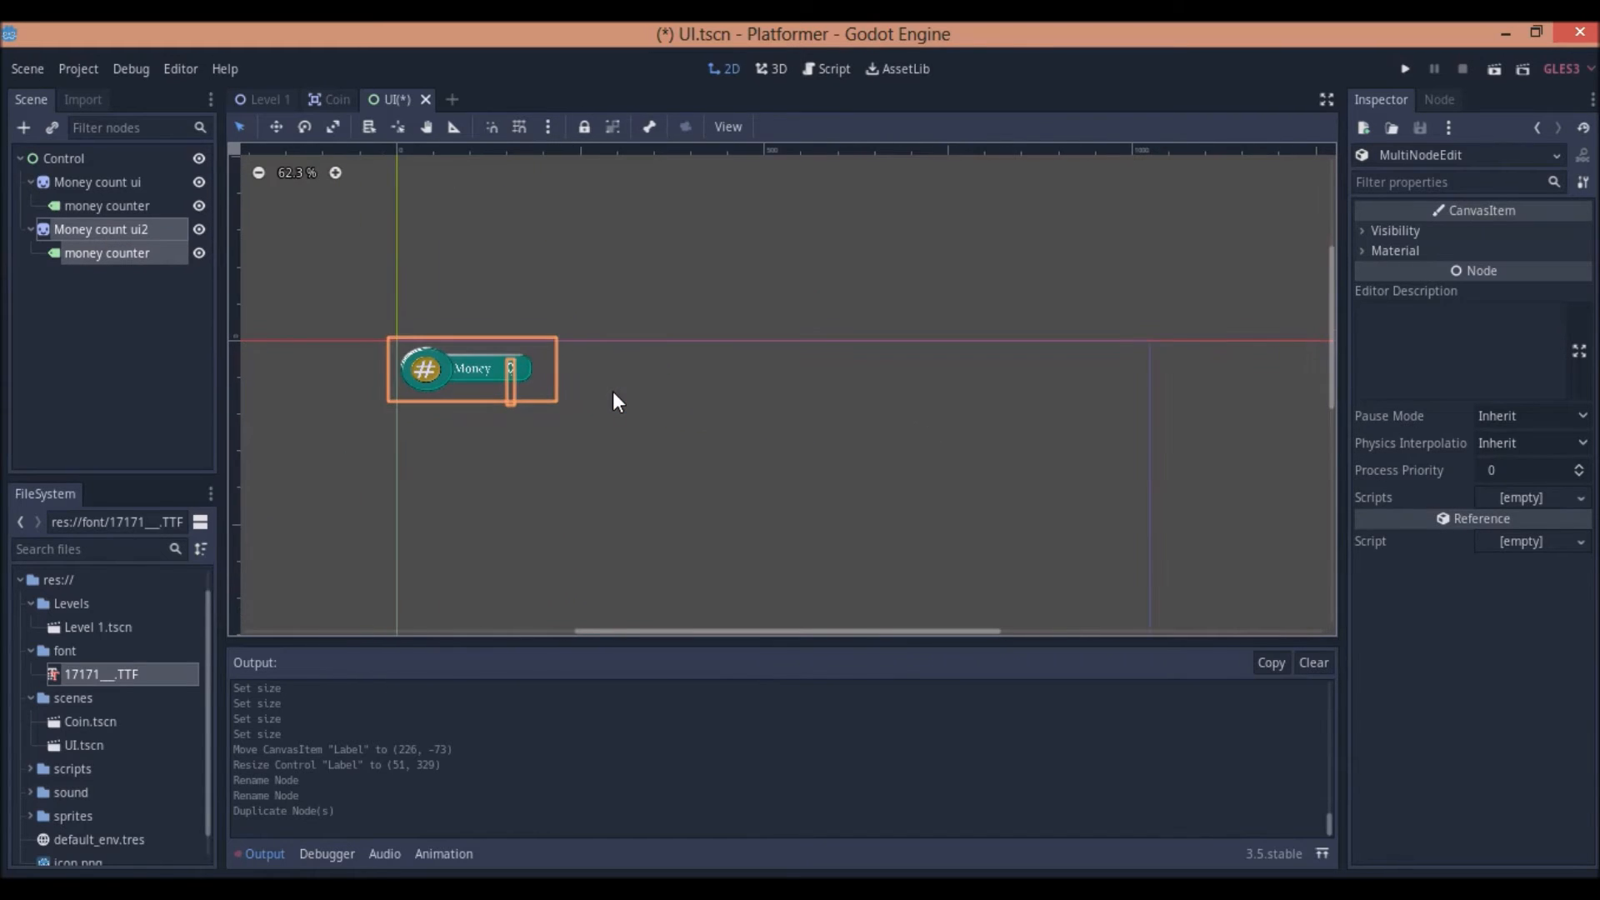
key("Right")
key("Right")
key("Right")
key("Right")
key("Right")
key("Right")
key("Right")
key("Right")
key("Right")
key("Right")
key("Right")
key("Right")
key("Right")
key("Right")
key("Right")
key("Right")
key("Right")
key("Right")
key("Right")
key("Right")
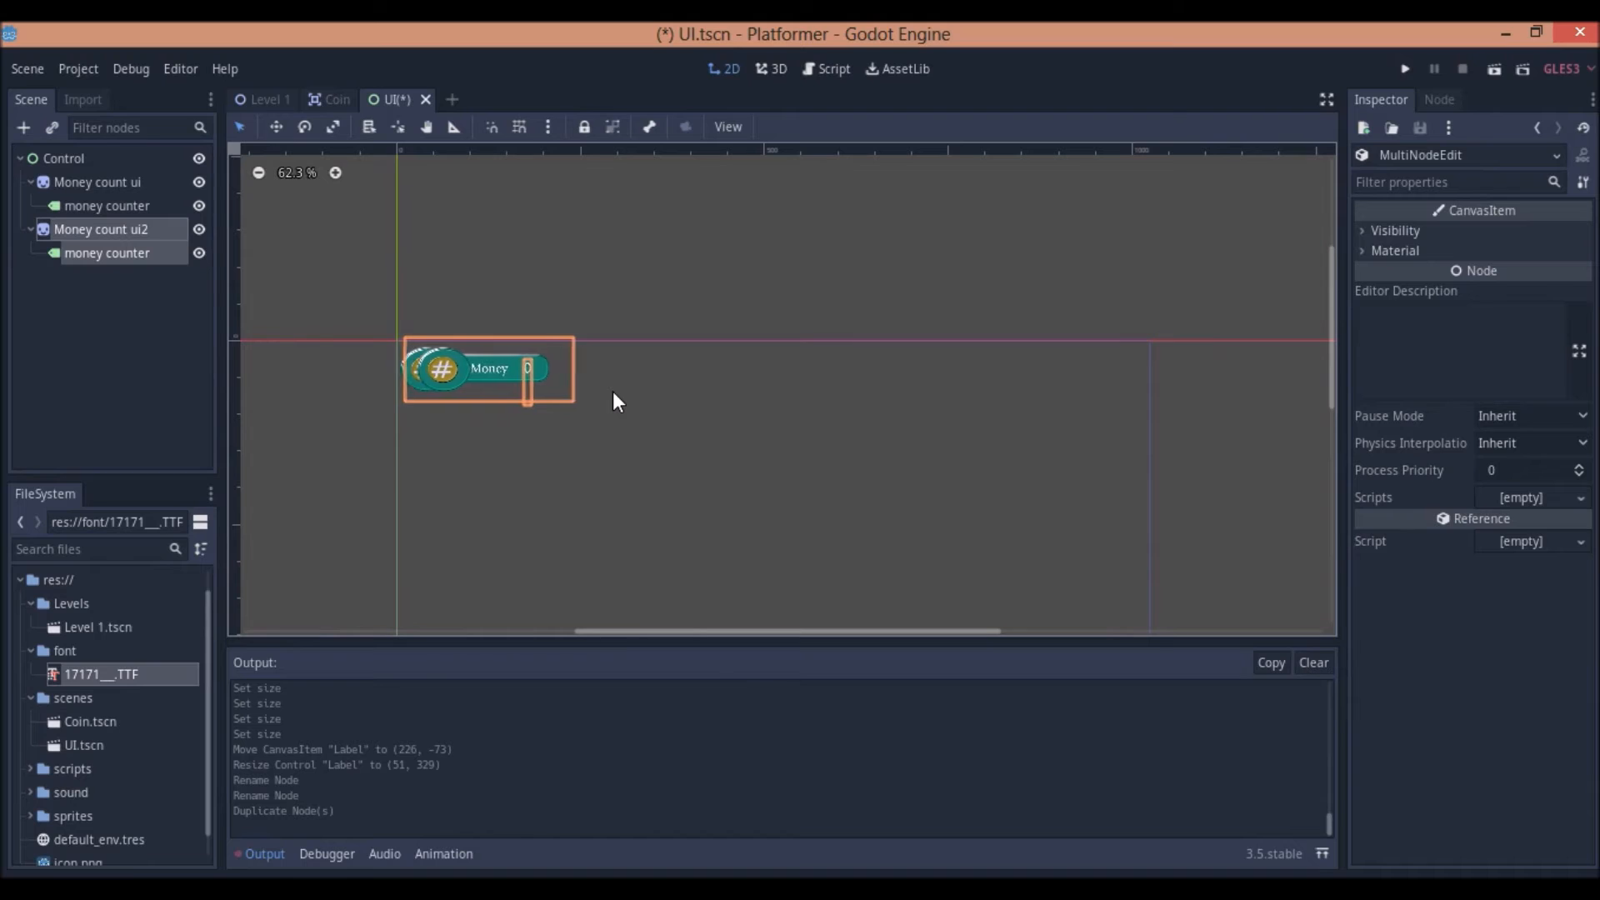
key("Right")
key("Right")
key("Right")
key("Right")
key("Right")
key("Right")
key("Right")
key("Right")
key("Right")
key("Right")
key("Right")
key("Right")
key("Right")
key("Right")
key("Right")
key("Right")
key("Right")
key("Right")
key("Right")
key("Right")
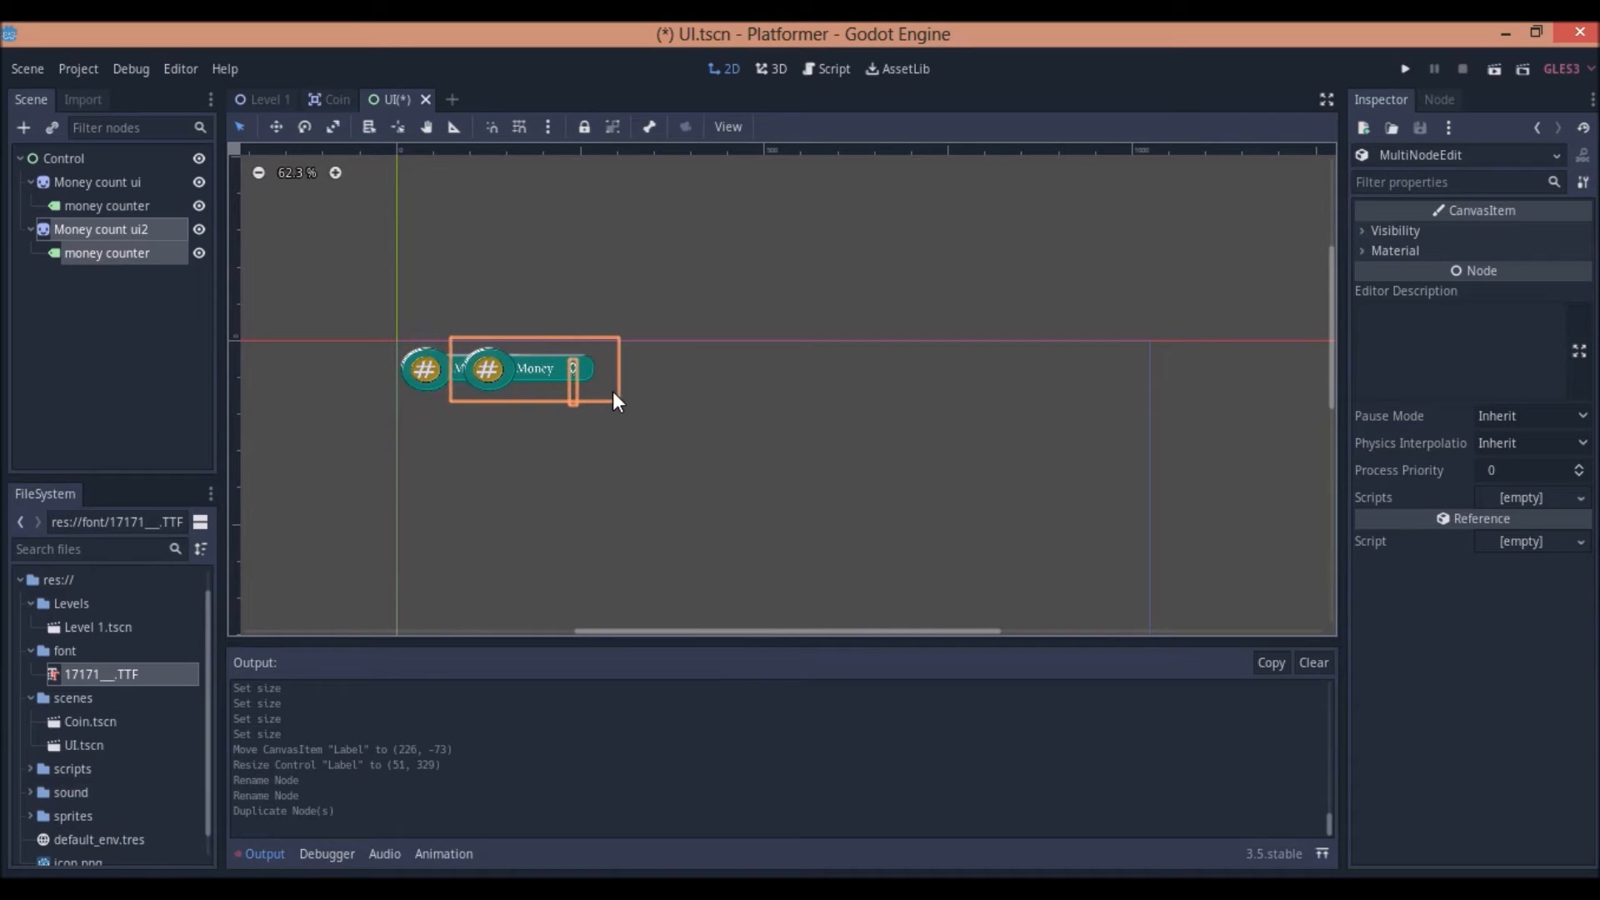
key("Right")
key("Right")
key("Right")
key("Right")
key("Right")
key("Right")
key("Right")
key("Right")
key("Right")
key("Right")
key("Right")
key("Right")
key("Right")
key("Right")
key("Right")
key("Right")
key("Right")
key("Right")
key("Right")
key("Right")
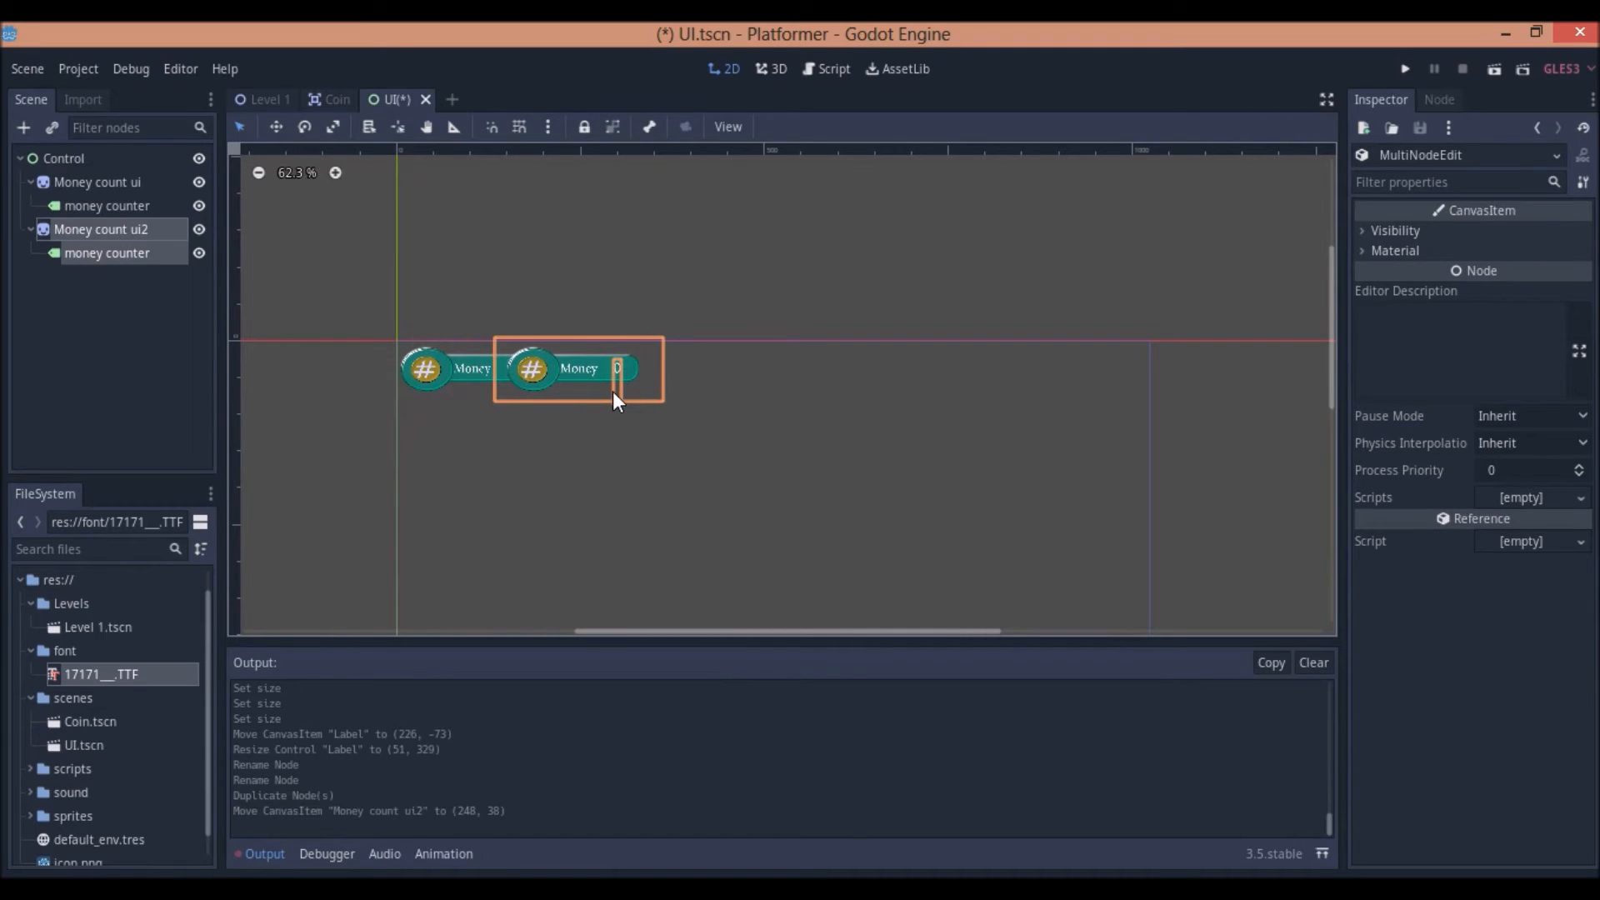
left_click_drag(608, 377, 1095, 386)
left_click(1047, 447)
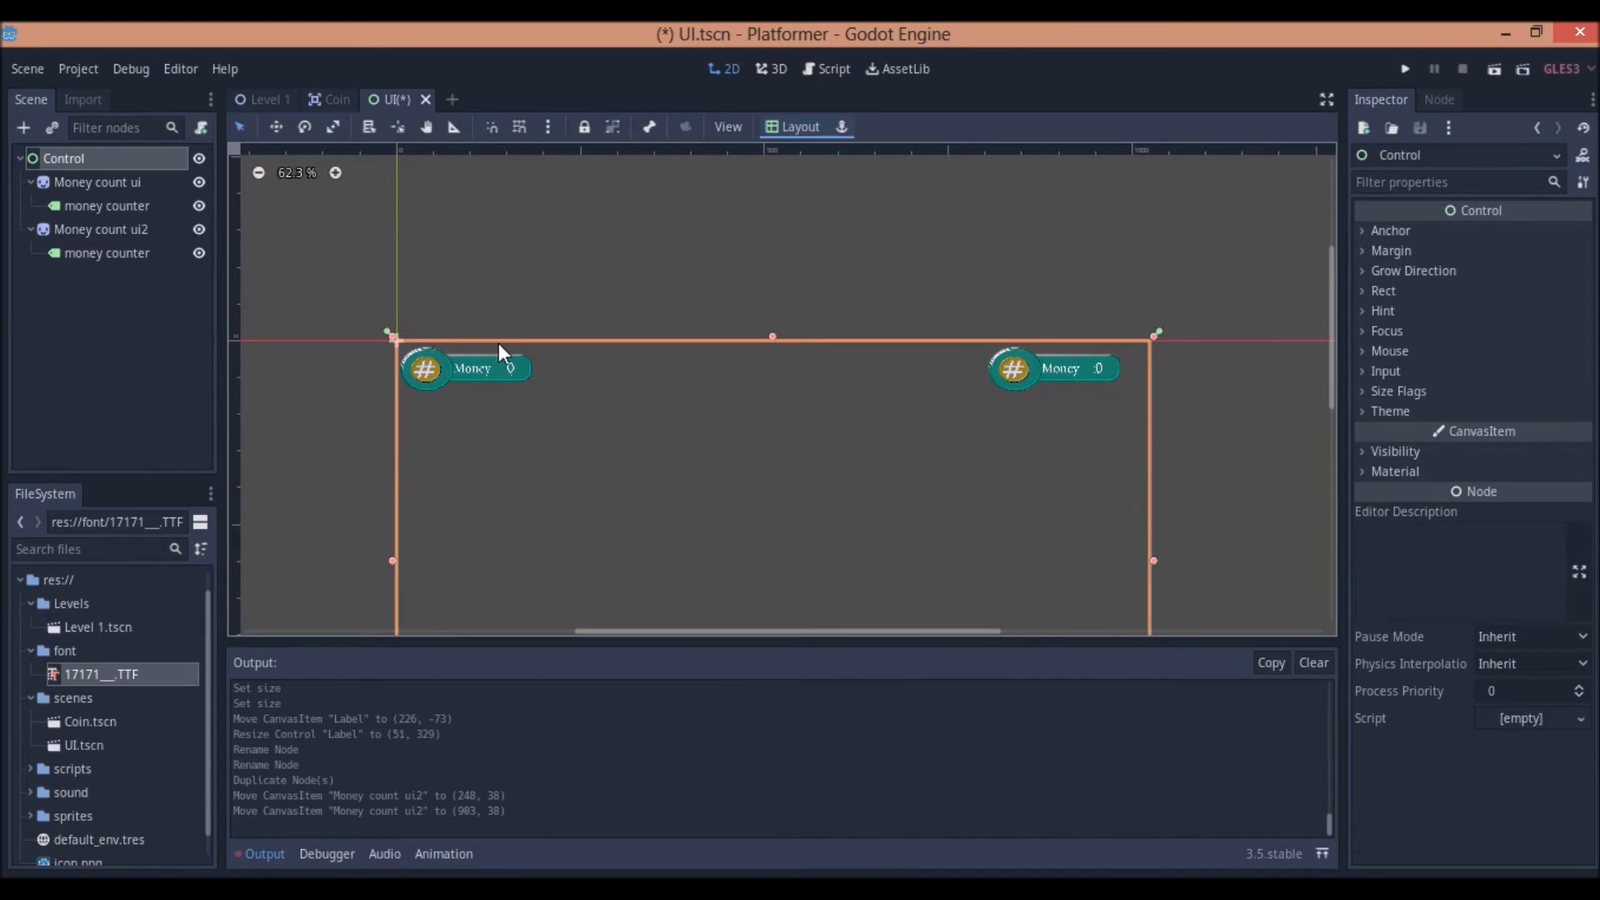
- Rename the duplicated sprite Money count ui2 to "Time count ui"
left_click(78, 227)
left_click(83, 226)
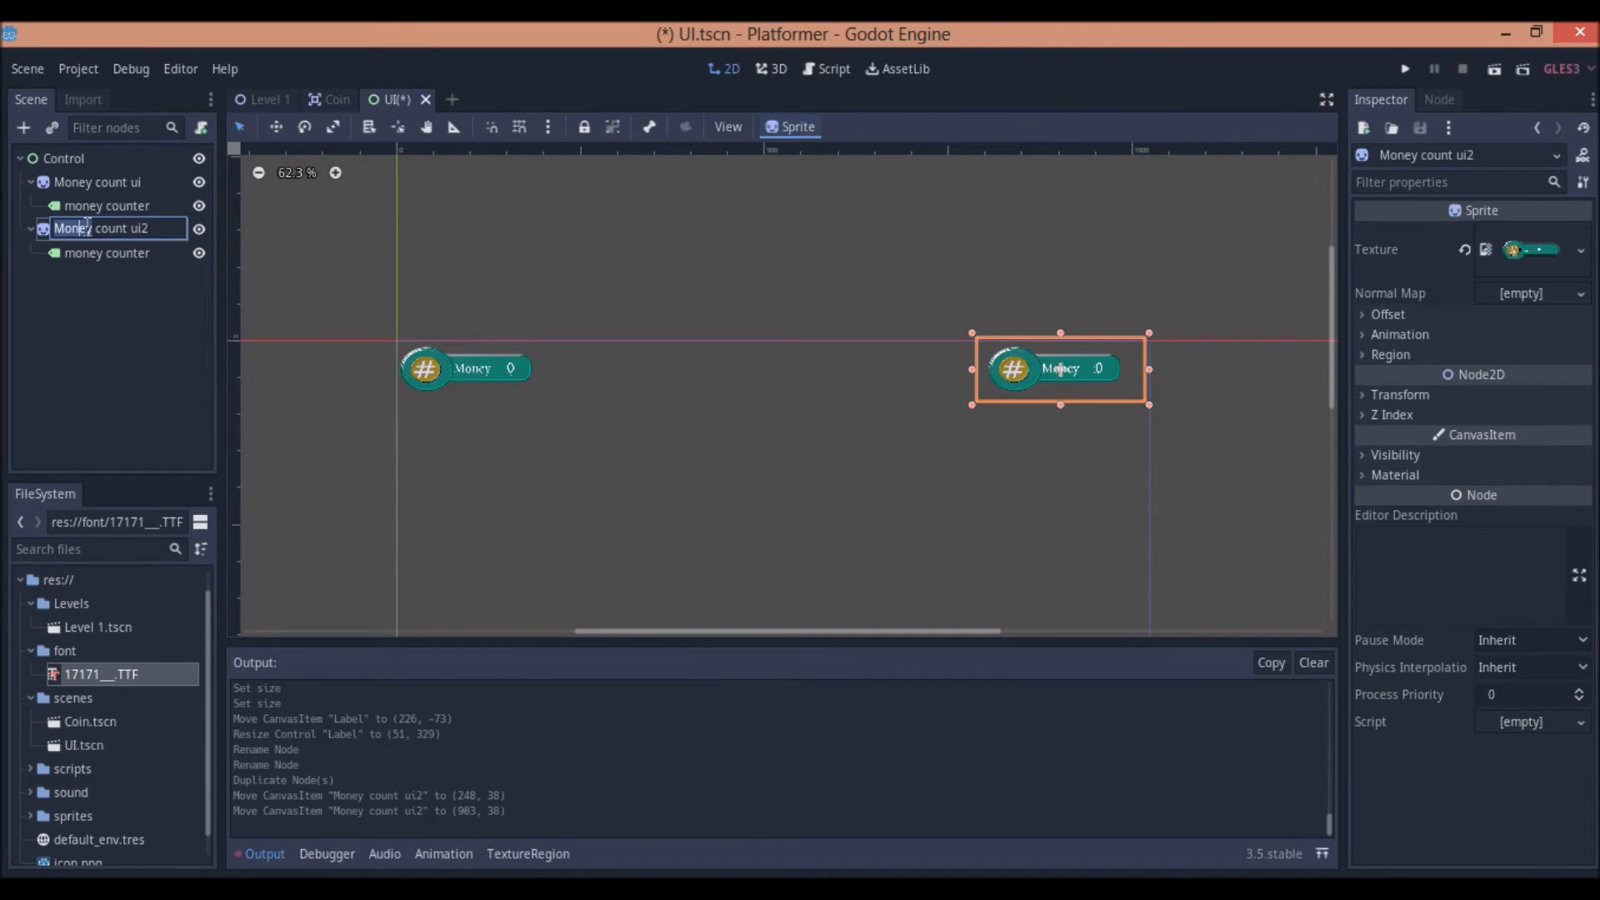
type("Time")
key("BackSpace")
key("Right")
key("Right")
key("Right")
key("Right")
key("Right")
key("Right")
key("Right")
key("BackSpace")
- Rename the label under Time count ui to "Time Counter"
left_click(100, 253)
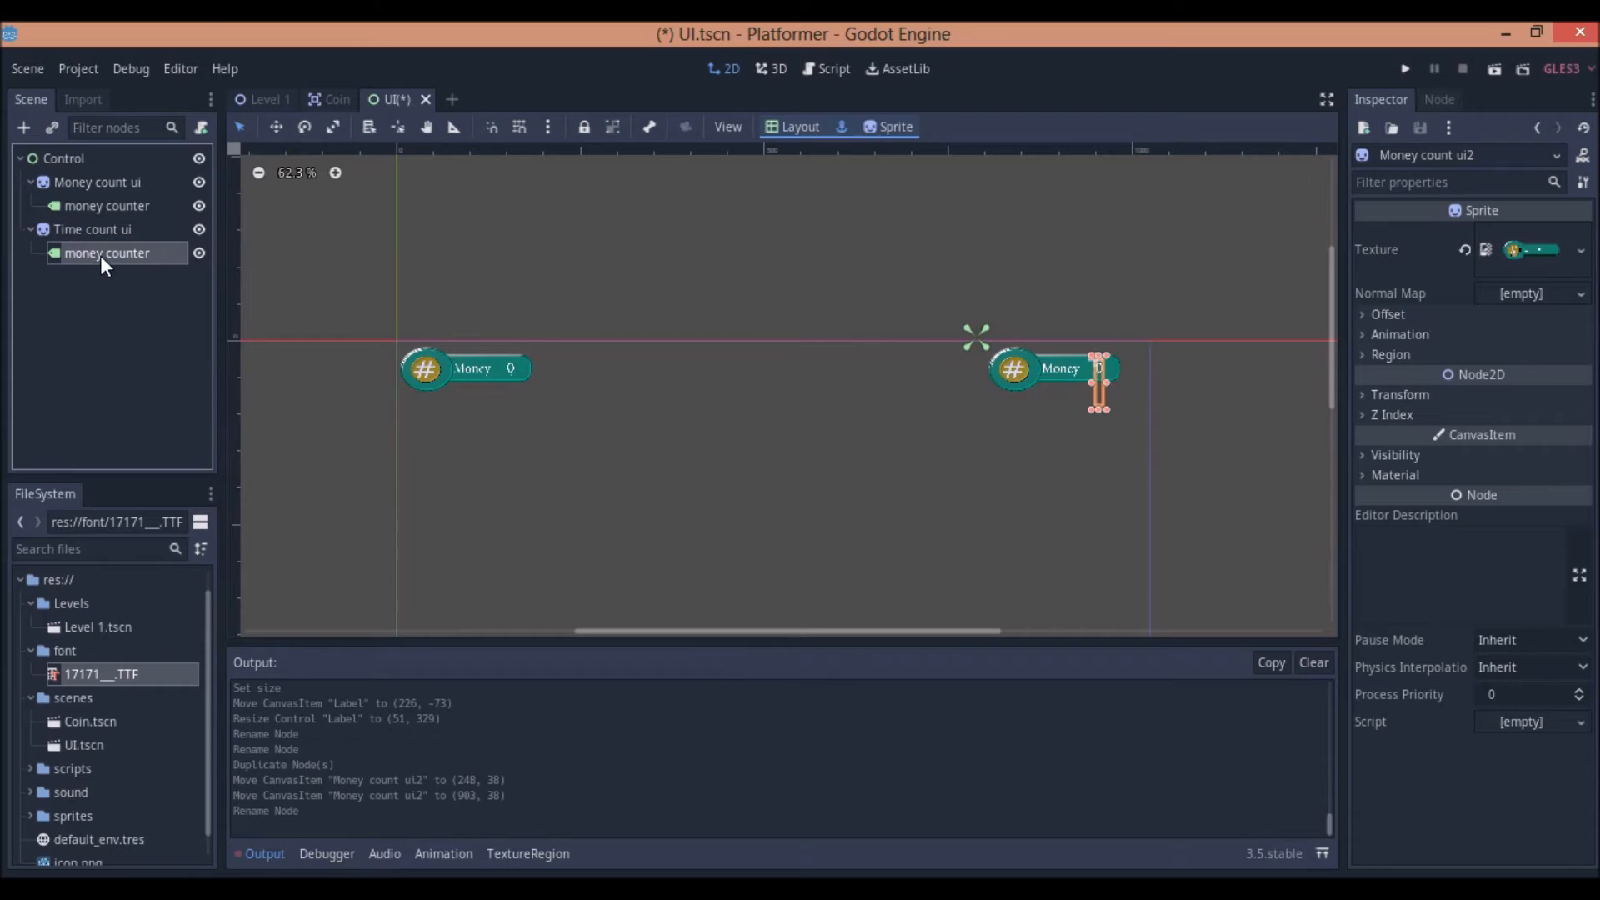
left_click(100, 253)
type("Ti")
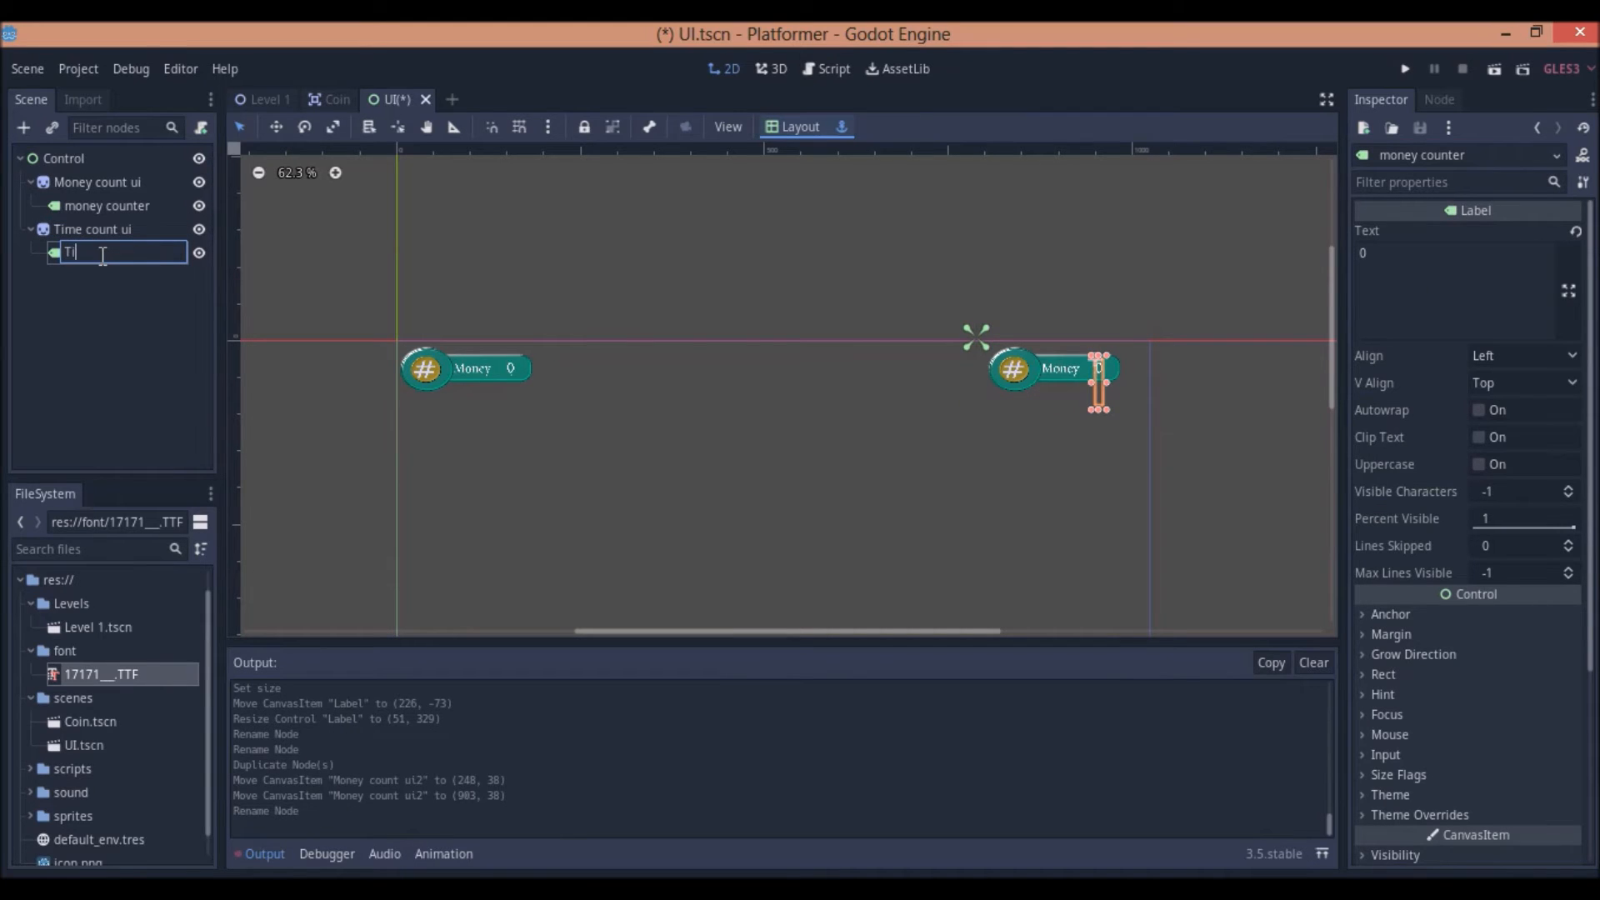
type("me Counter")
left_click(989, 353)
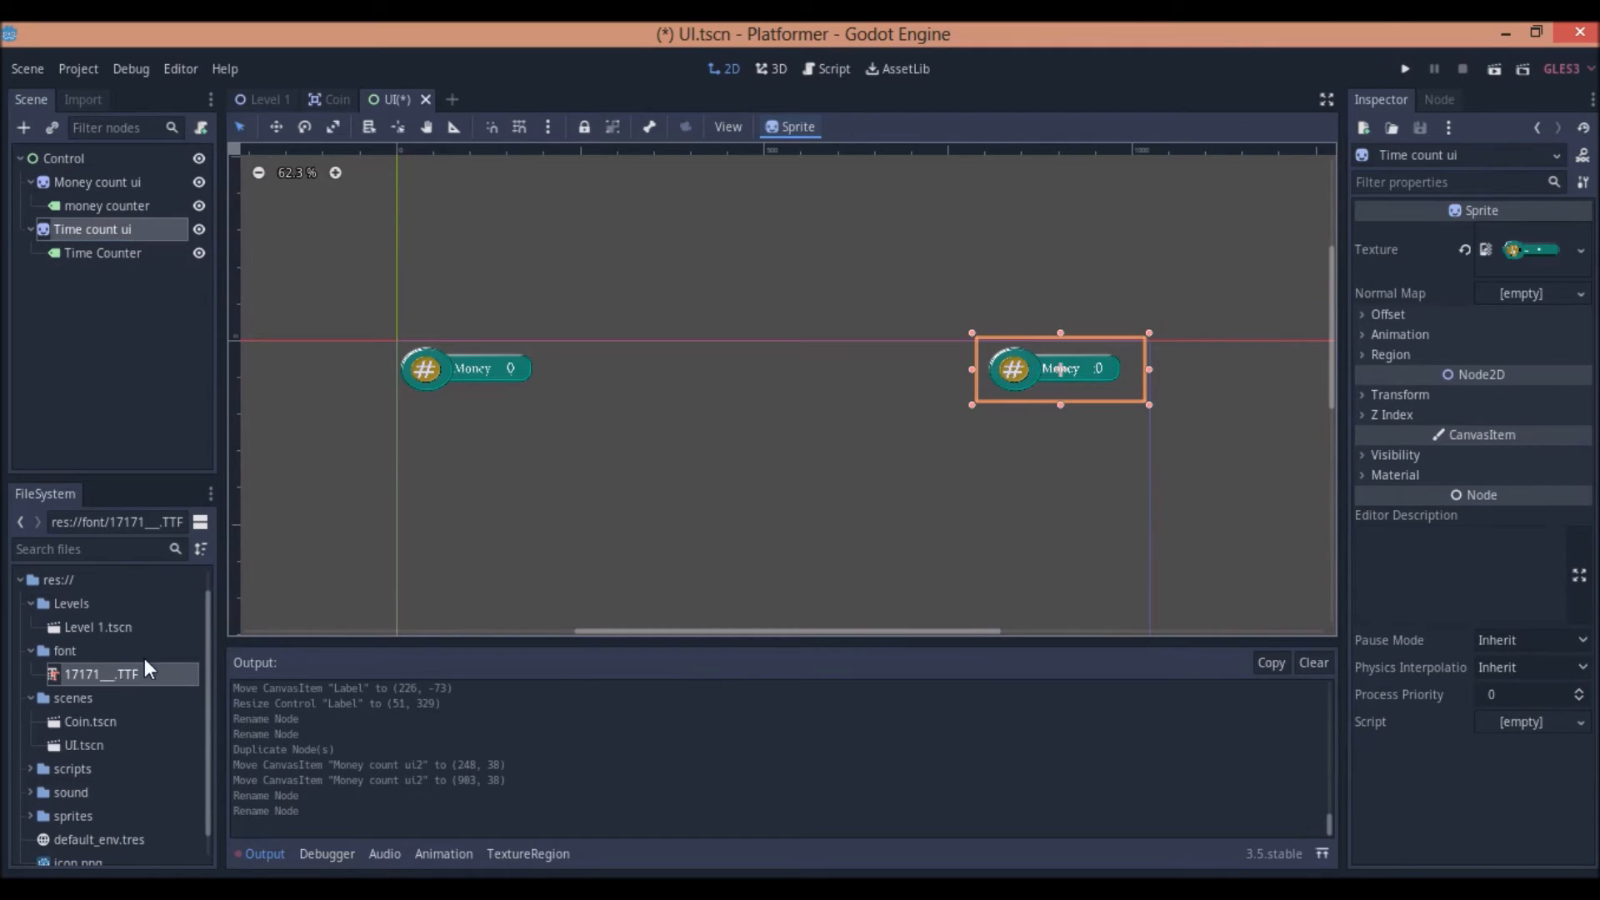
- Replace the Time count ui sprite's texture with Time Count.png from the sprites folder
scroll(70, 701, "down", 1)
scroll(70, 707, "up", 1)
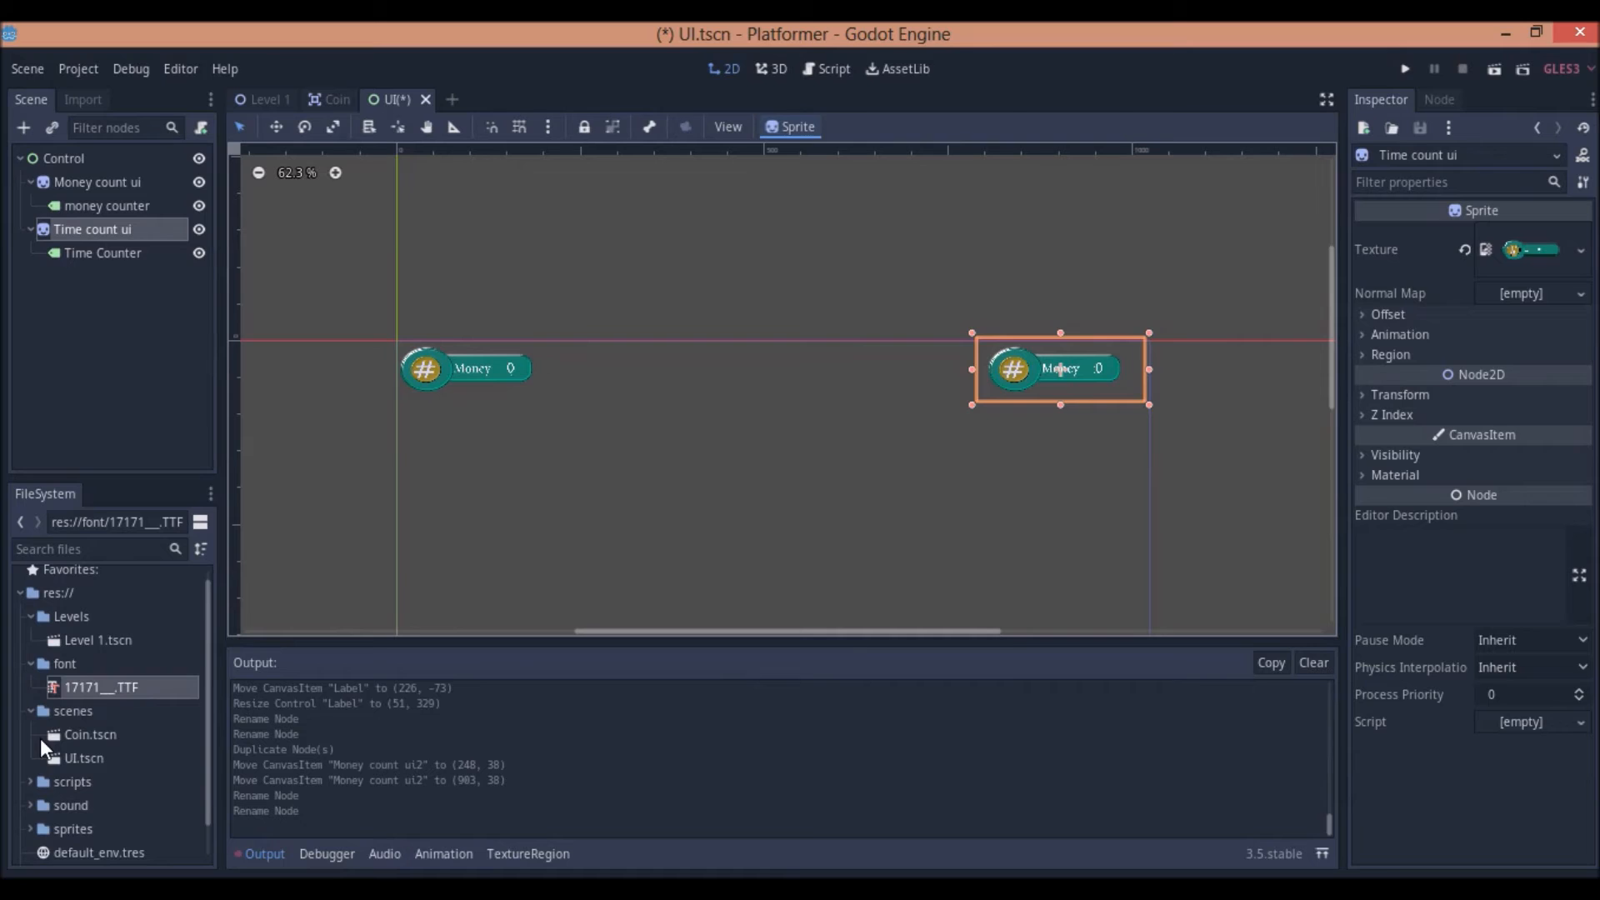
left_click(29, 826)
scroll(37, 811, "down", 5)
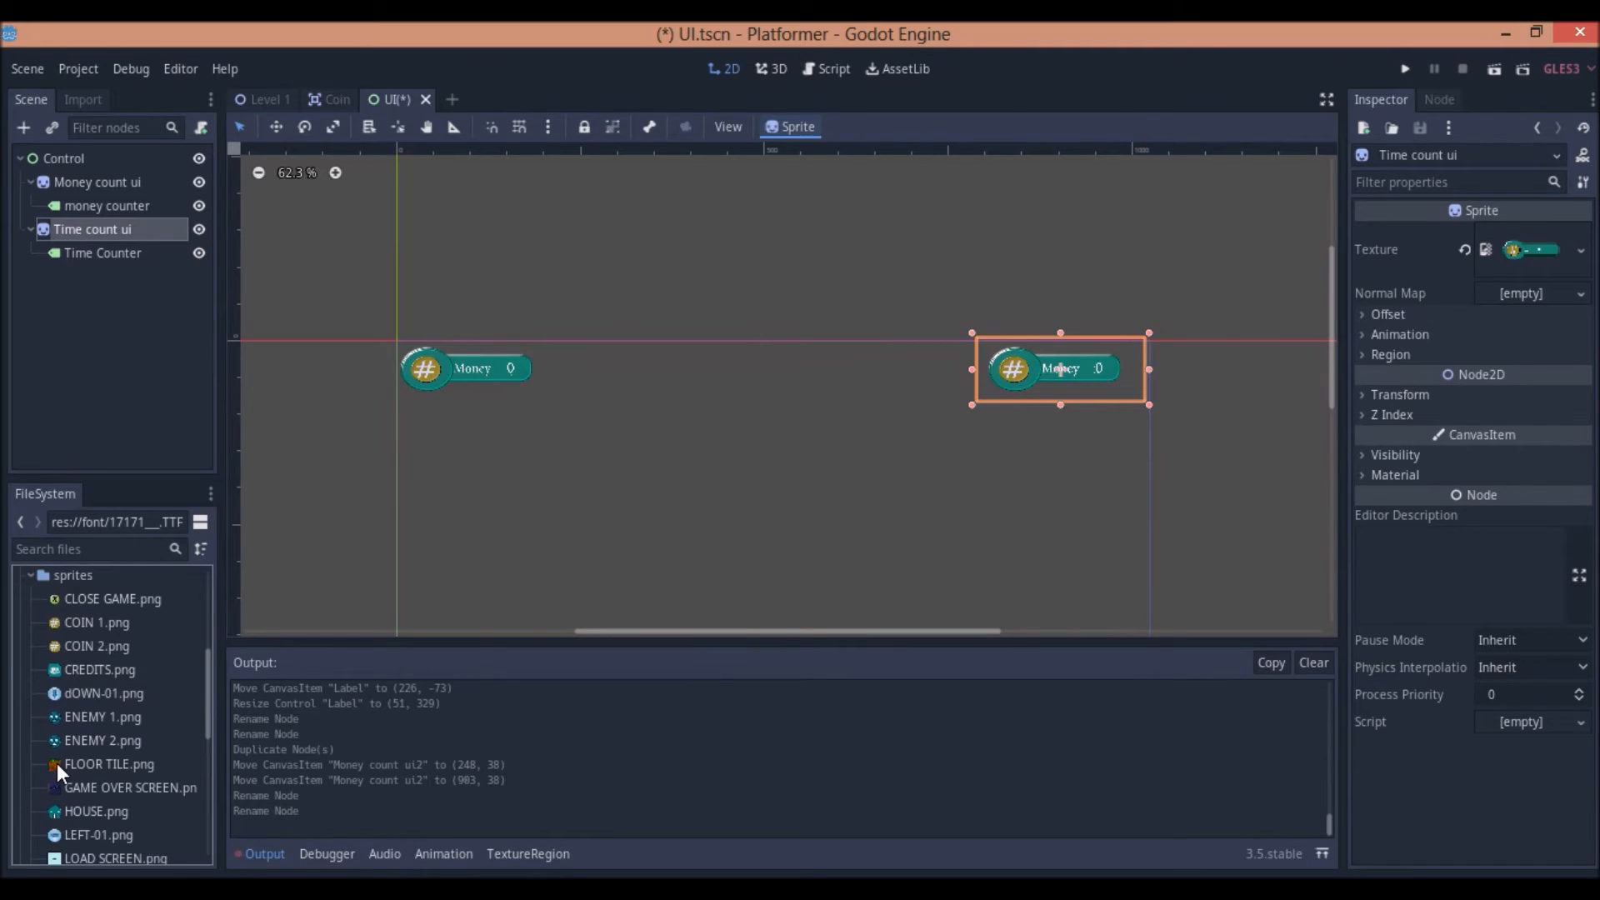
scroll(58, 766, "down", 4)
scroll(60, 776, "down", 6)
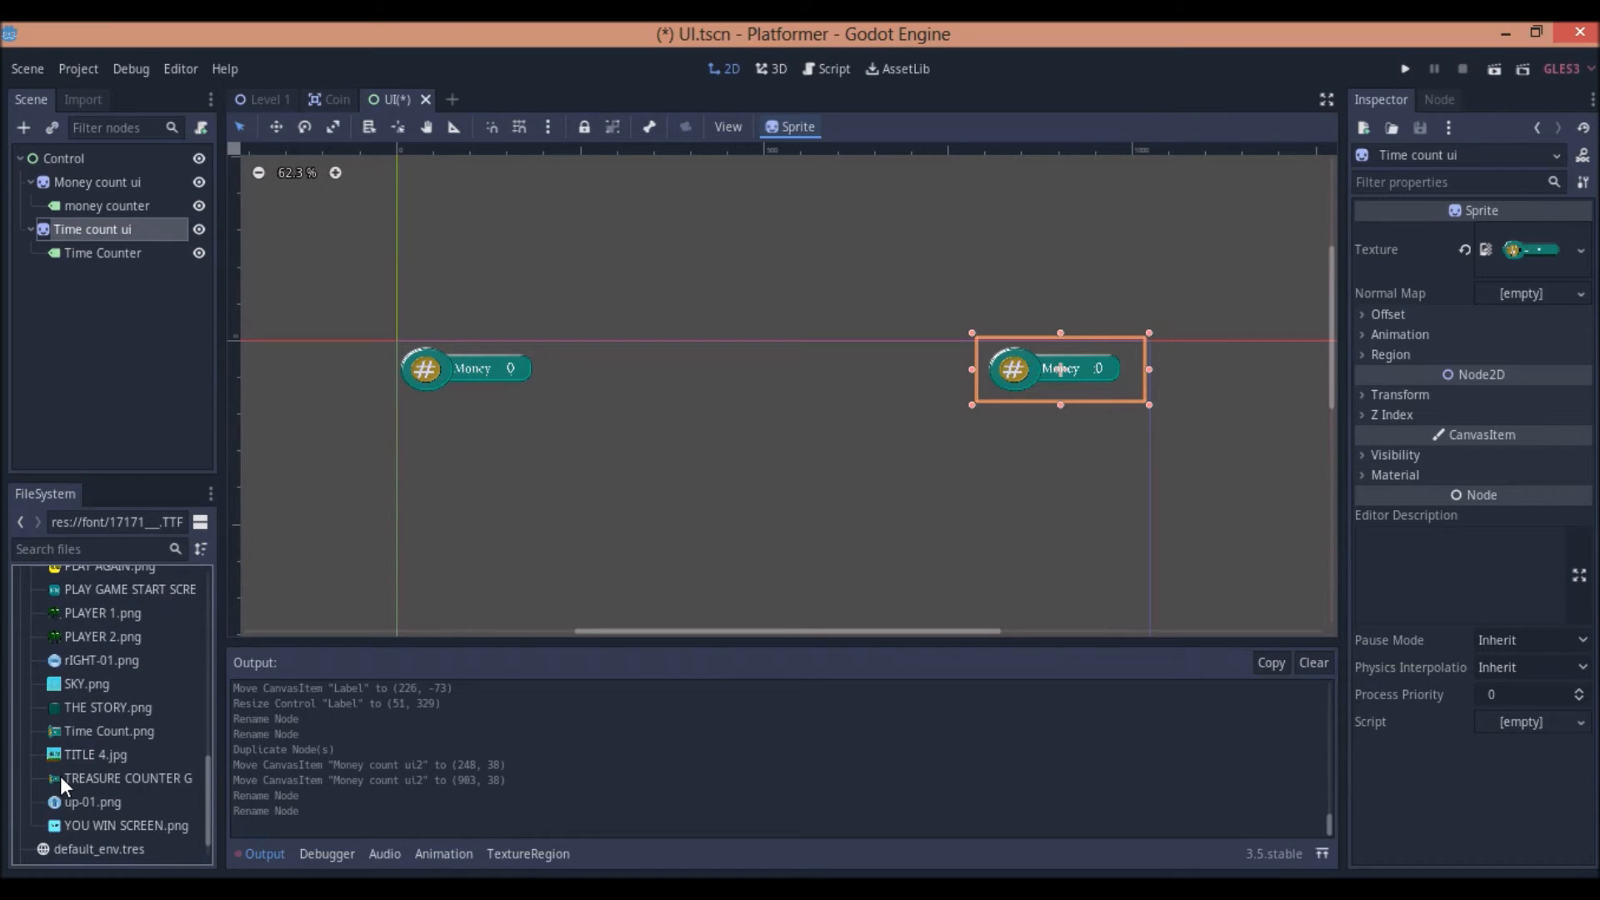
left_click_drag(80, 732, 1563, 253)
scroll(1137, 385, "up", 2)
scroll(1125, 385, "down", 2)
scroll(1103, 385, "down", 4)
scroll(792, 400, "up", 3)
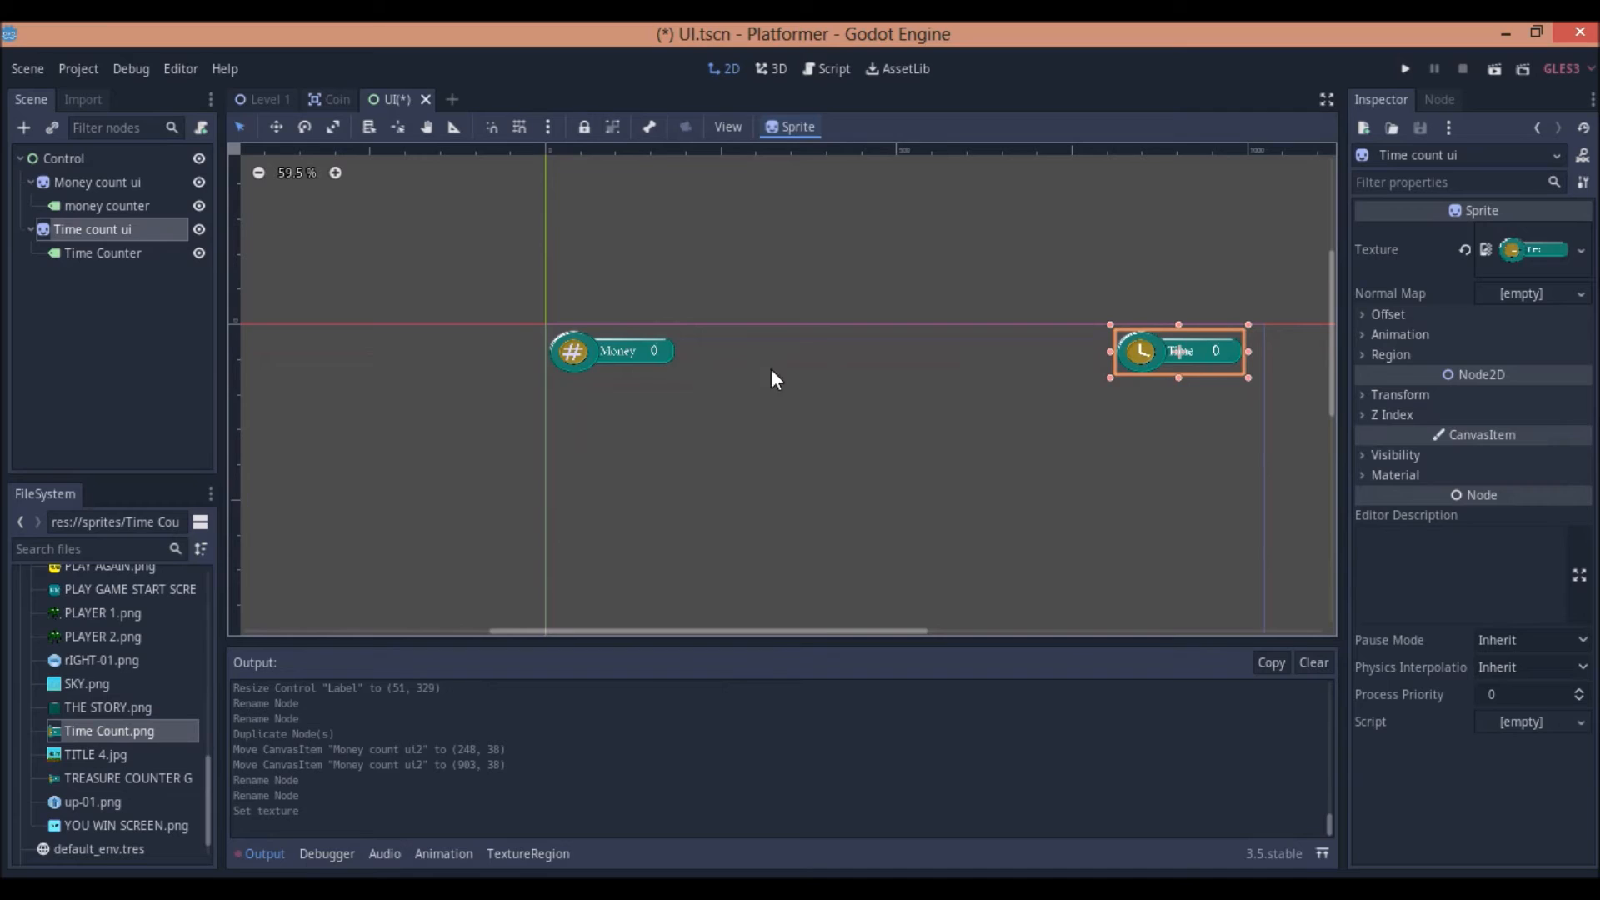
scroll(1188, 383, "down", 1)
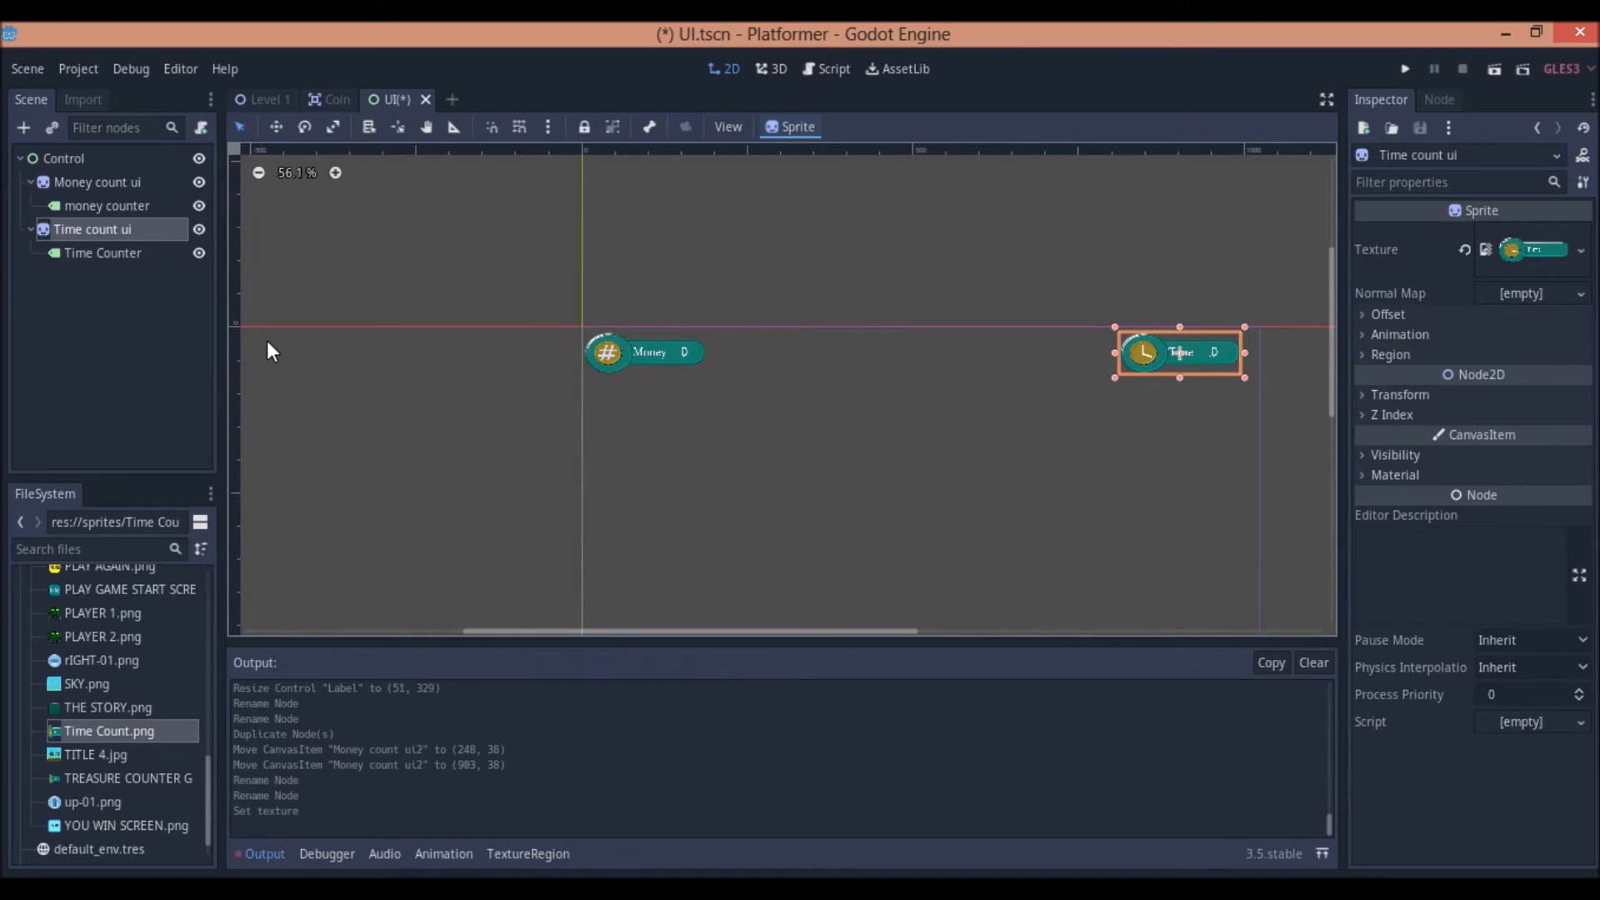
- Move the Time count ui sprite with its Time Counter label to (921, 38) and save the UI scene
left_click(108, 251, "shift")
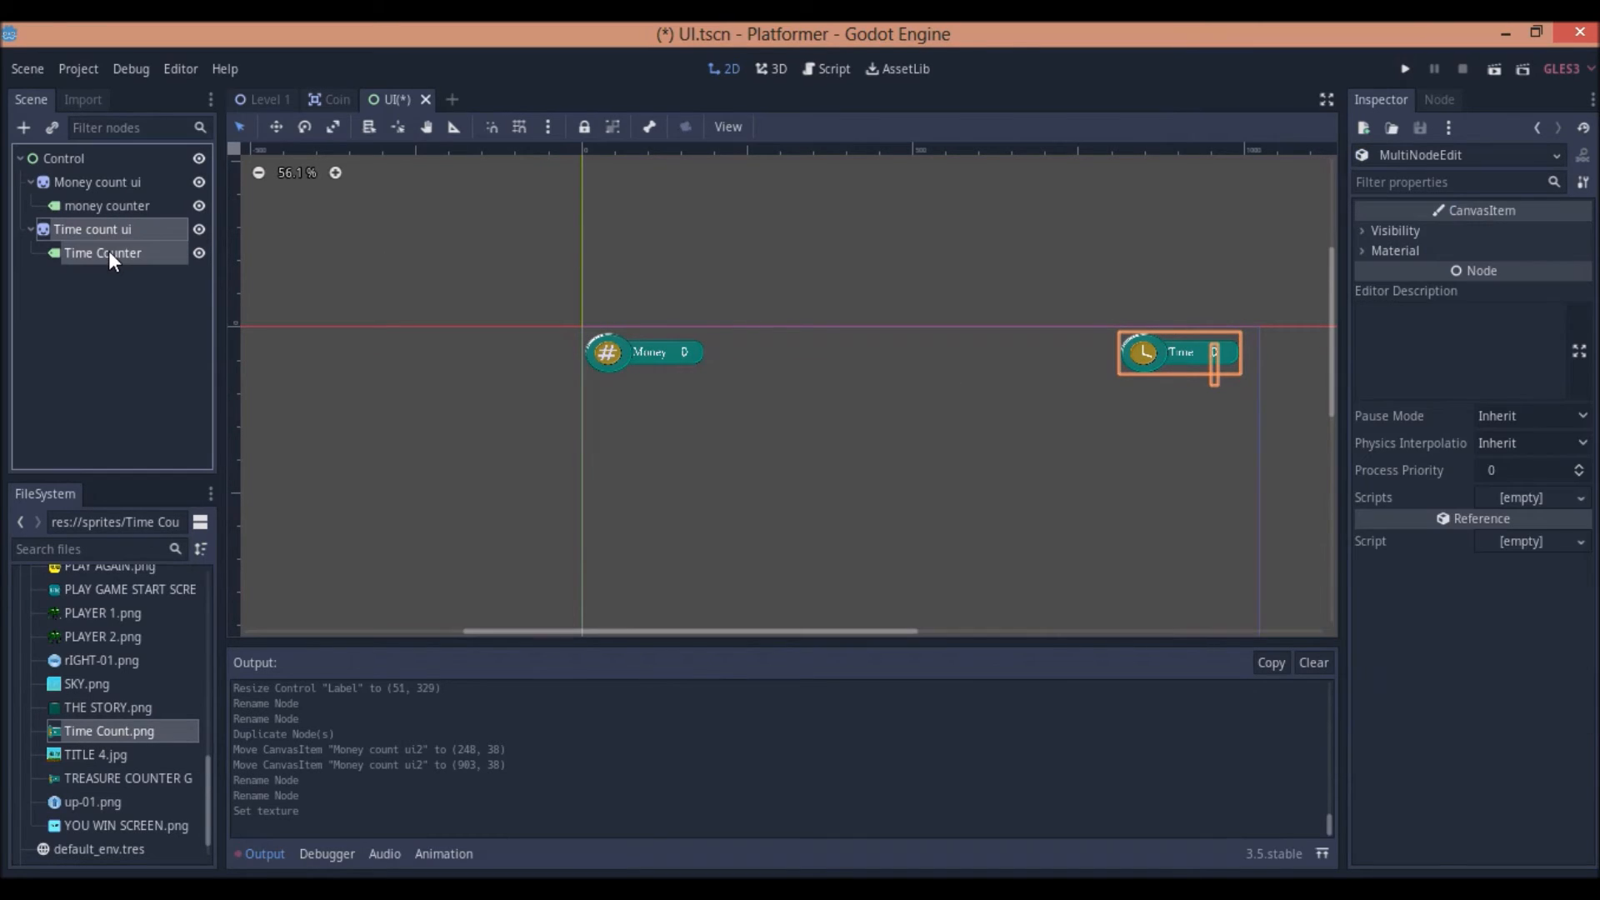
left_click(112, 253)
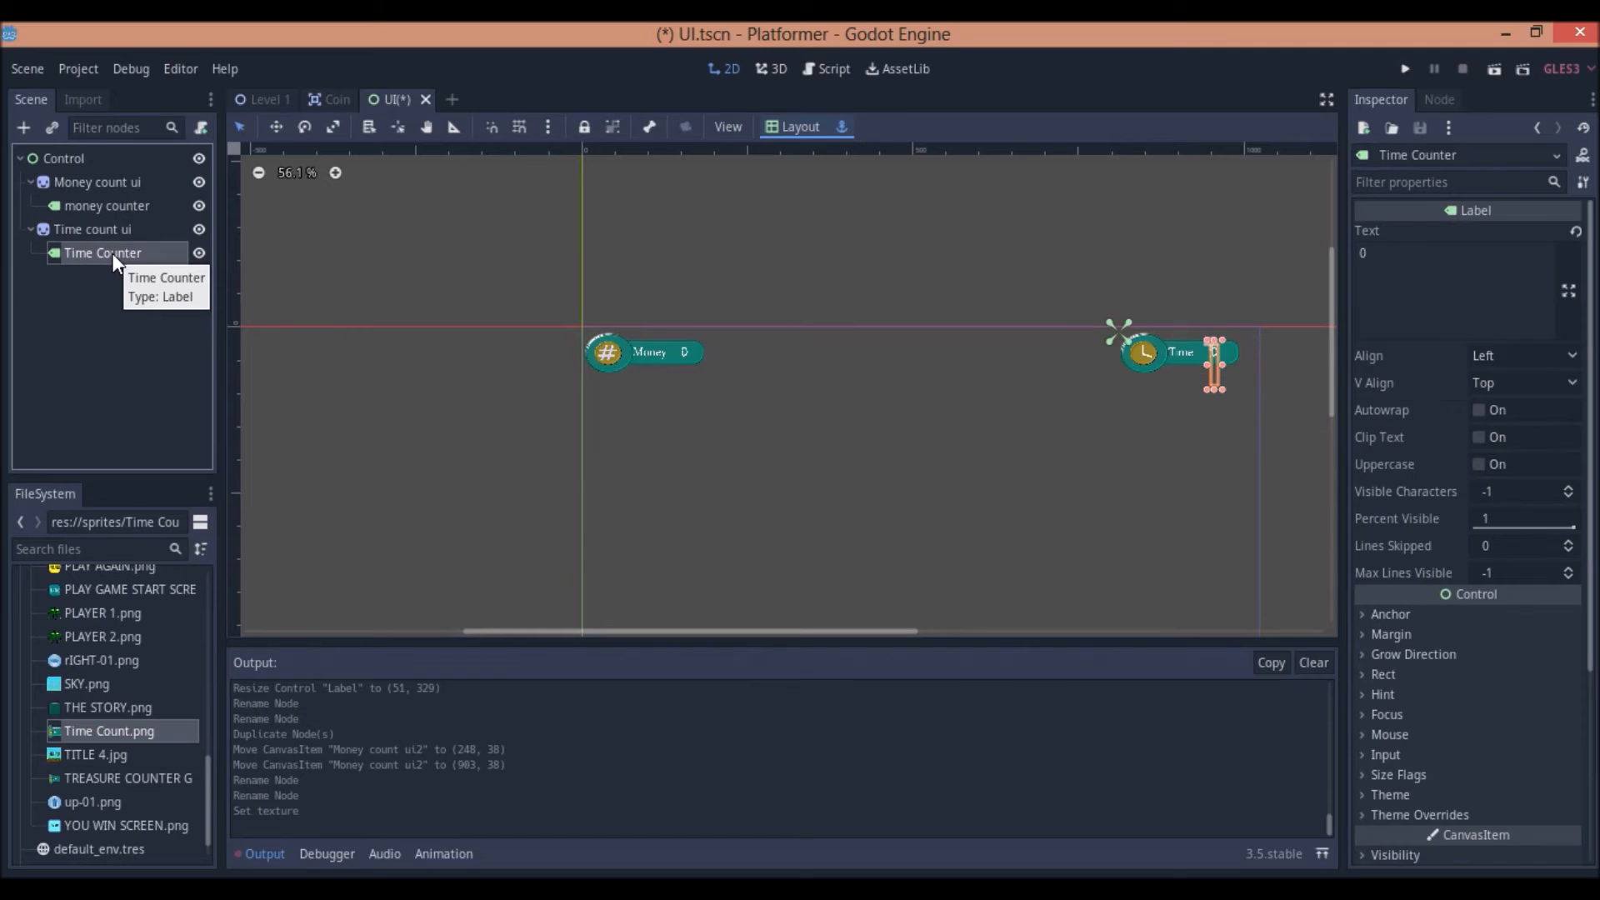
left_click(113, 229, "shift")
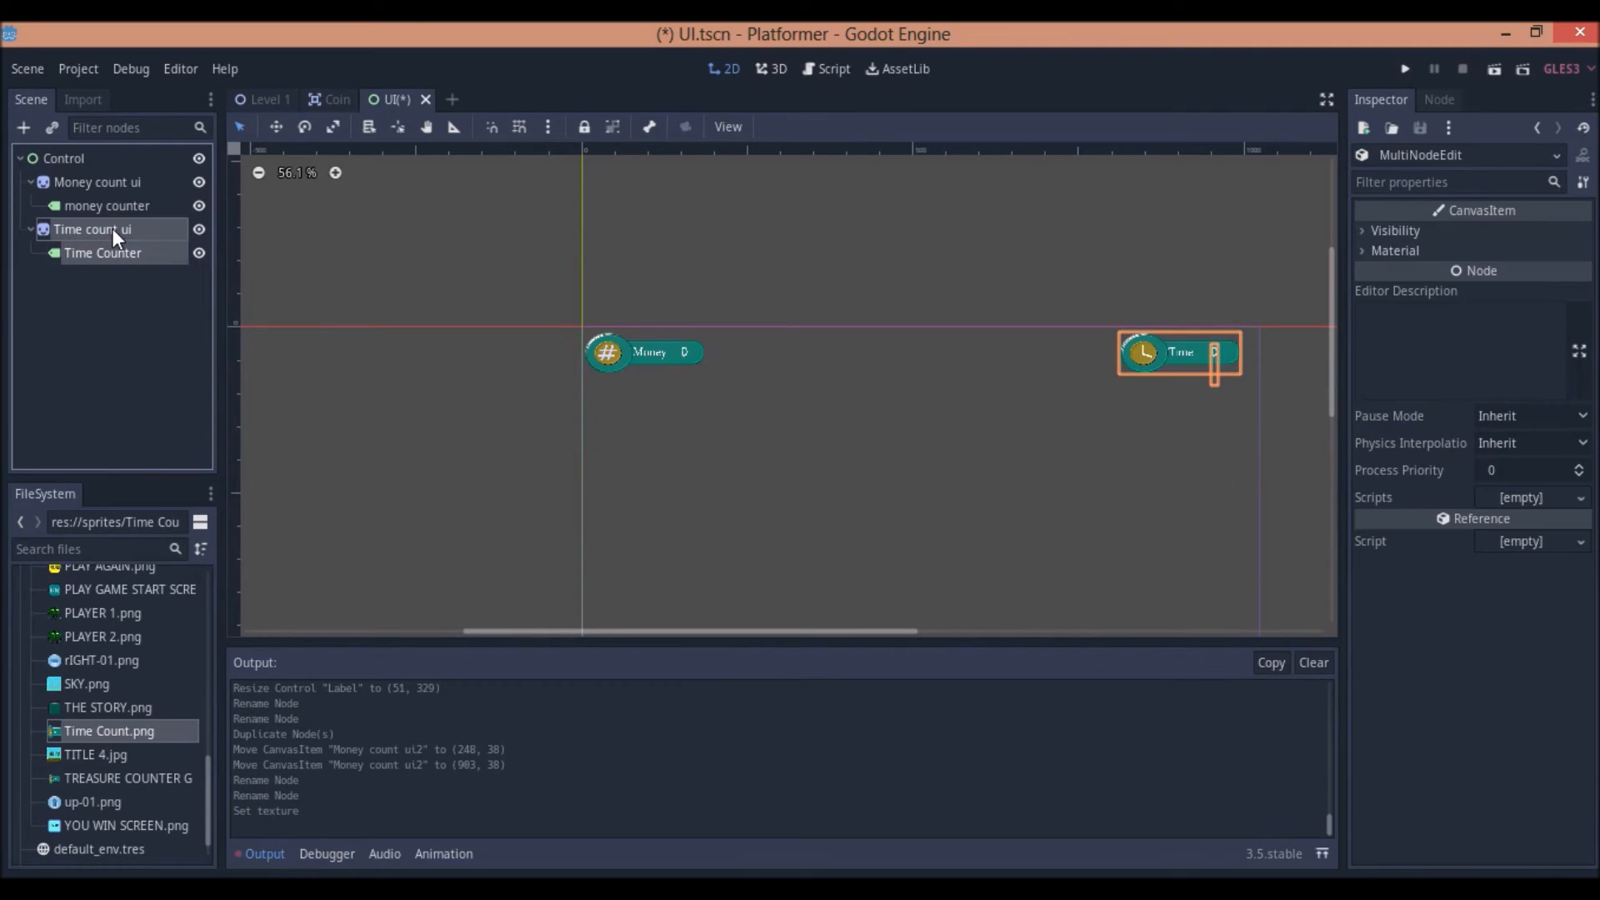
key("Right")
key("Right")
key("Right")
key("Right")
key("Right")
key("Right")
key("Right")
key("Right")
key("Right")
key("Right")
key("Right")
key("Right")
key("Right")
key("Right")
key("Right")
key("Right")
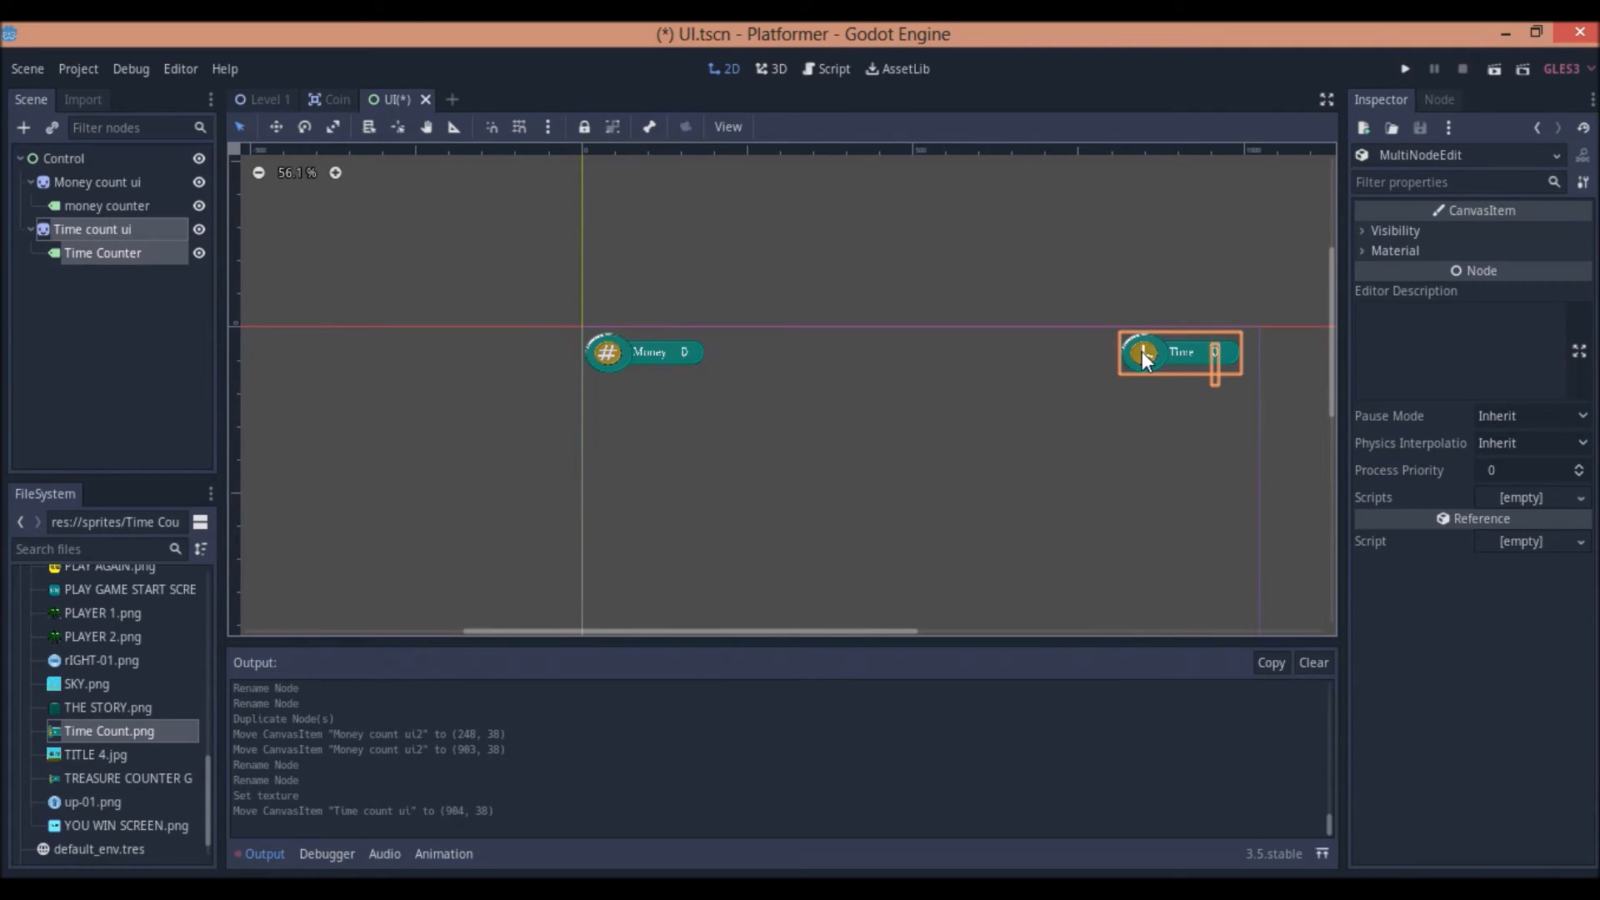
key("Right")
key("Right")
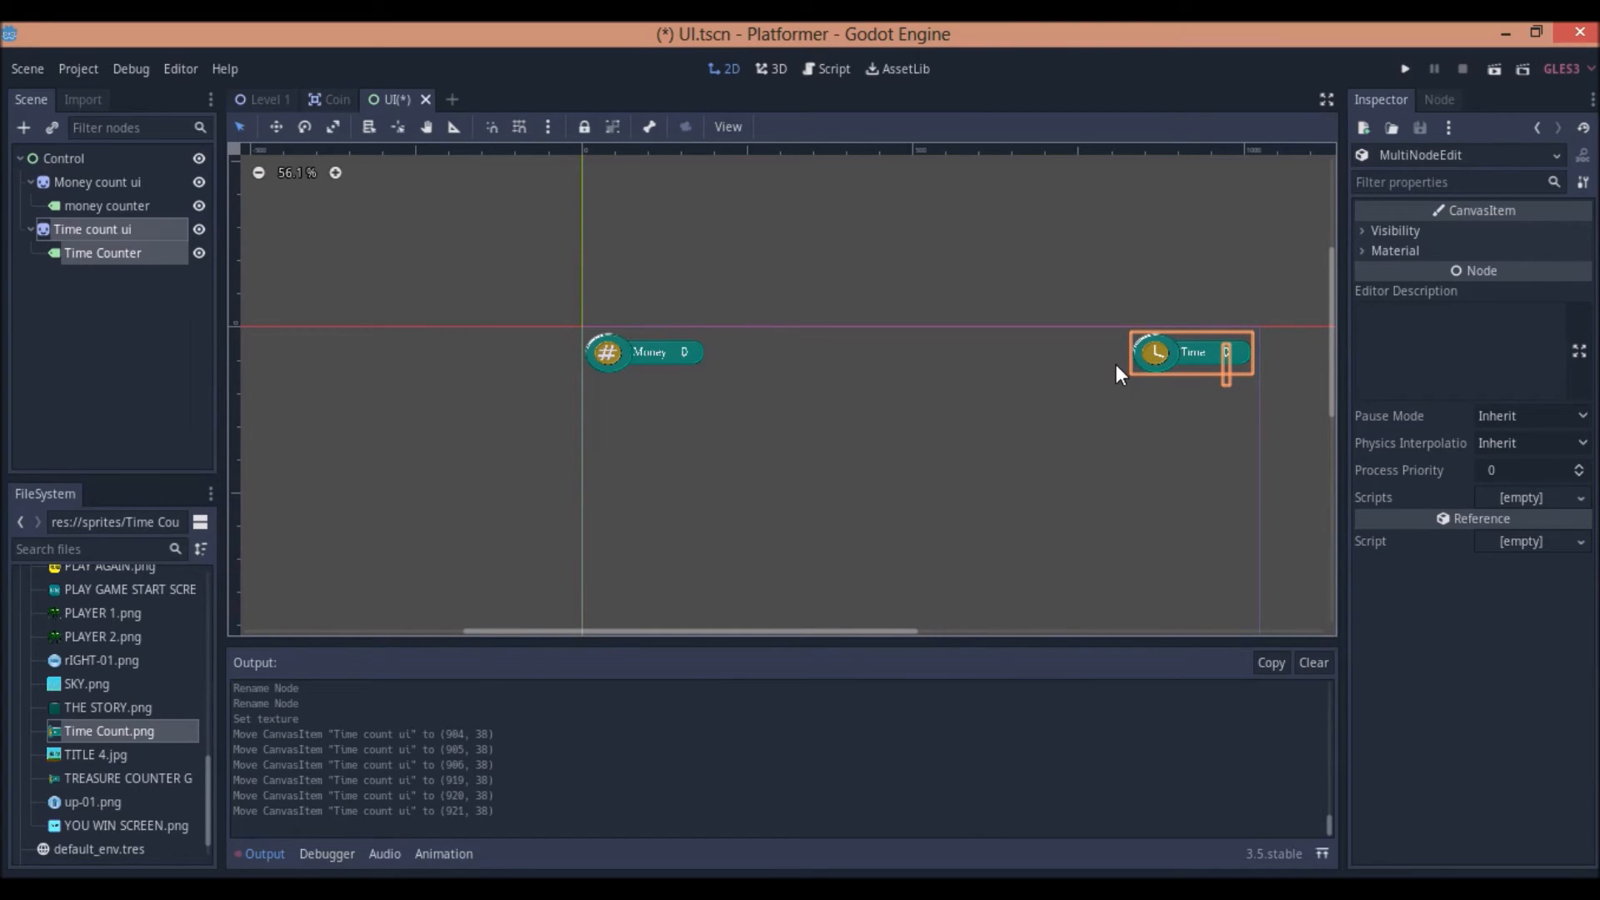
right_click(402, 107)
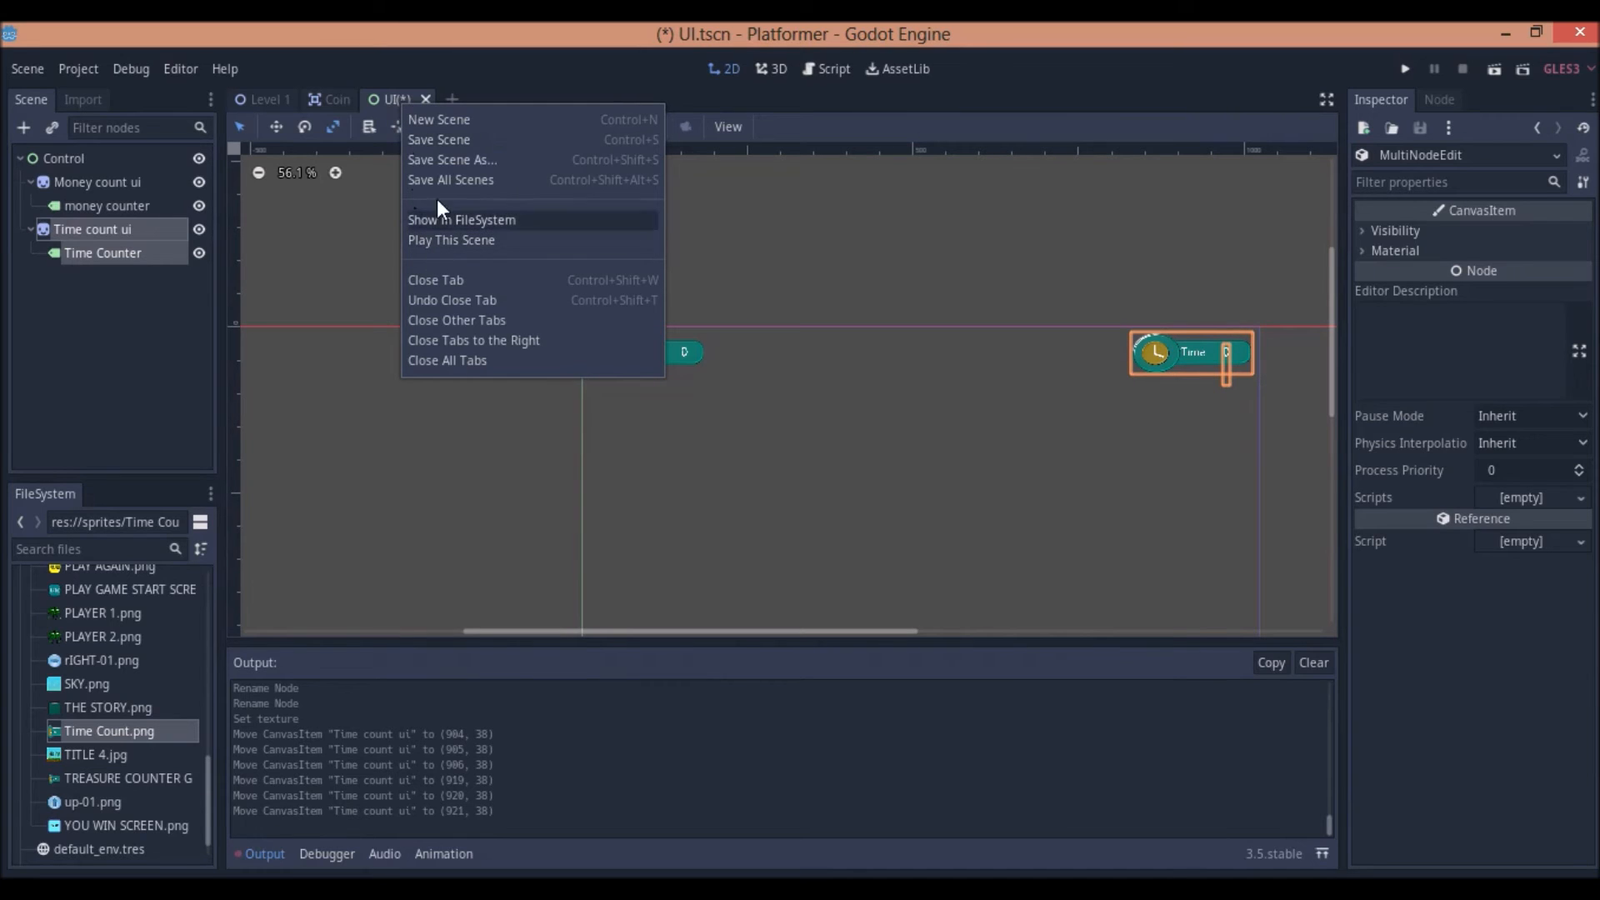
left_click(427, 140)
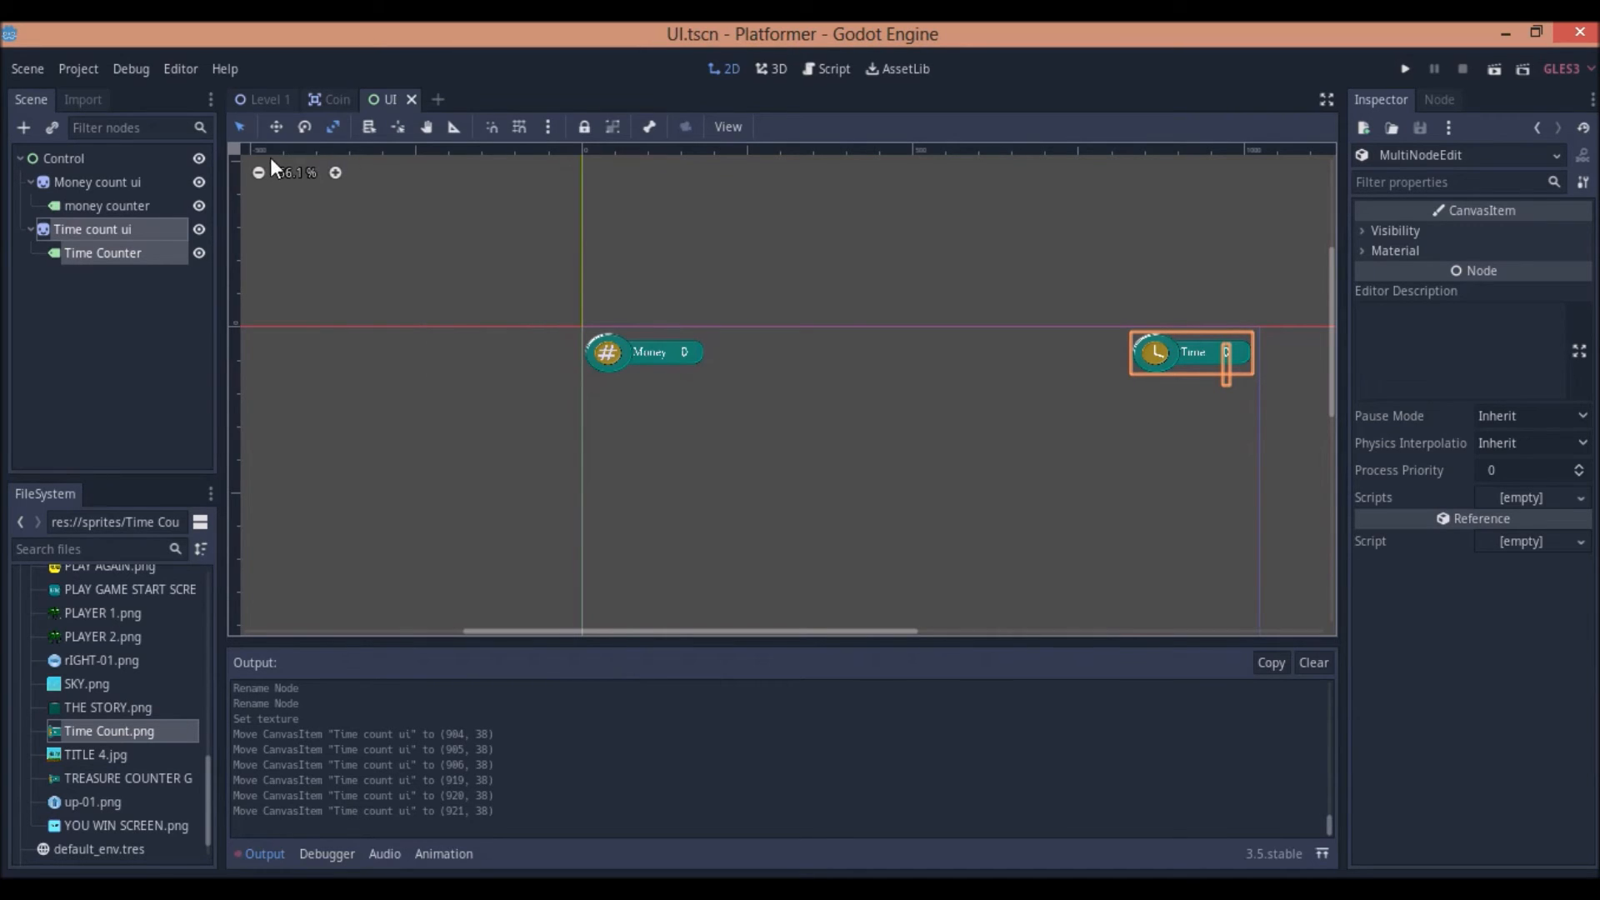
- Instance scenes/UI.tscn as a child of the World node in the Level 1 scene
left_click(262, 97)
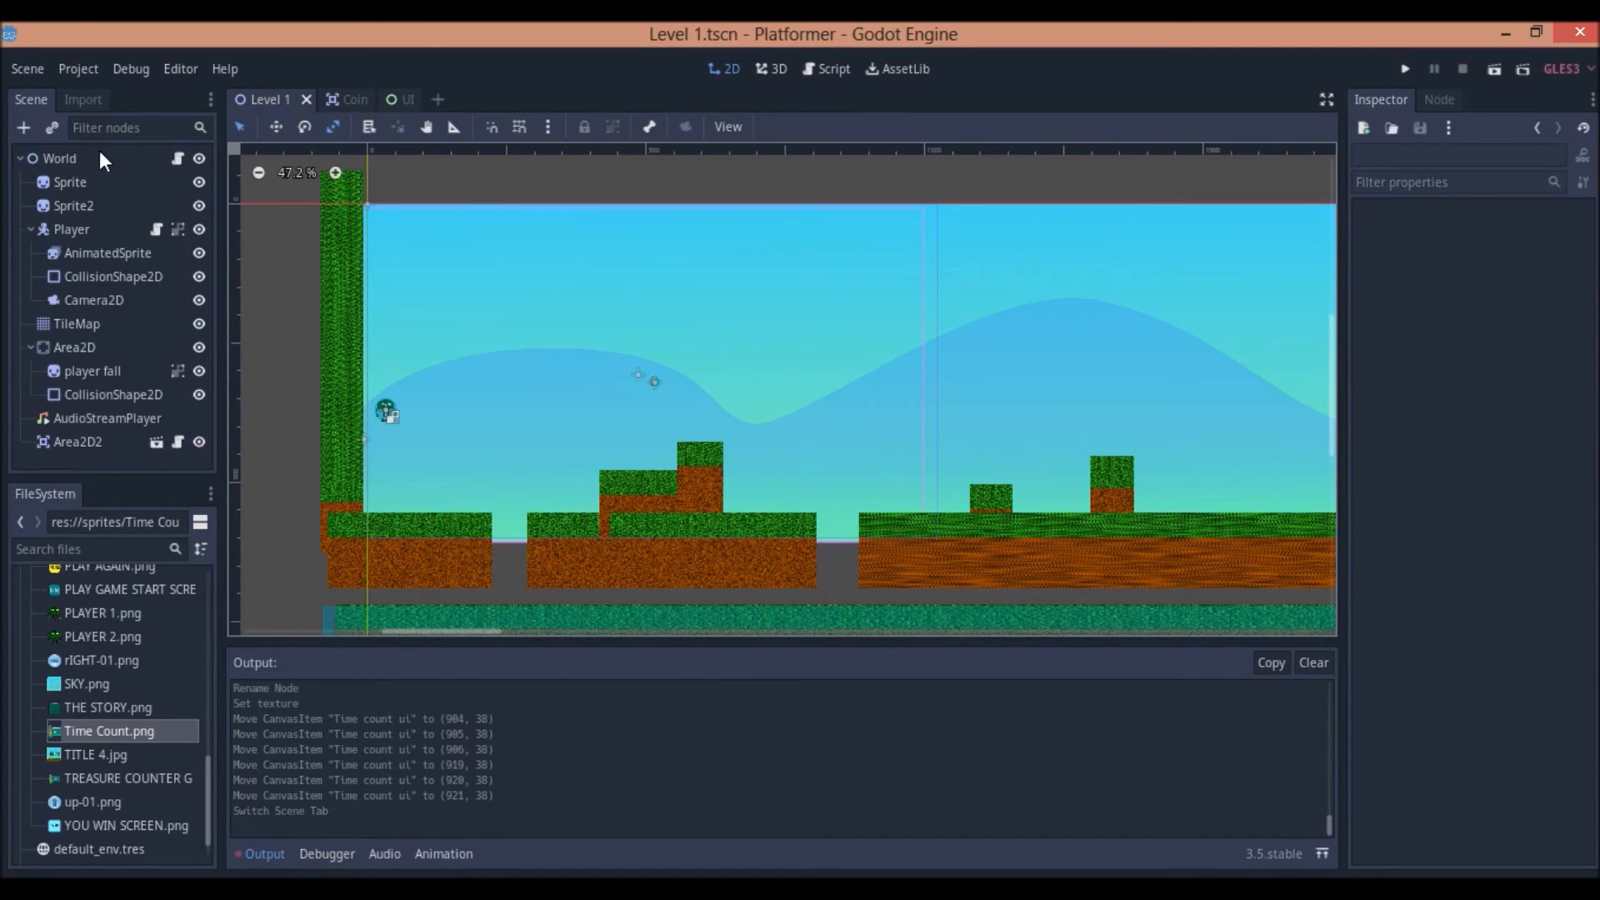
left_click(52, 158)
right_click(64, 158)
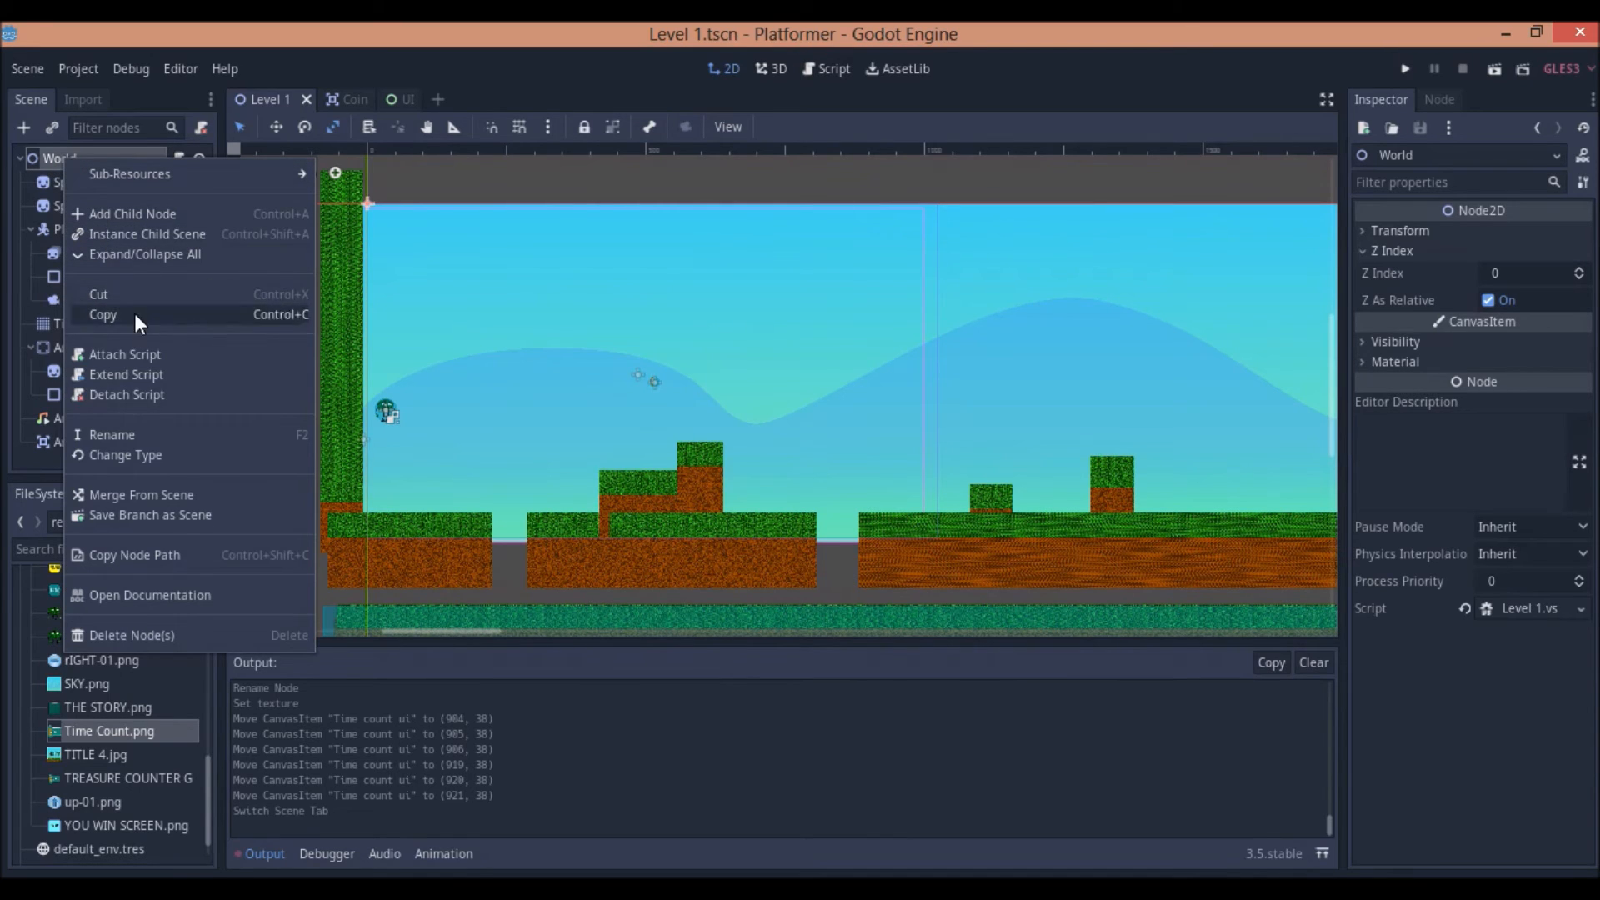
left_click(137, 236)
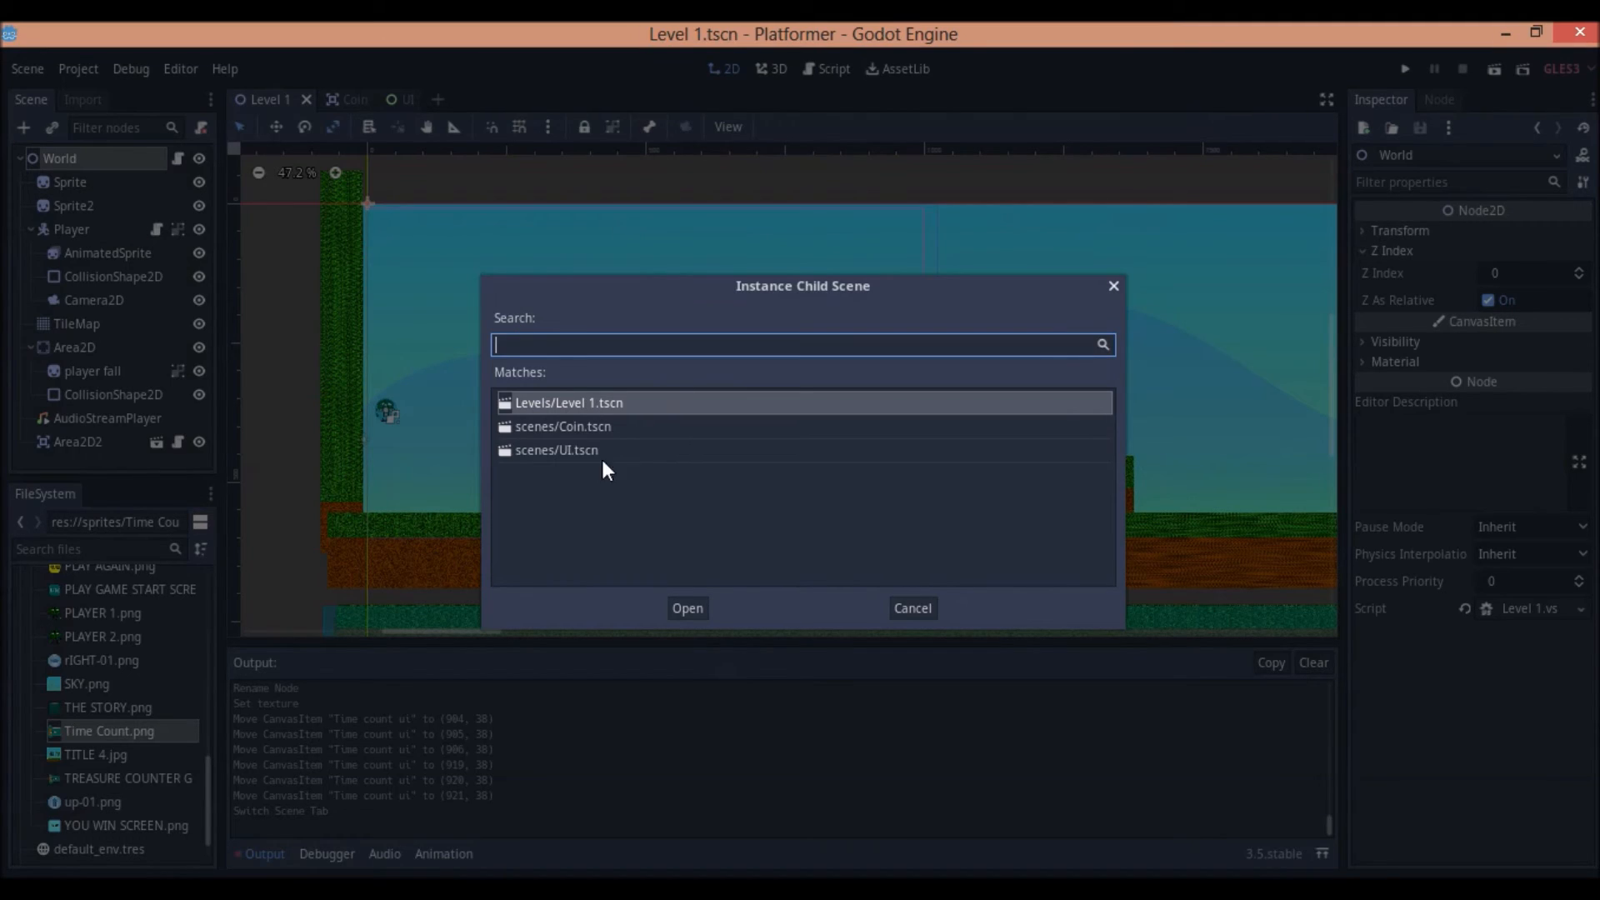
left_click(576, 457)
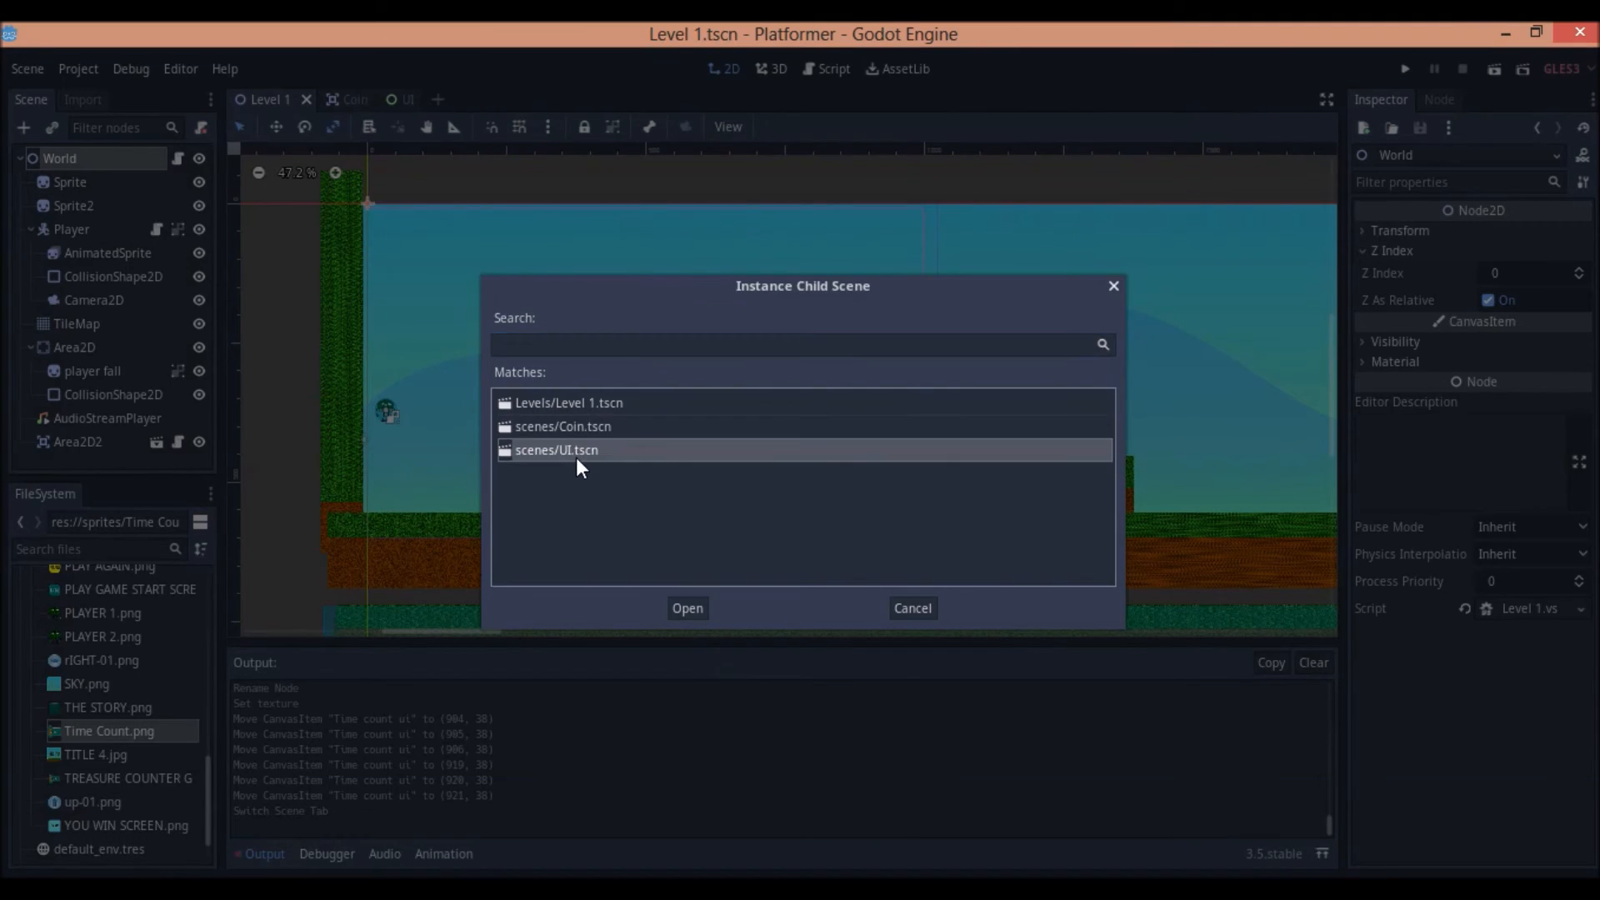
left_click(675, 609)
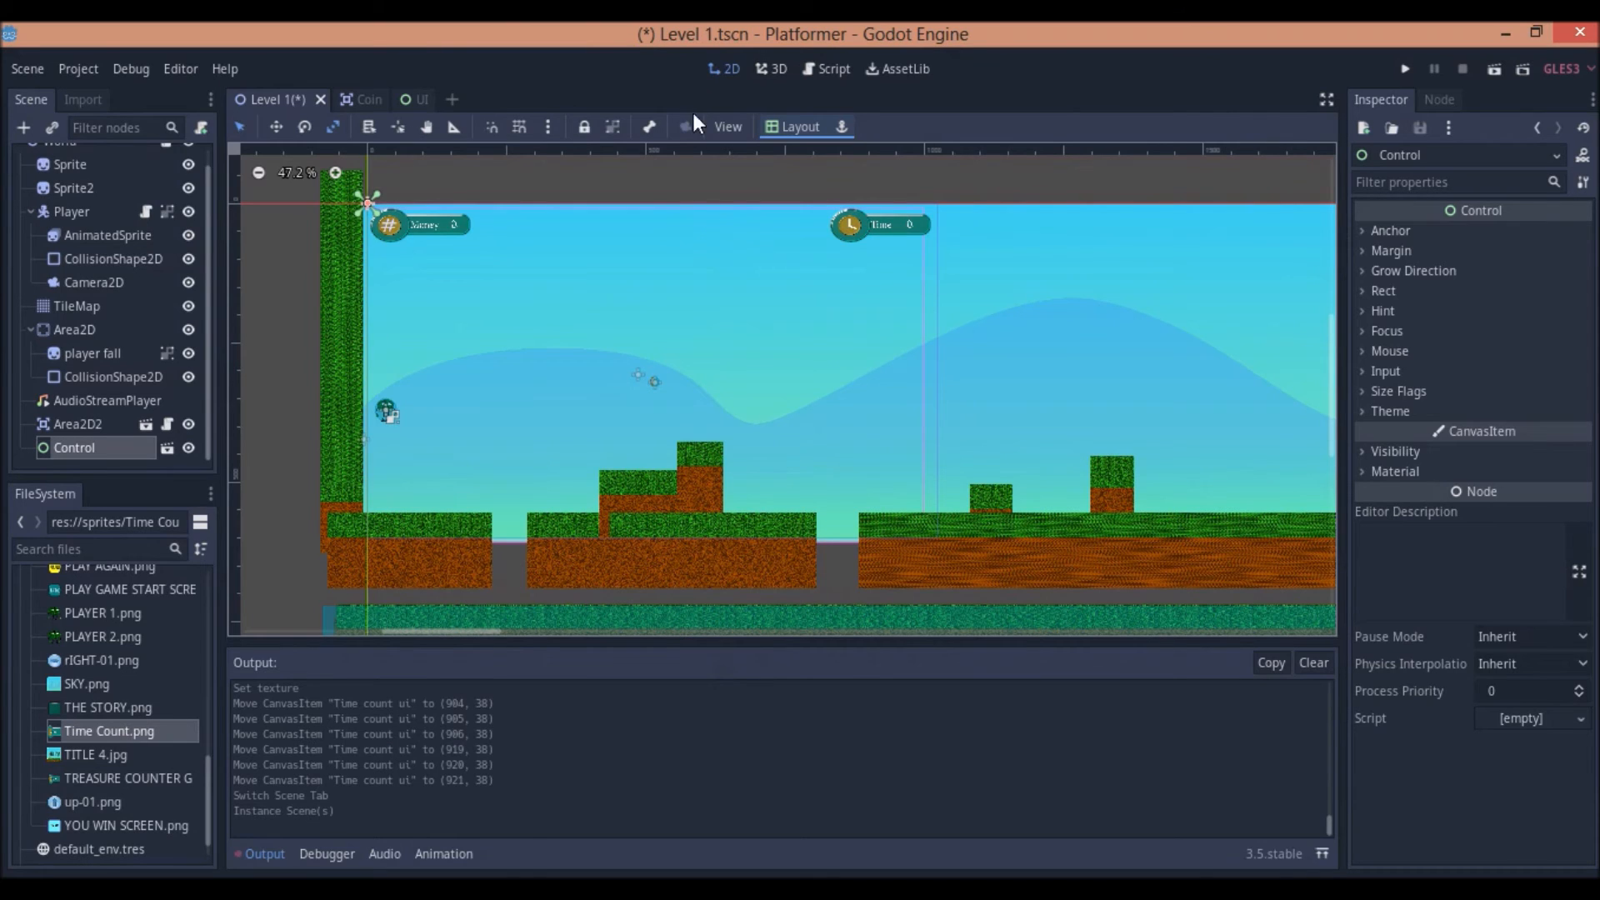
- Play the Level 1 scene to check the counters in the game, and close the game window
right_click(280, 96)
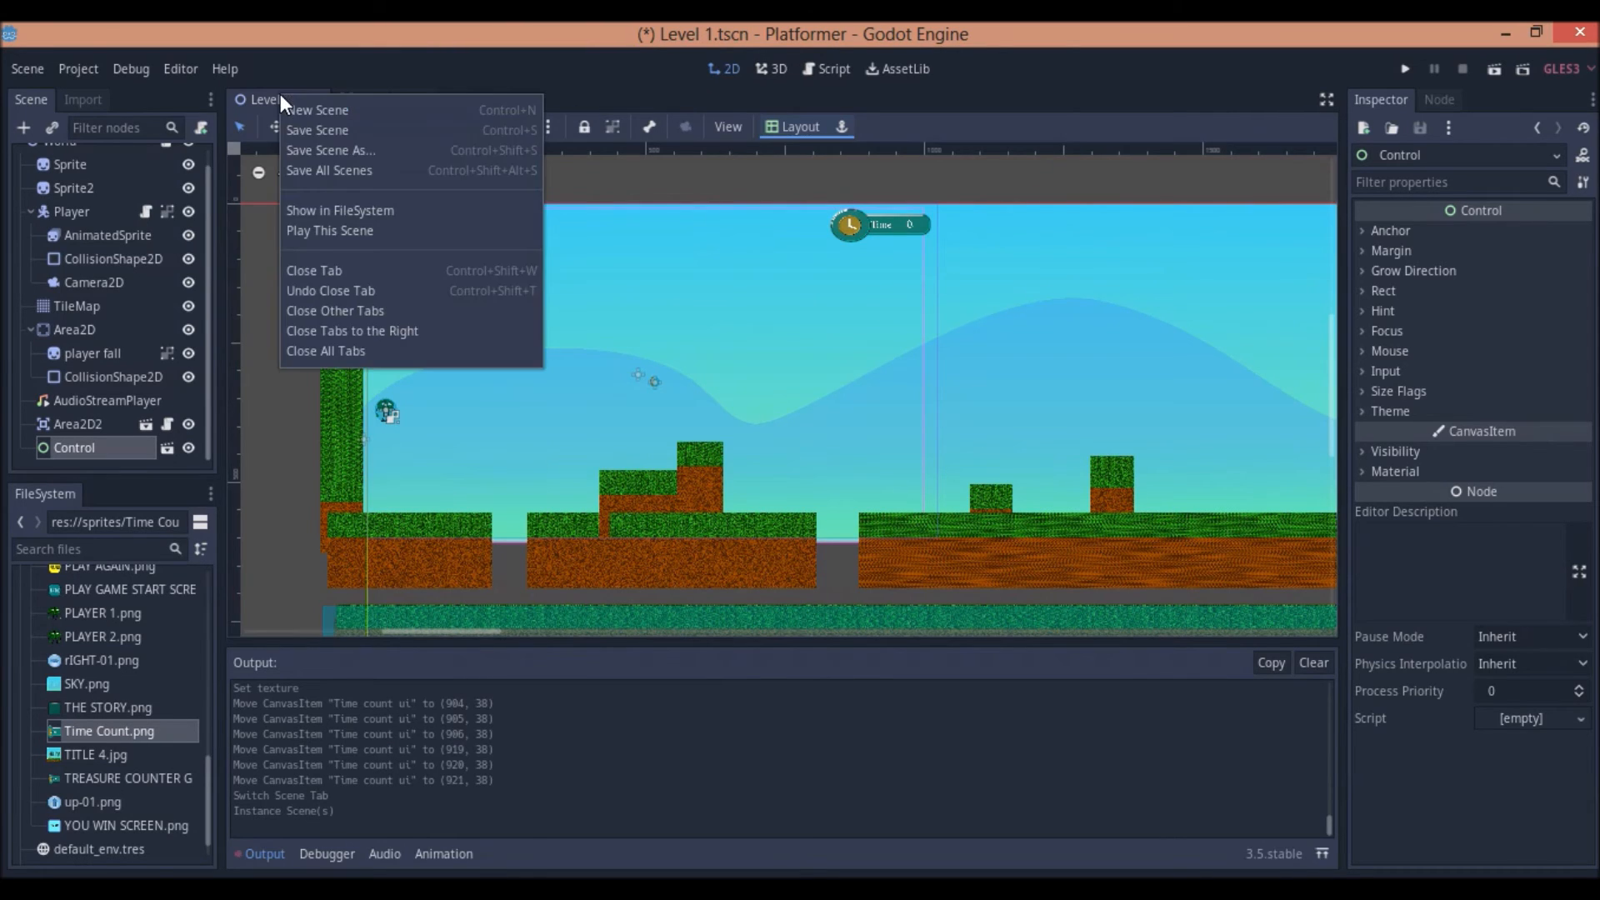
left_click(317, 231)
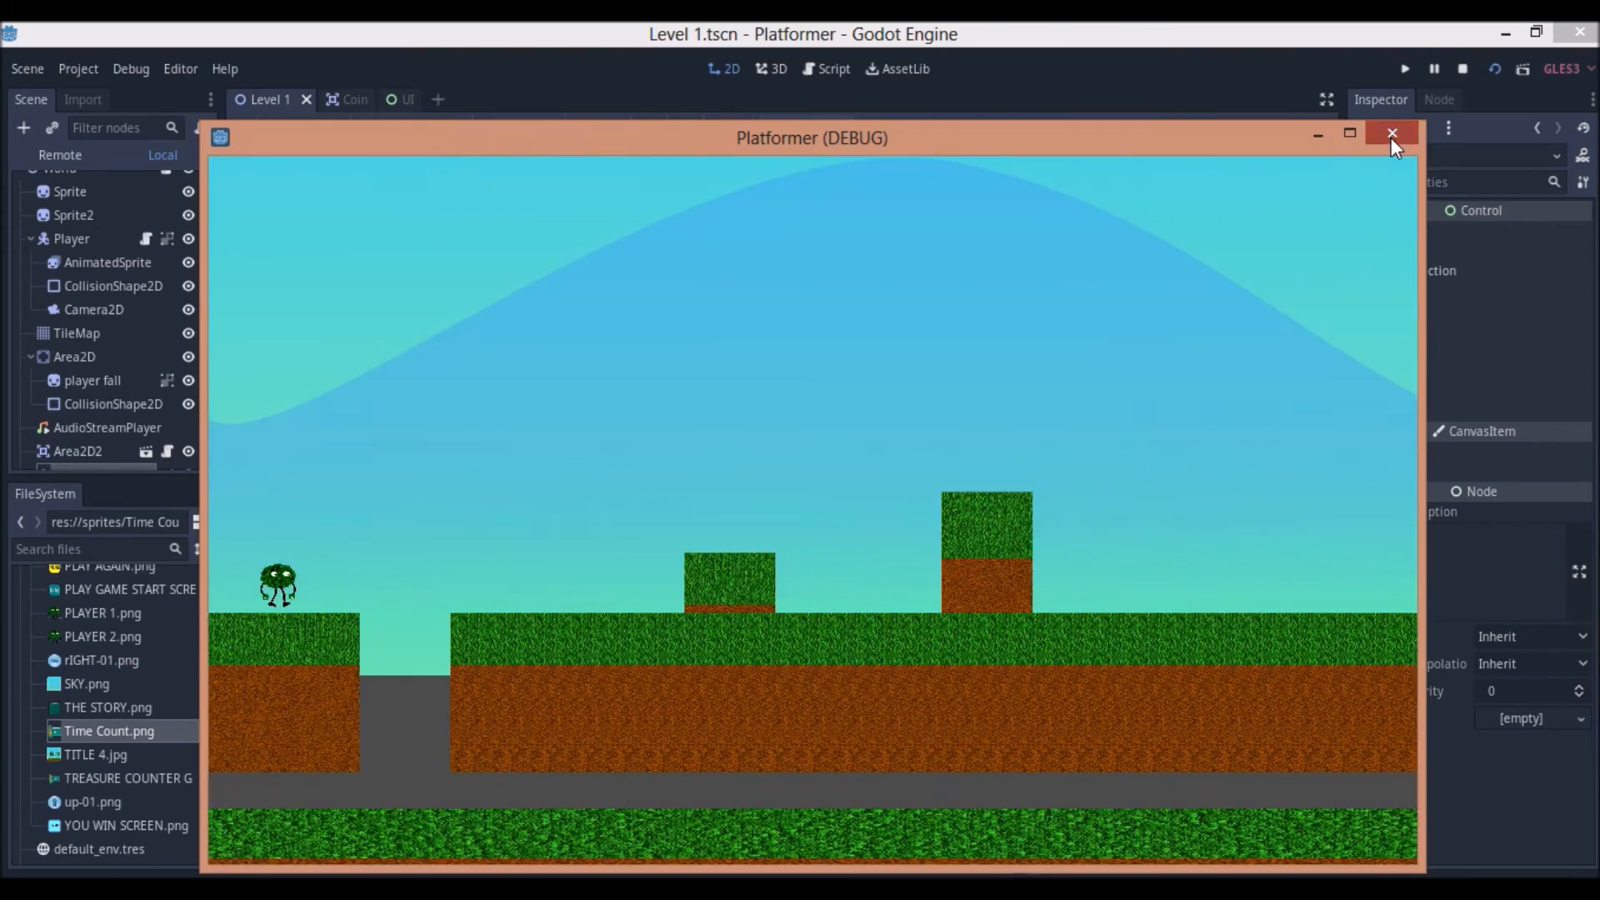
left_click(1391, 135)
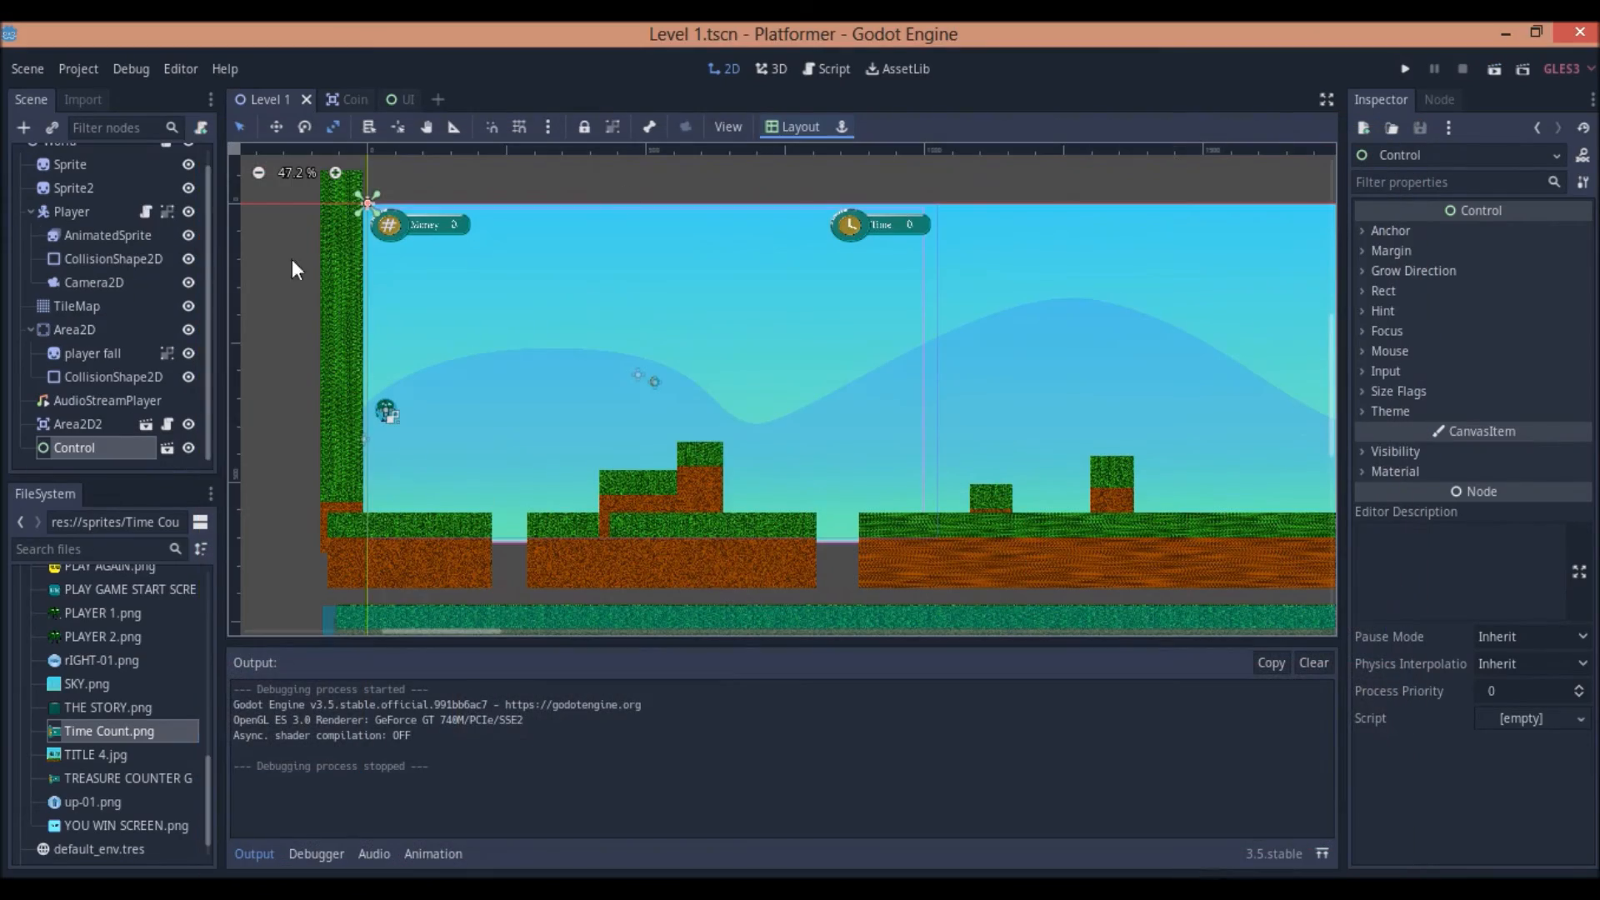
- Reparent the instanced UI scene's Control node to the Player's Camera2D in the Level 1 scene
left_click(403, 100)
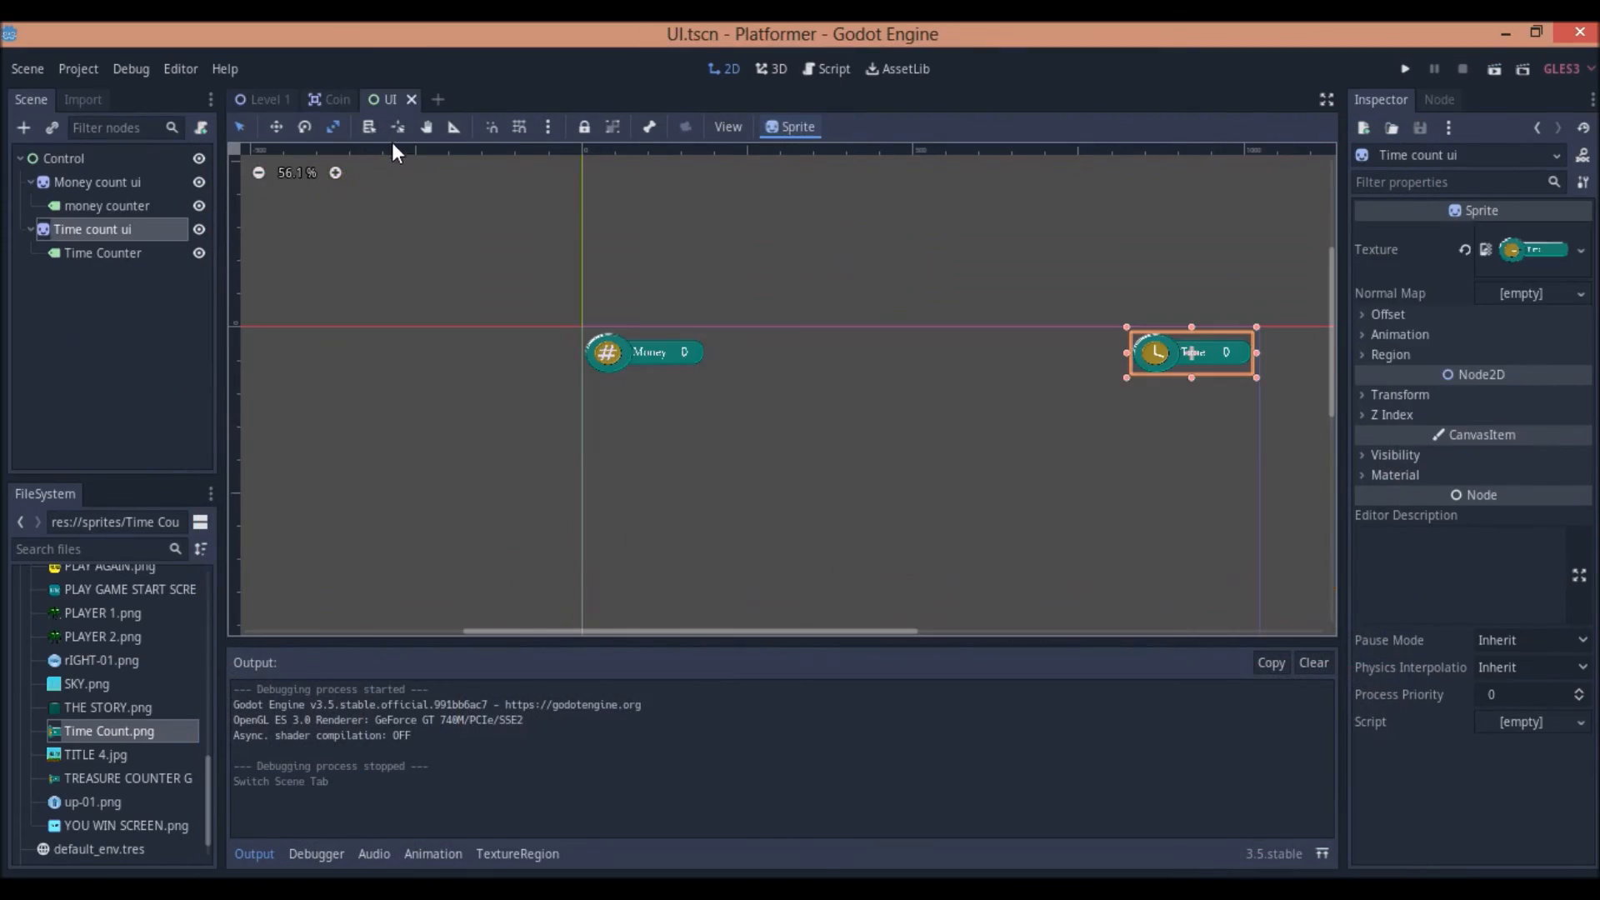
left_click(92, 160)
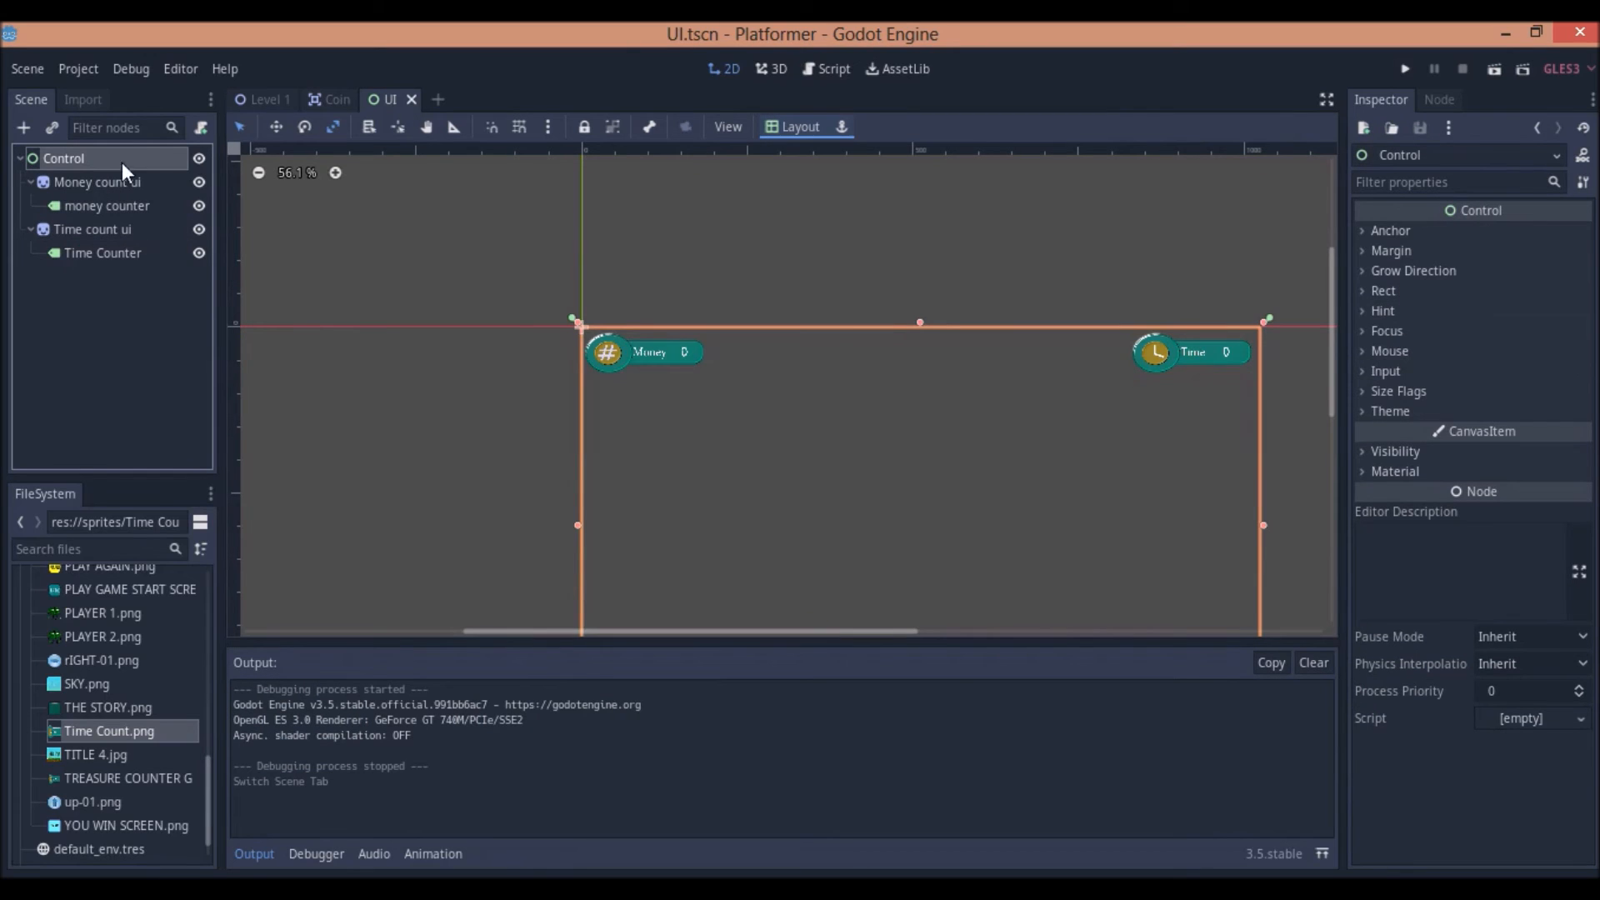
left_click(255, 99)
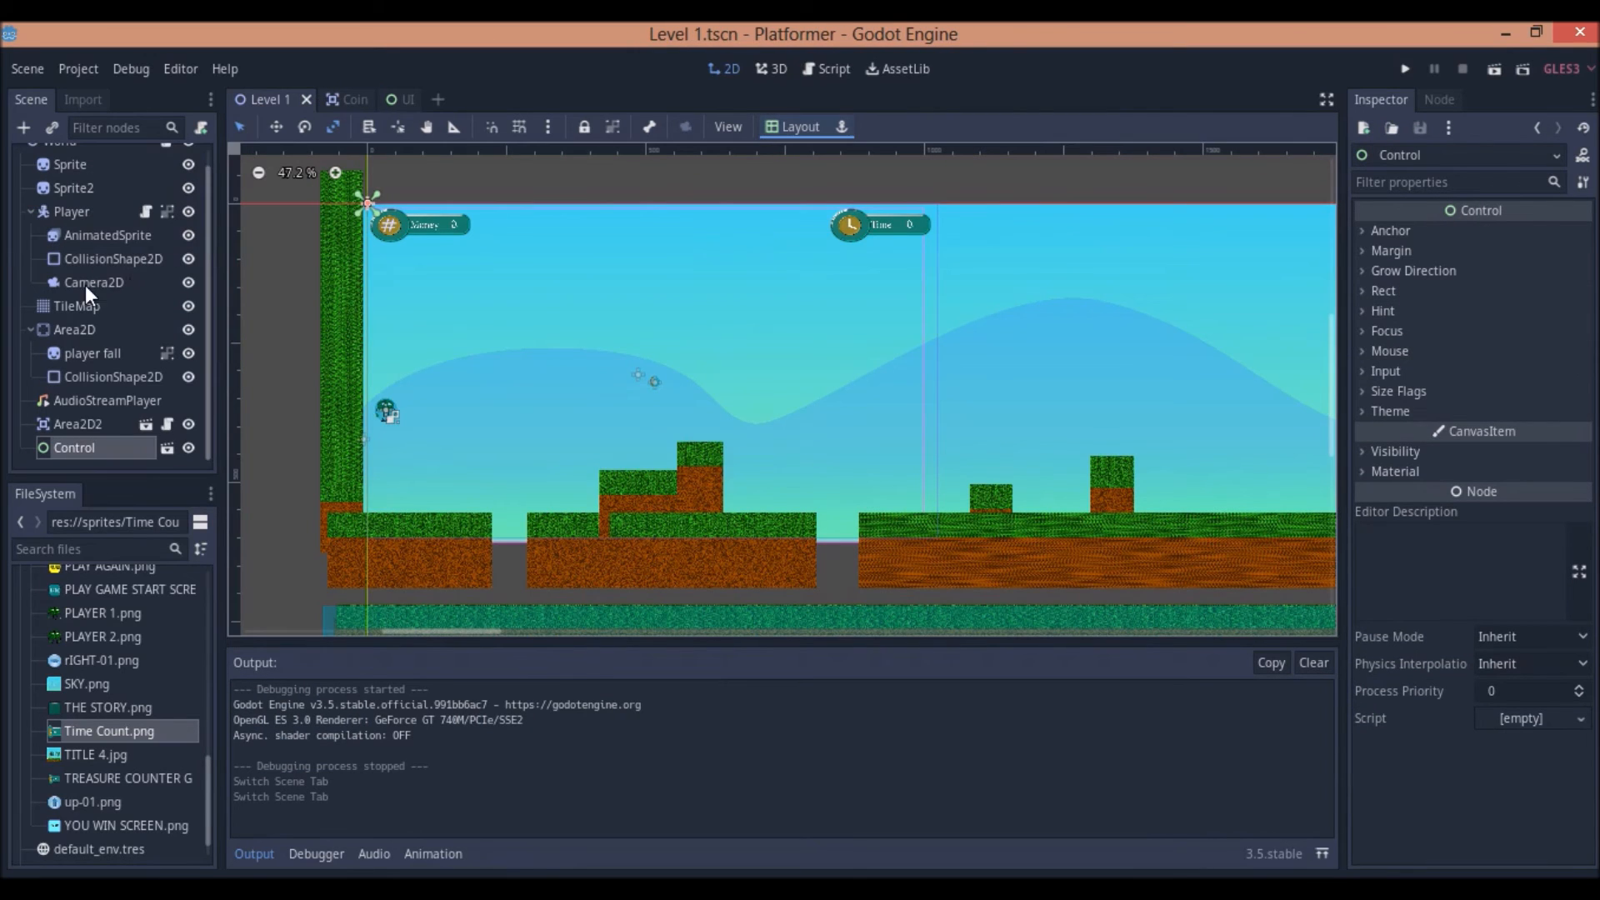
left_click_drag(98, 457, 92, 301)
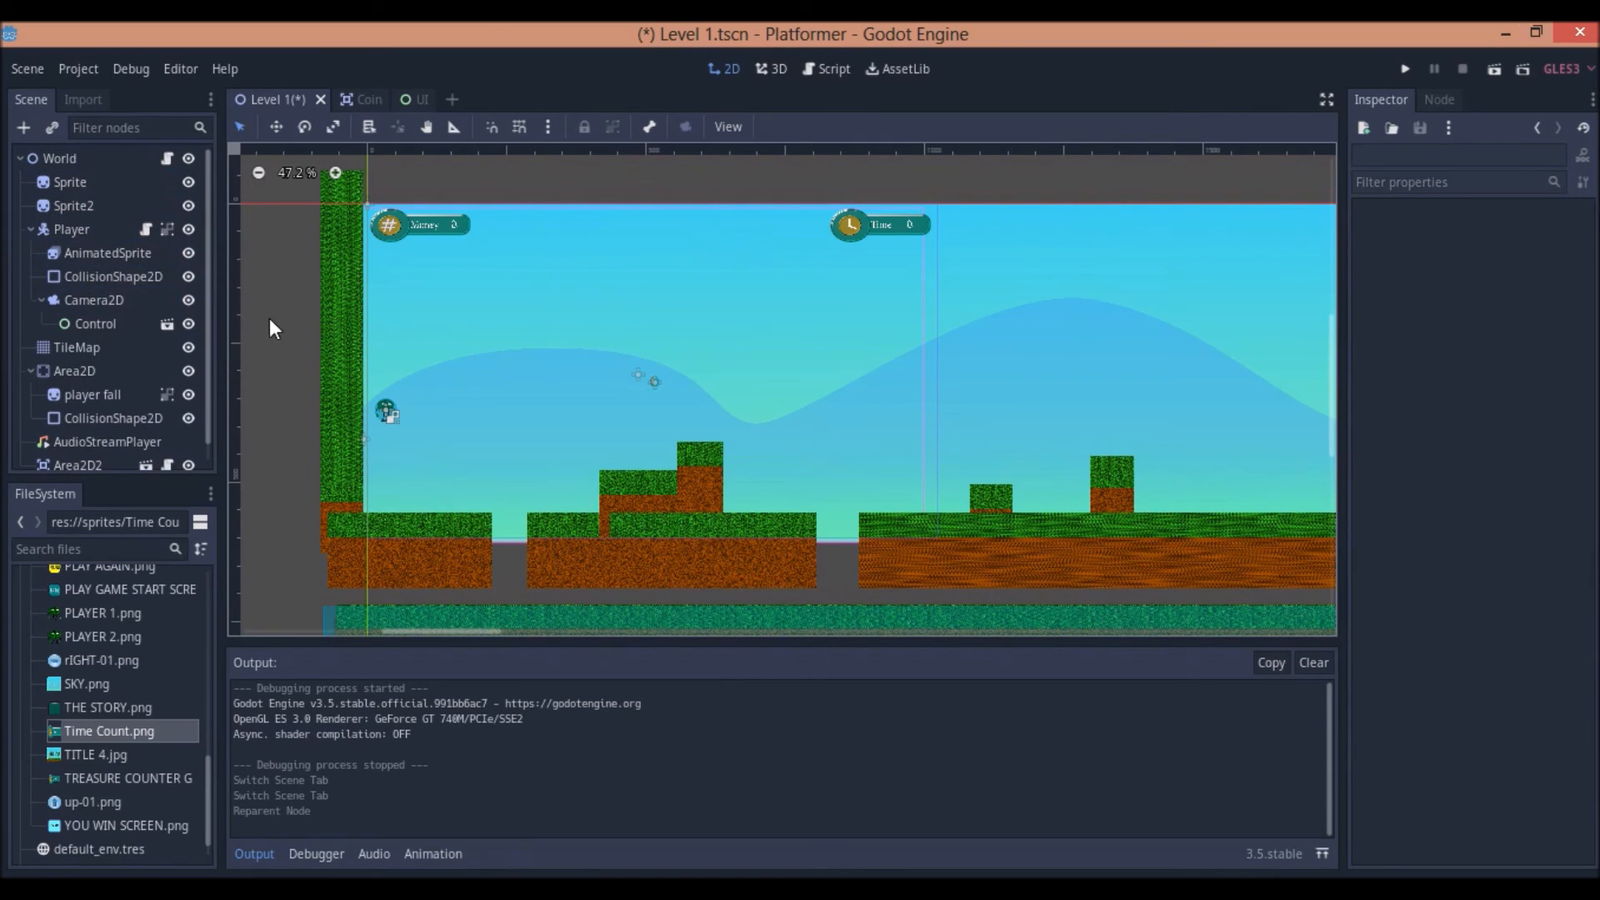
- Play the Level 1 scene to check how the counters behave as the player moves, and close the game window
right_click(262, 97)
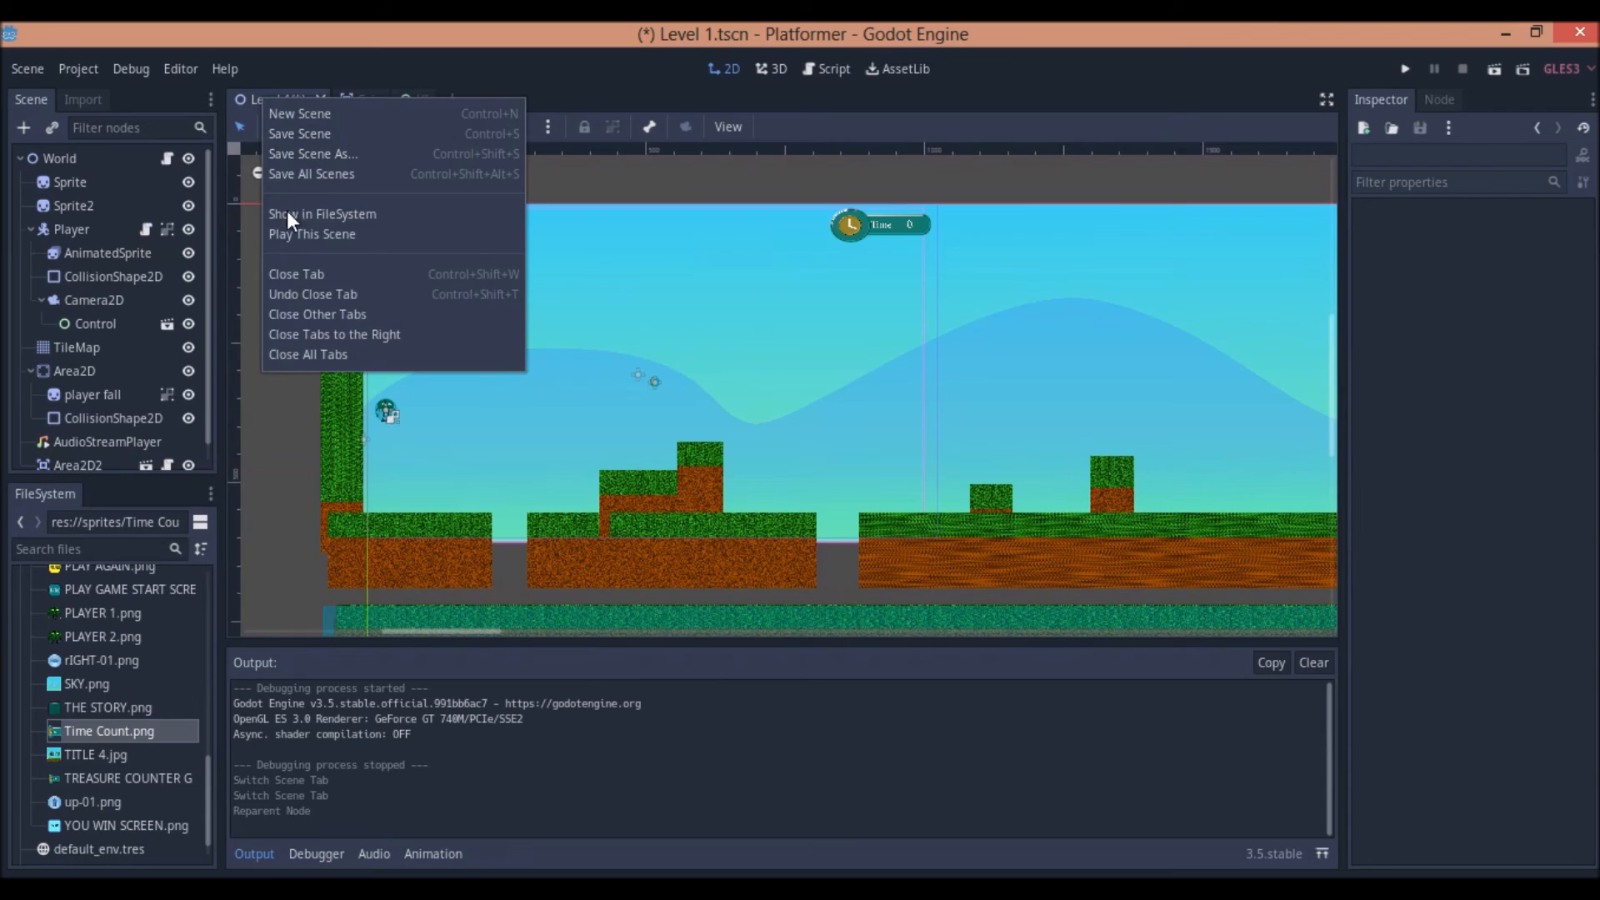
left_click(295, 235)
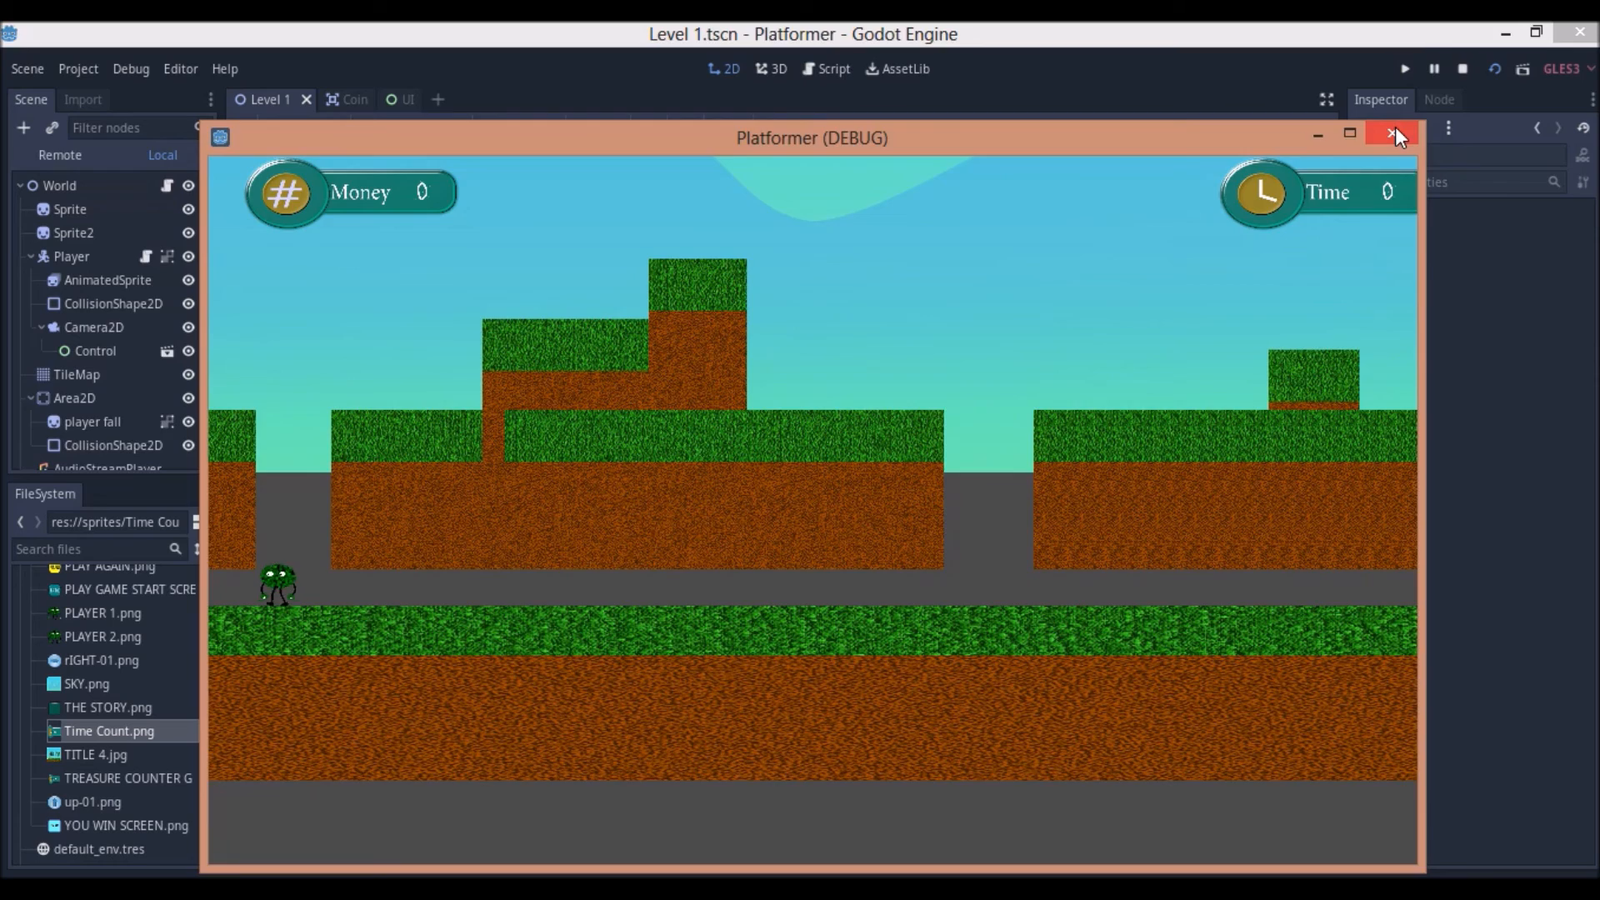
left_click(1395, 135)
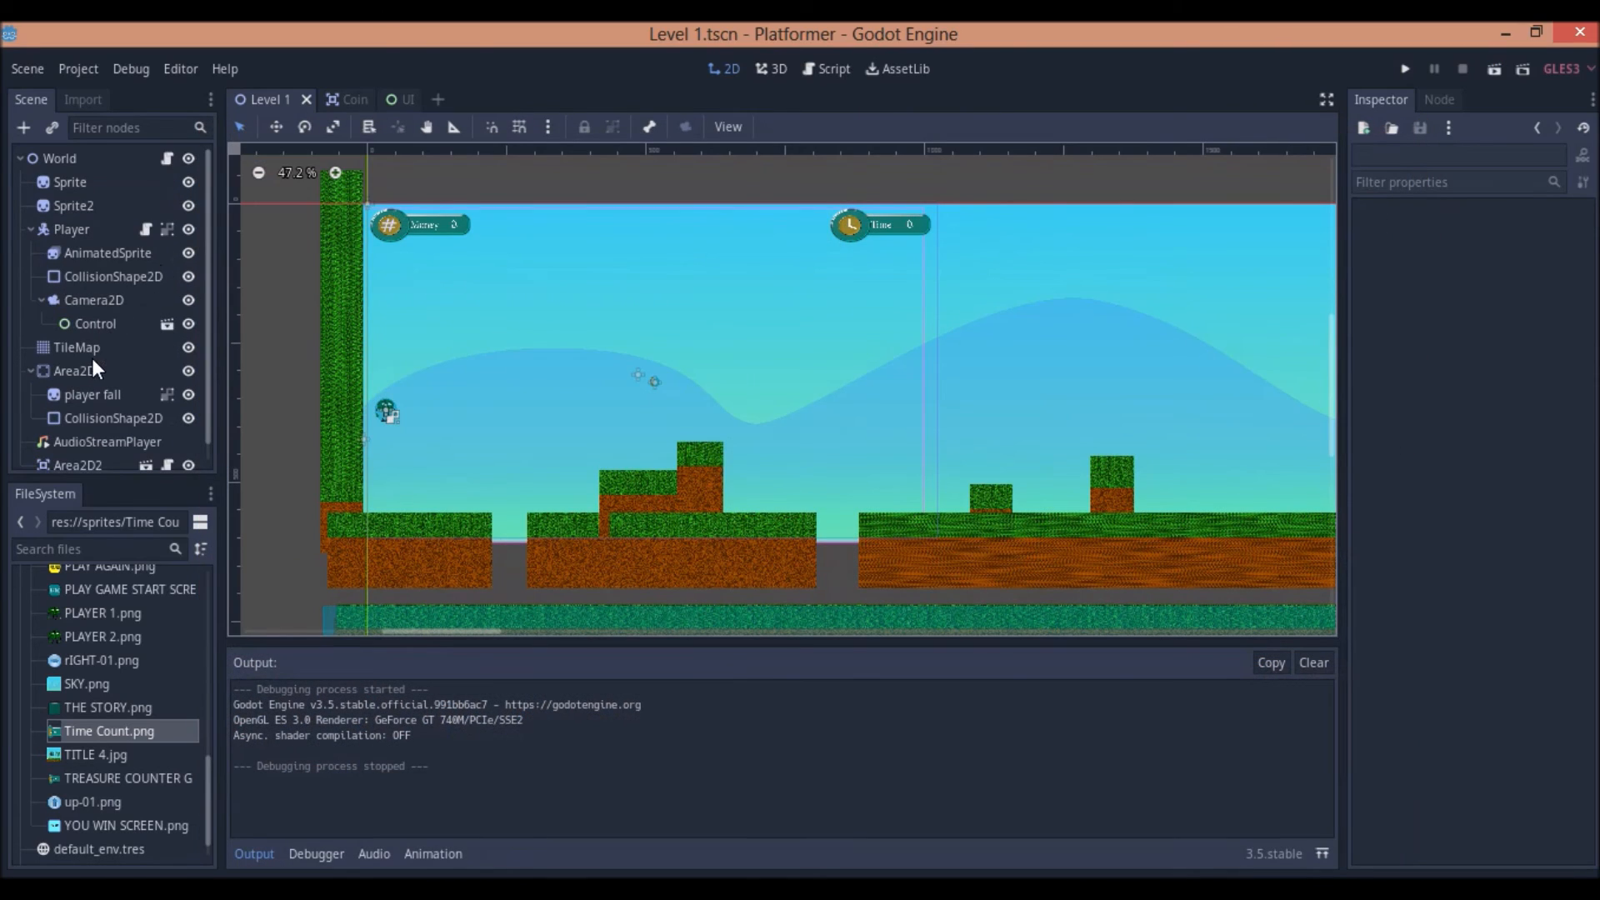
- Reapply Camera2D as the parent of the Control node
scroll(89, 322, "down", 1)
left_click(93, 306)
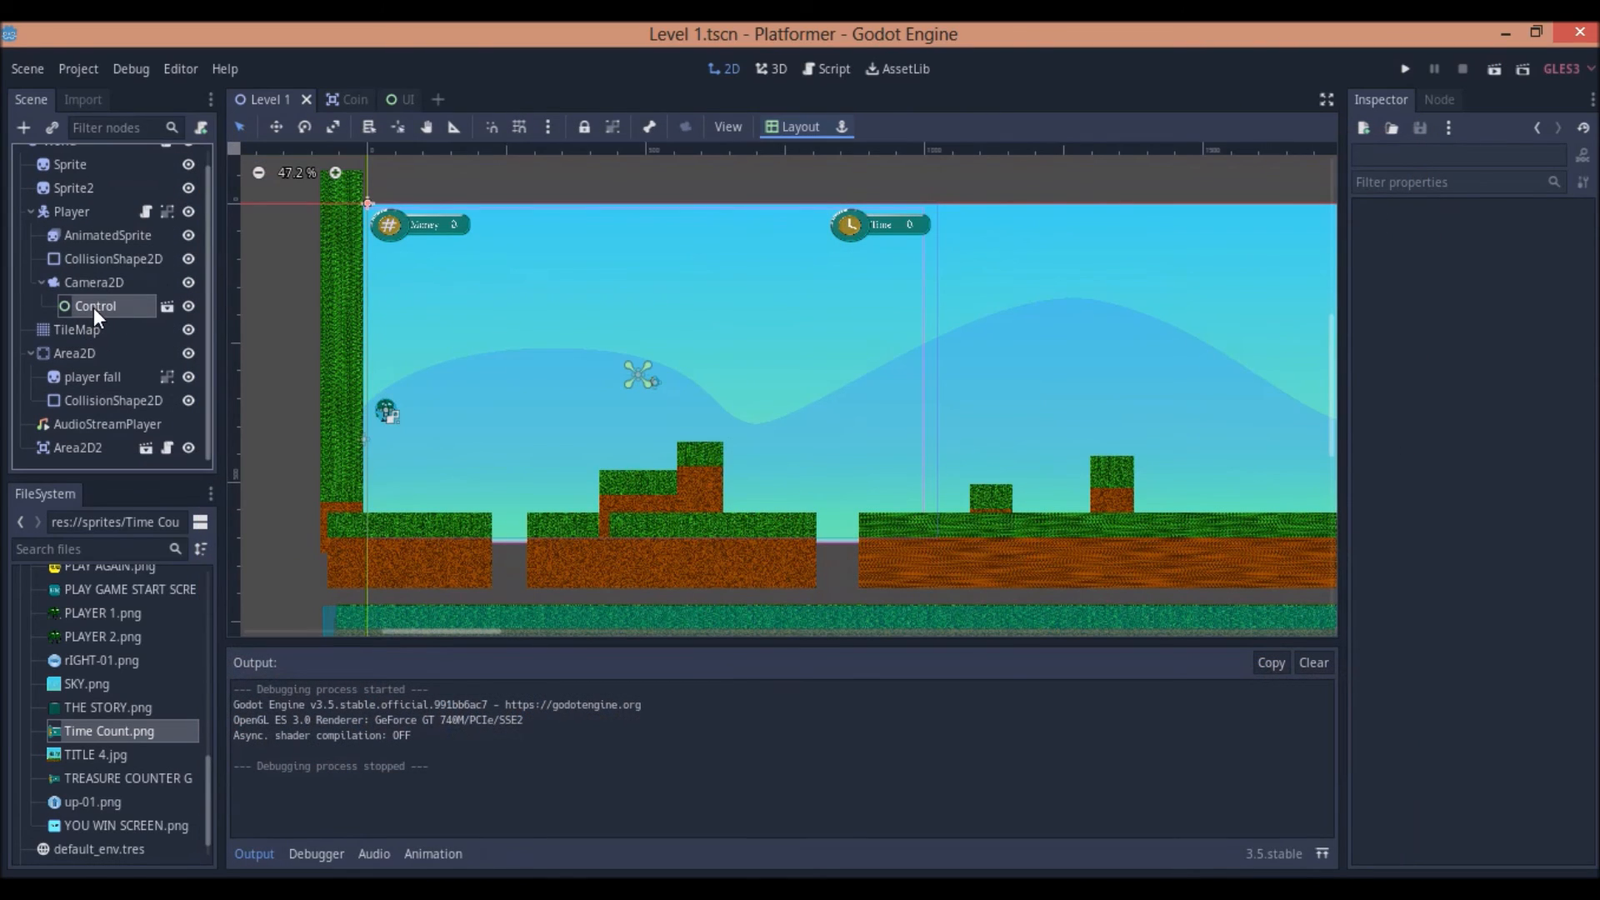
left_click_drag(100, 303, 100, 285)
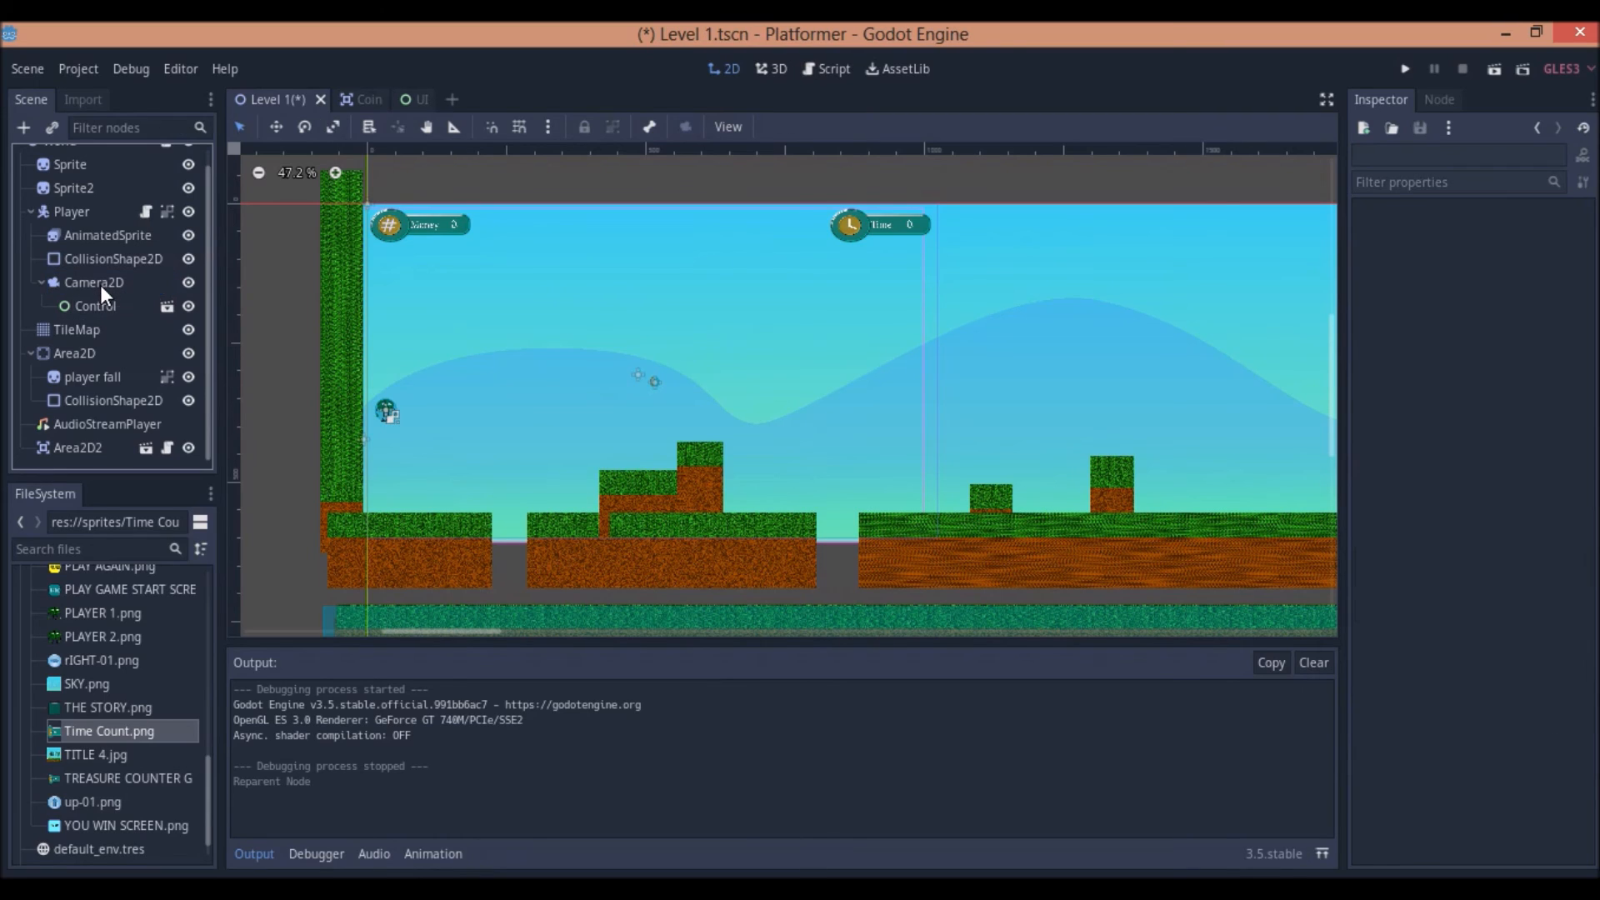
- Run Level 1 again to recheck the money and time counters while the camera follows the player, and close the game
right_click(277, 102)
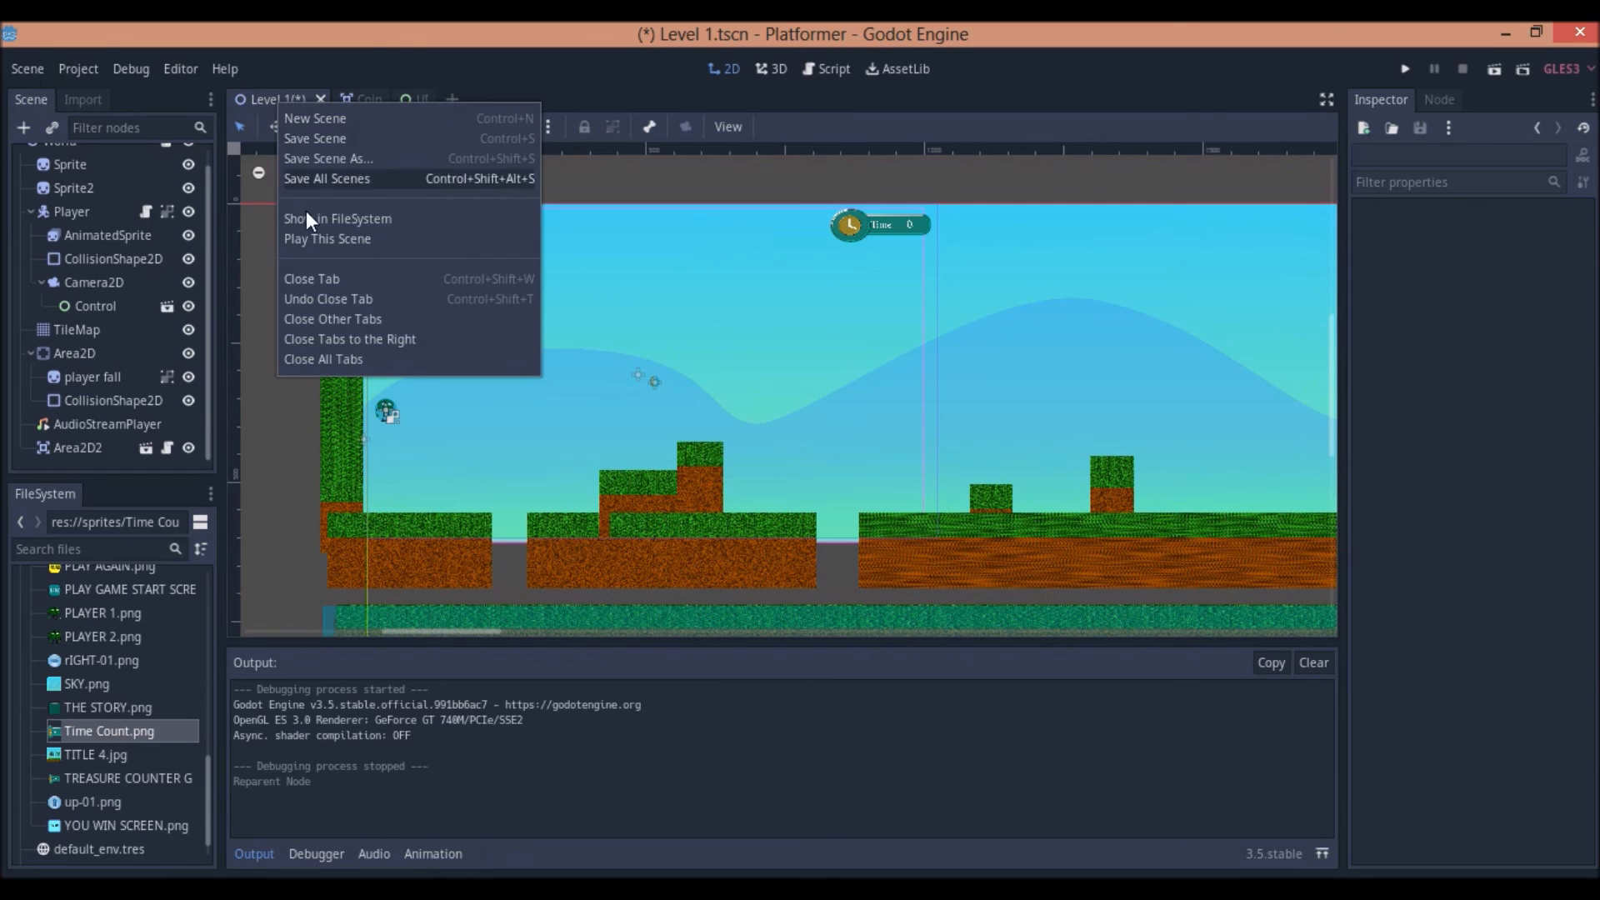
left_click(315, 238)
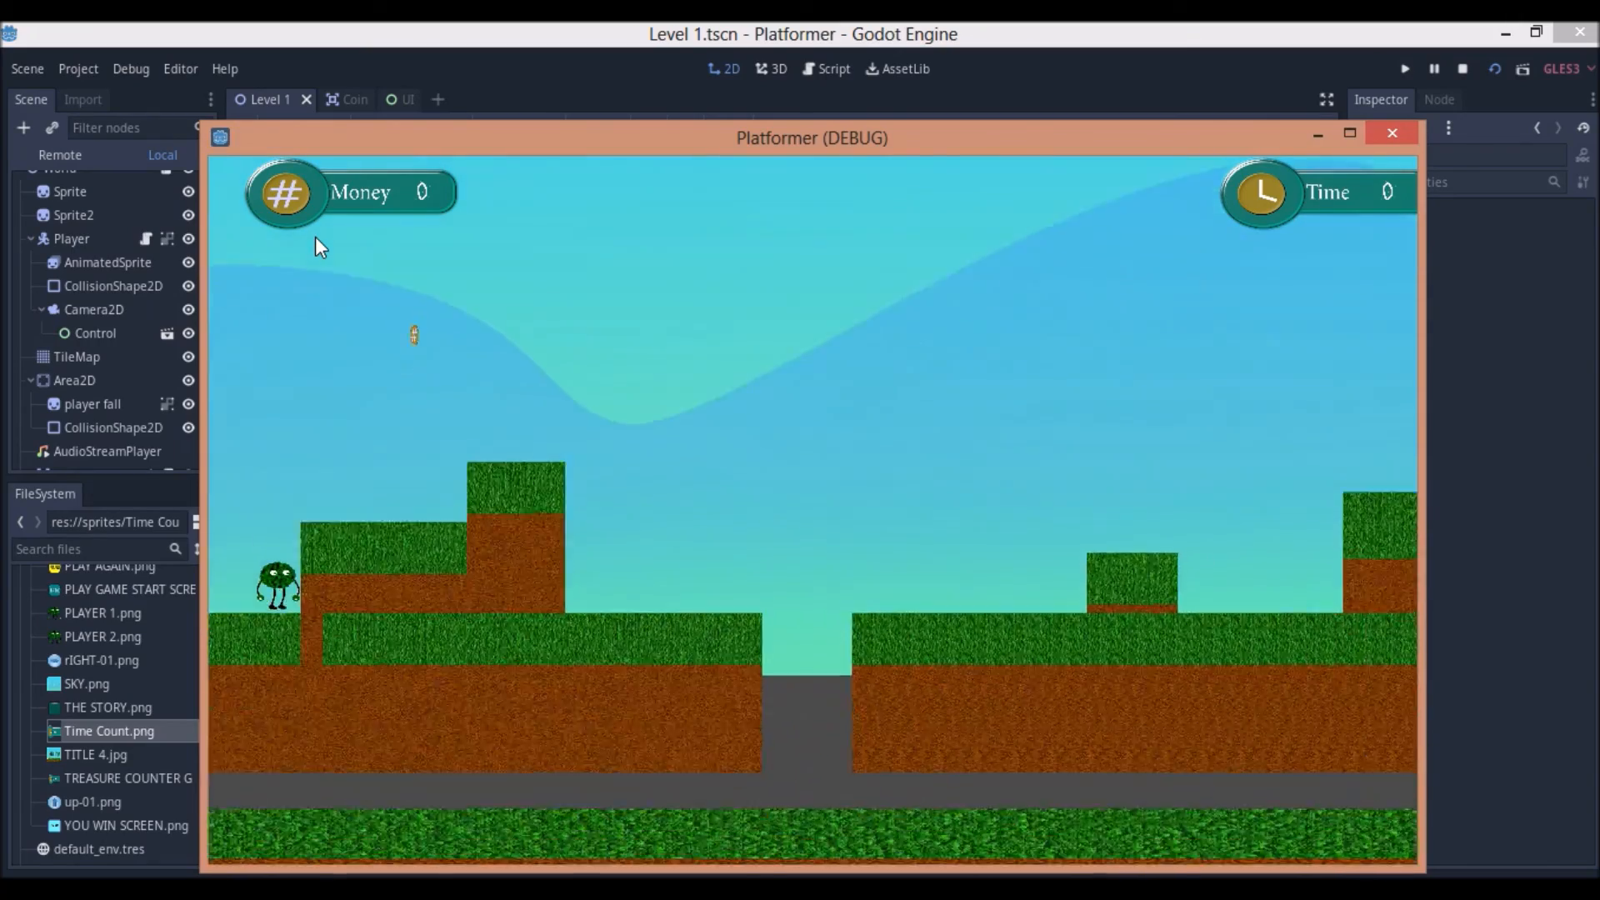
left_click(1393, 135)
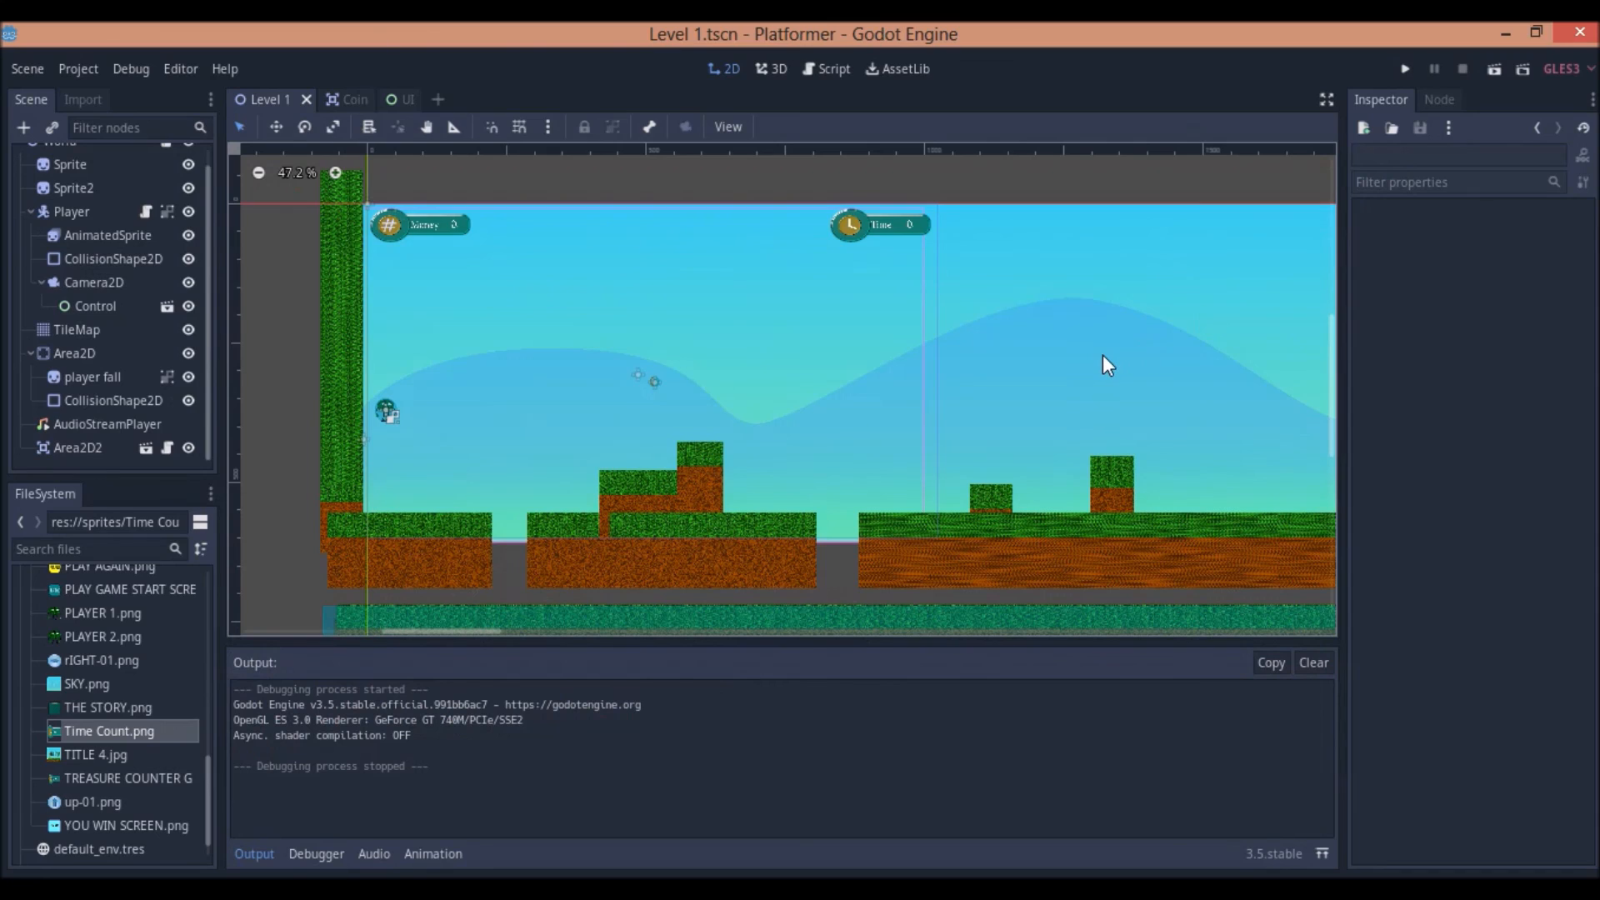